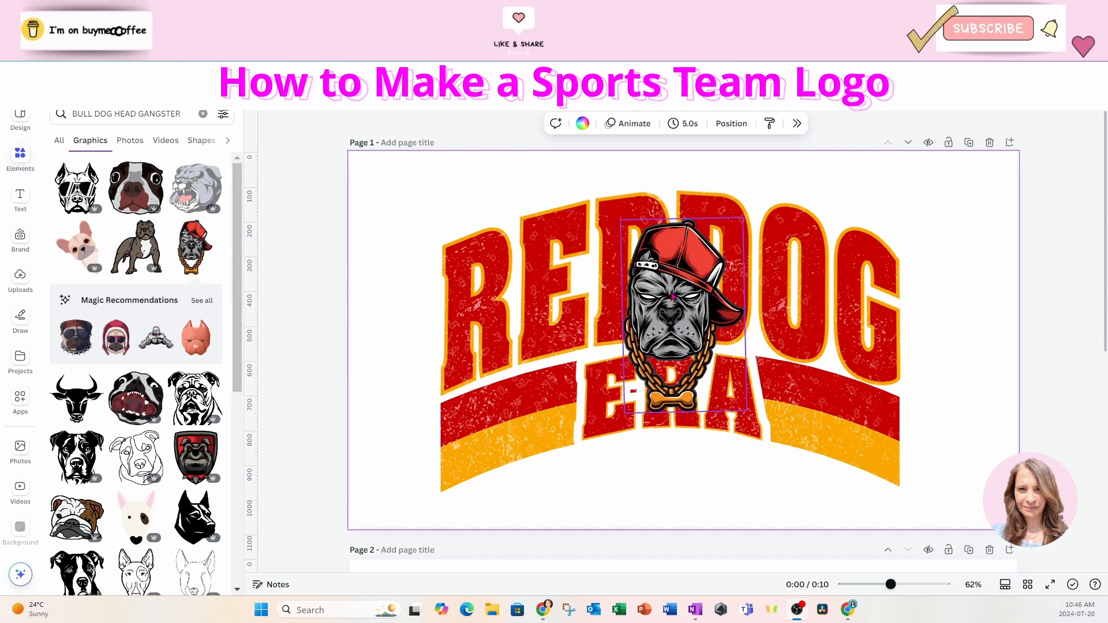
pyautogui.moveTo(668, 306)
pyautogui.mouseDown()
pyautogui.moveTo(958, 301)
pyautogui.moveTo(666, 302)
pyautogui.mouseUp()
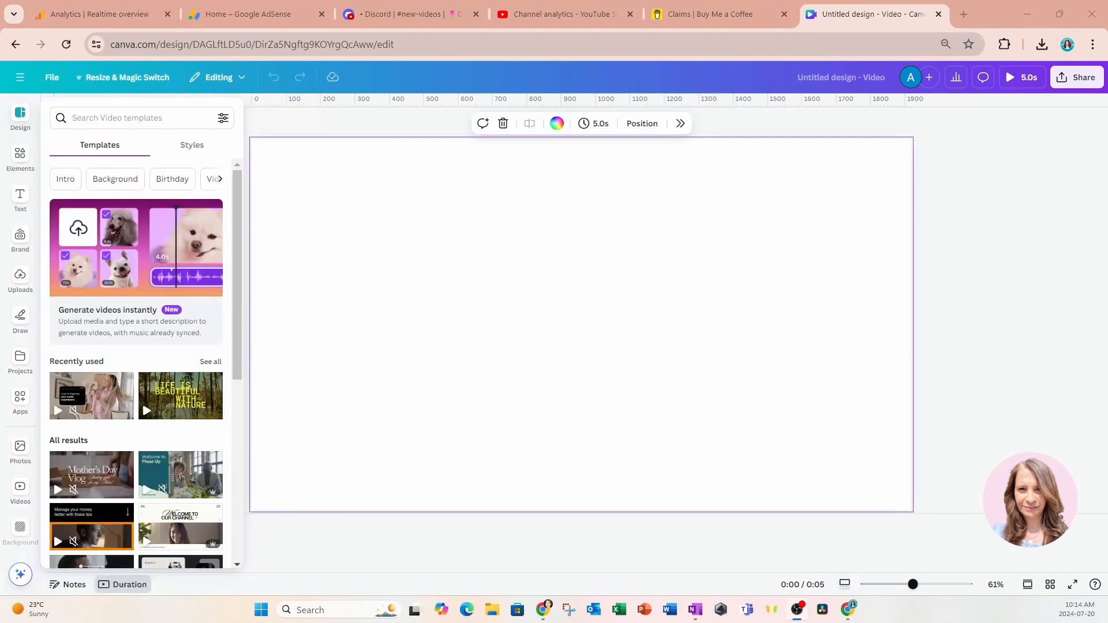
# Close the templates list and check the blank video design's pixel dimensions in its file details.
pyautogui.click(257, 117)
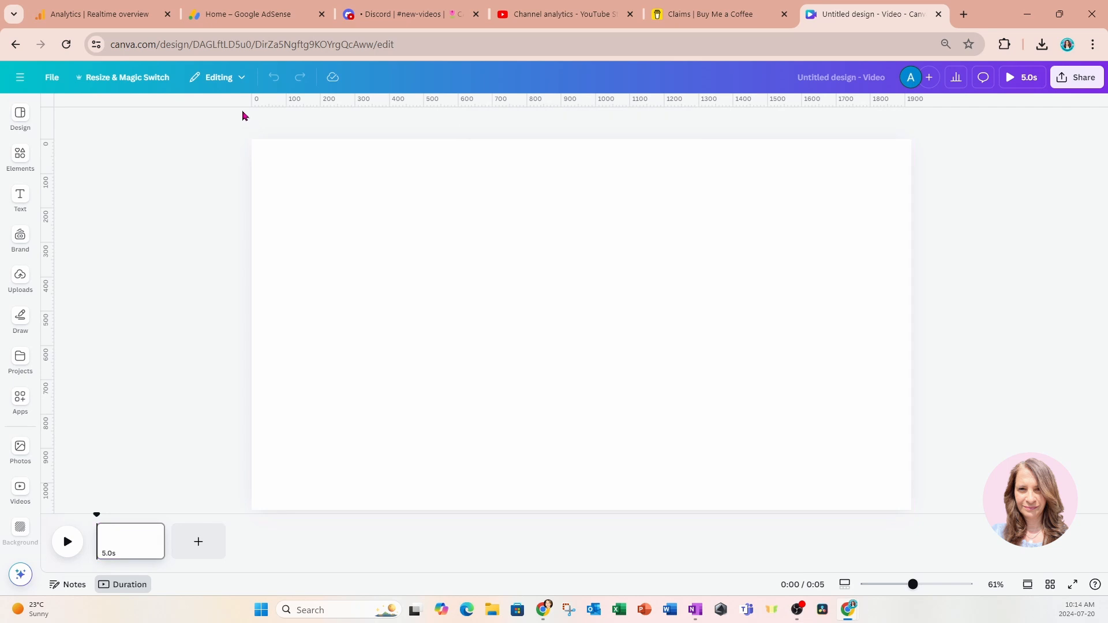
pyautogui.click(305, 182)
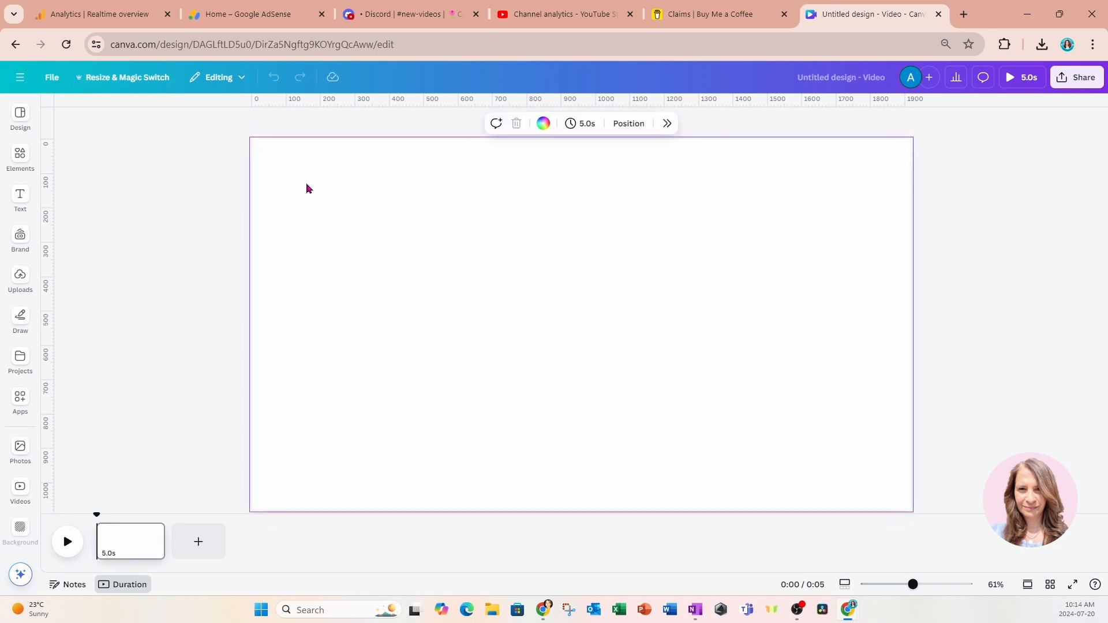
pyautogui.click(103, 85)
pyautogui.click(69, 84)
pyautogui.click(53, 80)
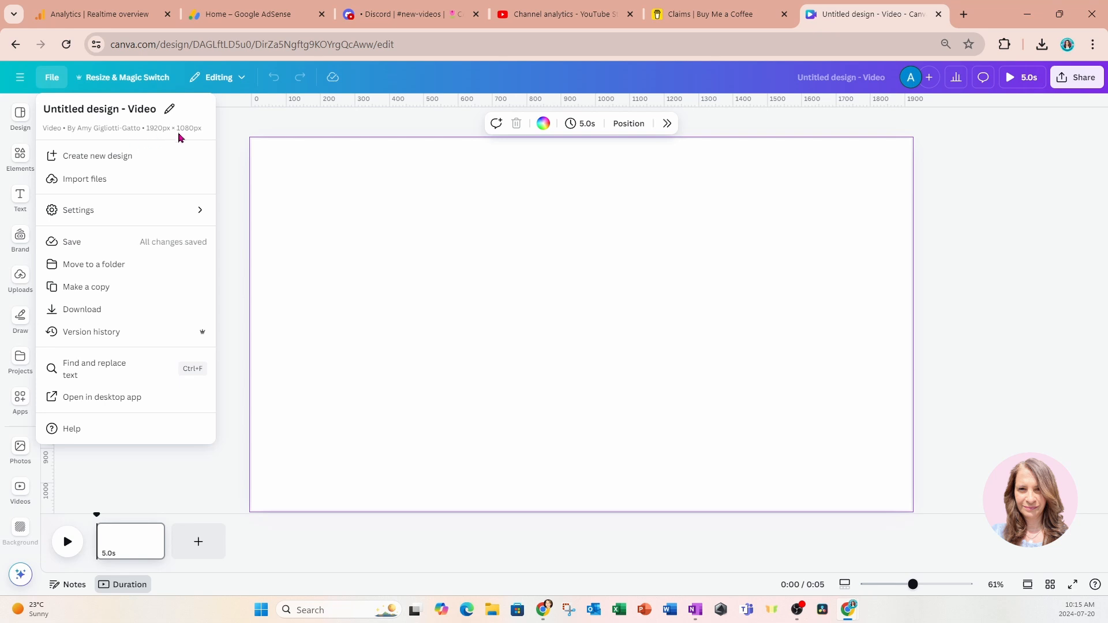
pyautogui.click(228, 197)
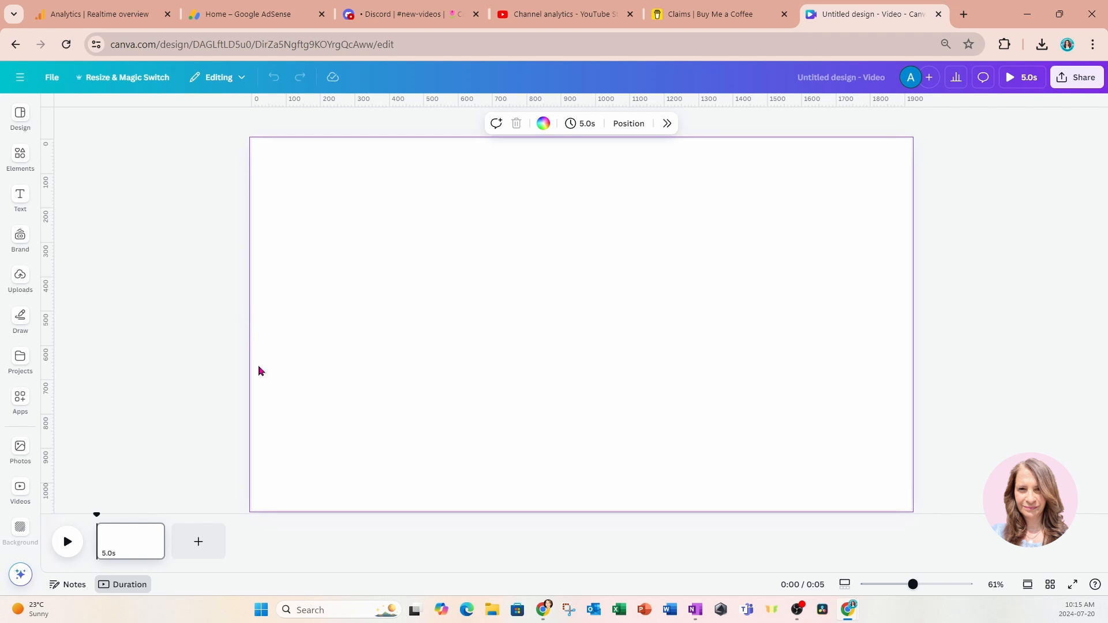
# Switch from the timeline to the page view and open the TypeCraft app by searching the apps for "type".
pyautogui.click(1027, 584)
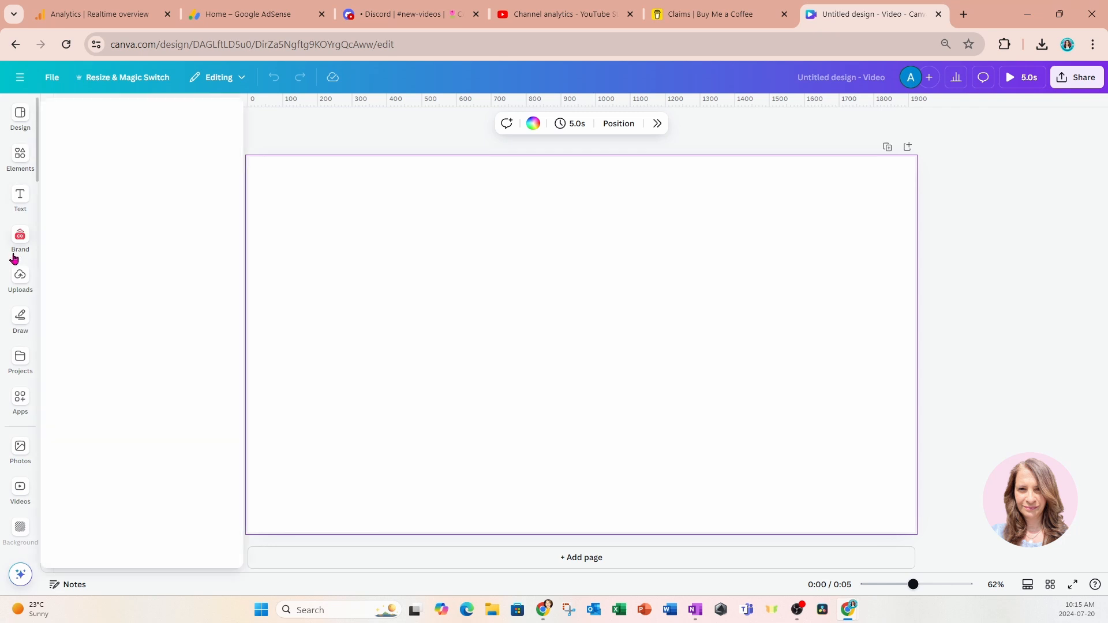
pyautogui.click(18, 401)
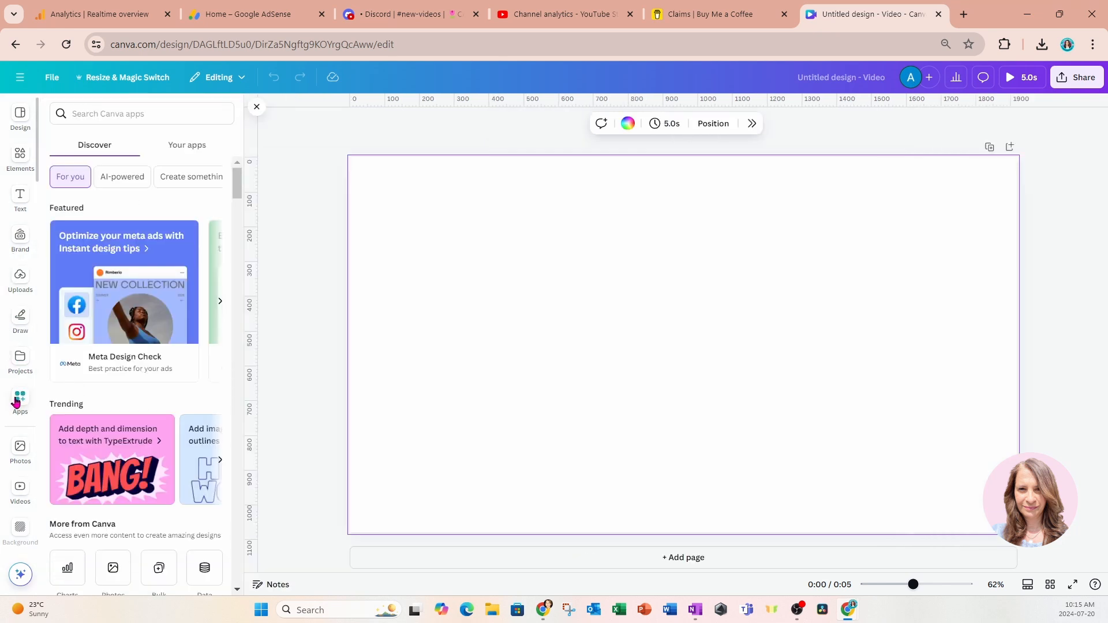
pyautogui.click(123, 115)
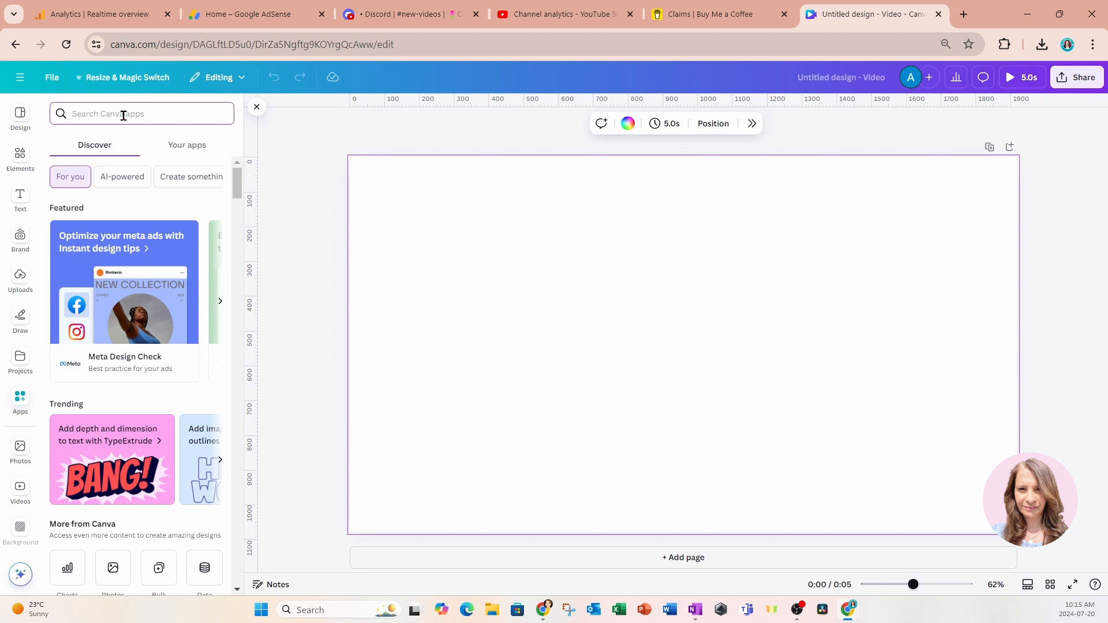
pyautogui.write('type')
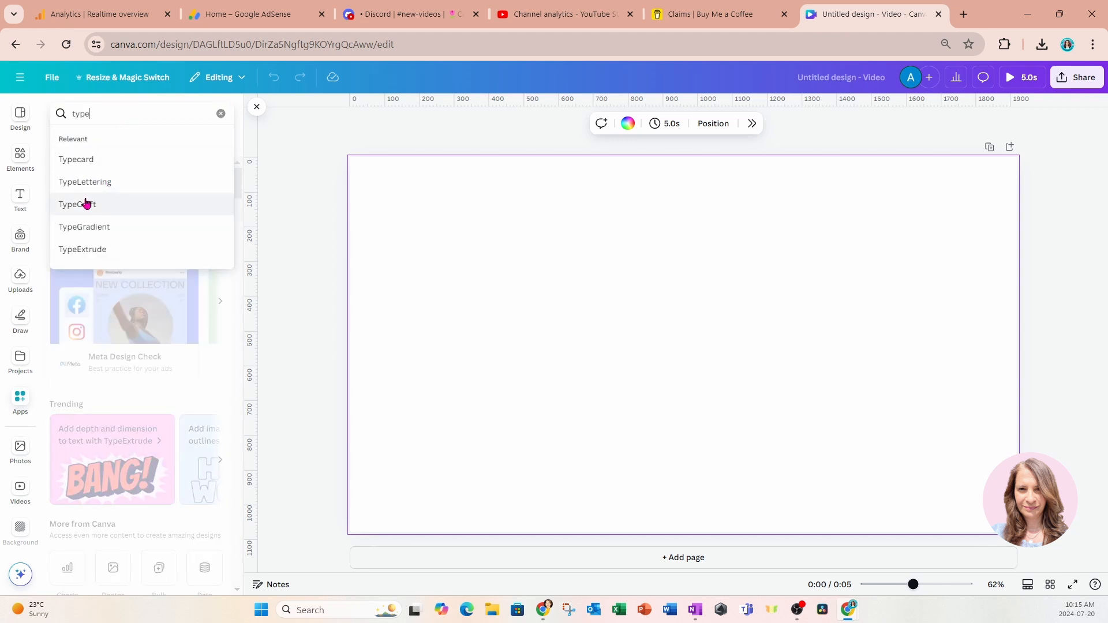
pyautogui.click(85, 207)
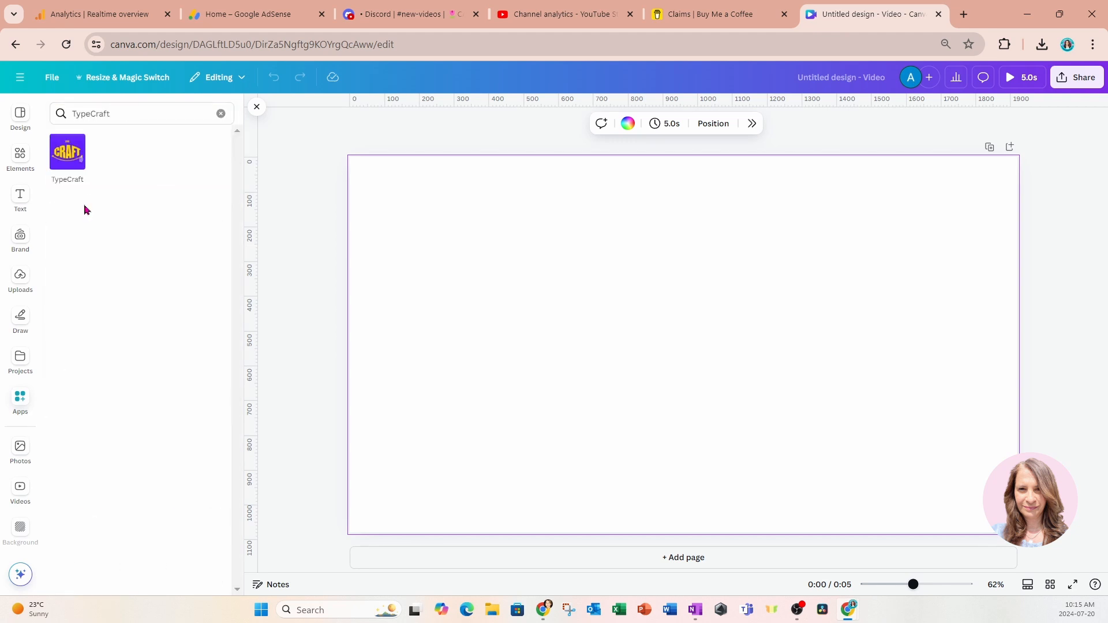
pyautogui.click(64, 162)
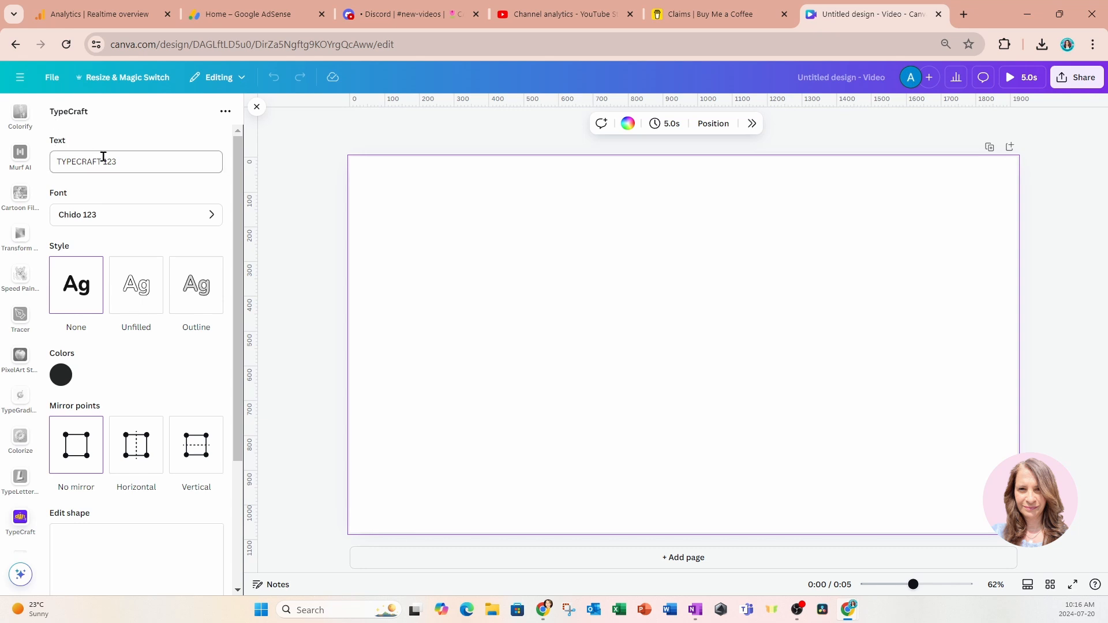
# Replace the TypeCraft sample text with REDDOG.
pyautogui.moveTo(128, 163); pyautogui.dragTo(49, 164)
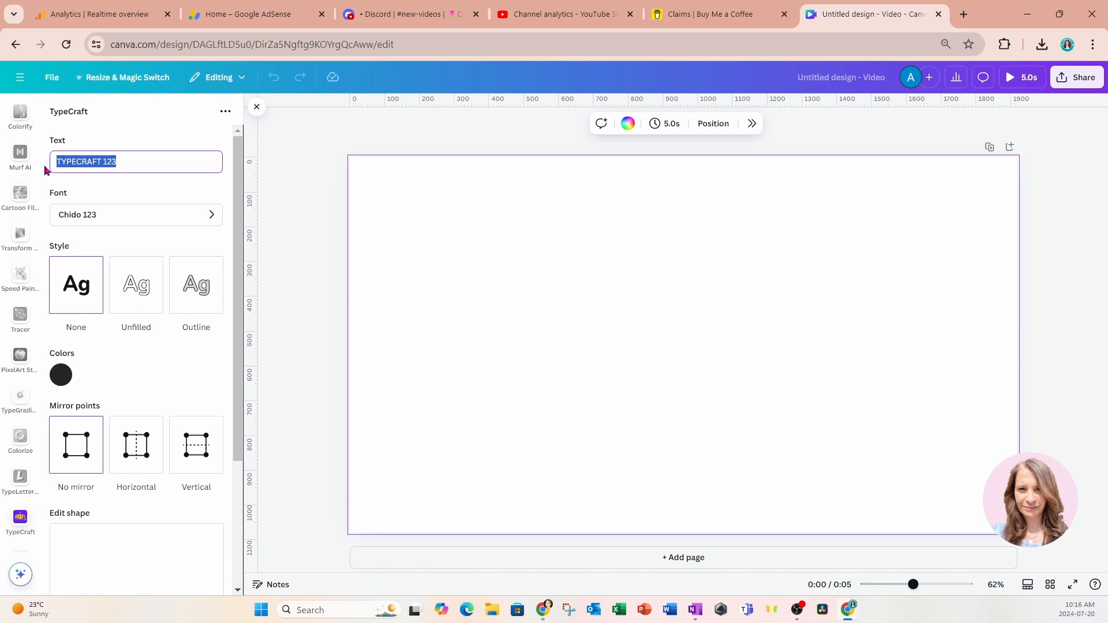
pyautogui.write('RED')
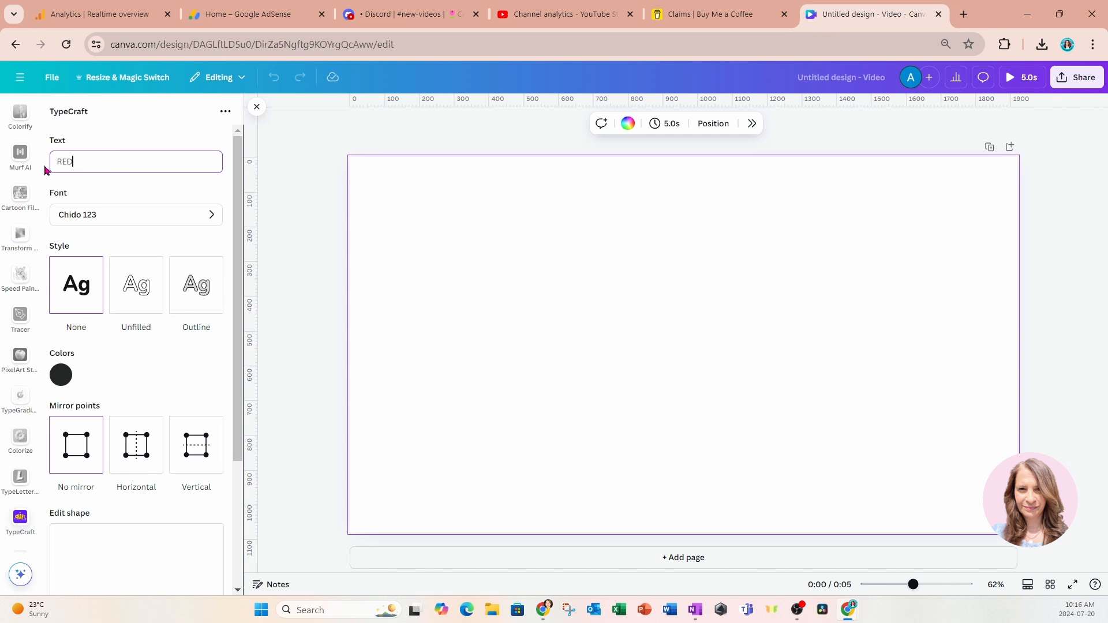
pyautogui.write('DOG')
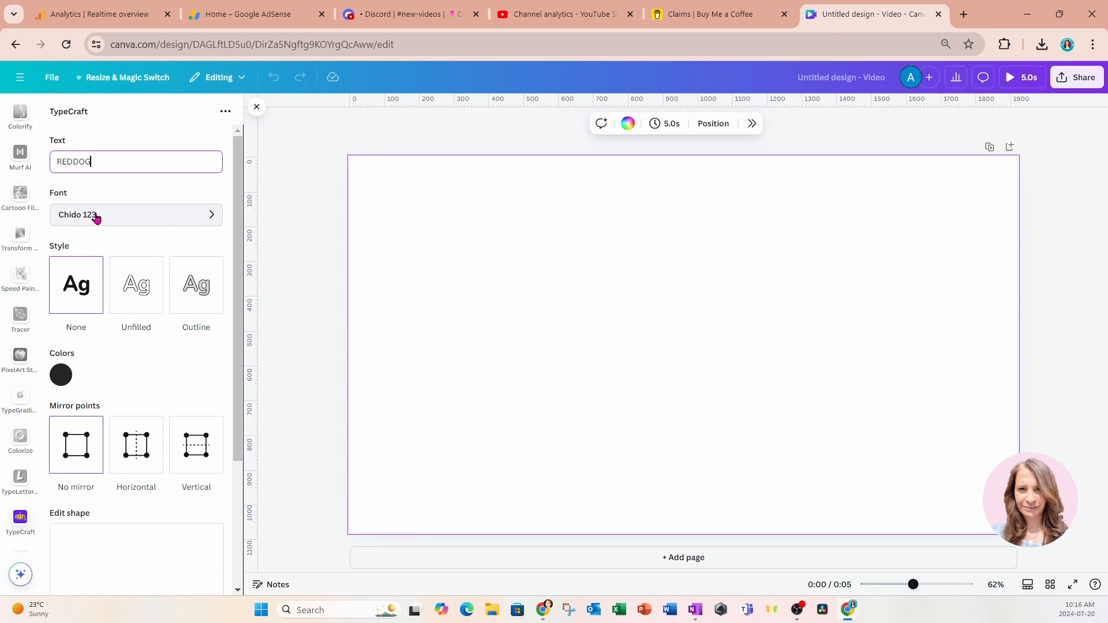
# Set the font of the REDDOG text to Atchen 123.
pyautogui.click(194, 223)
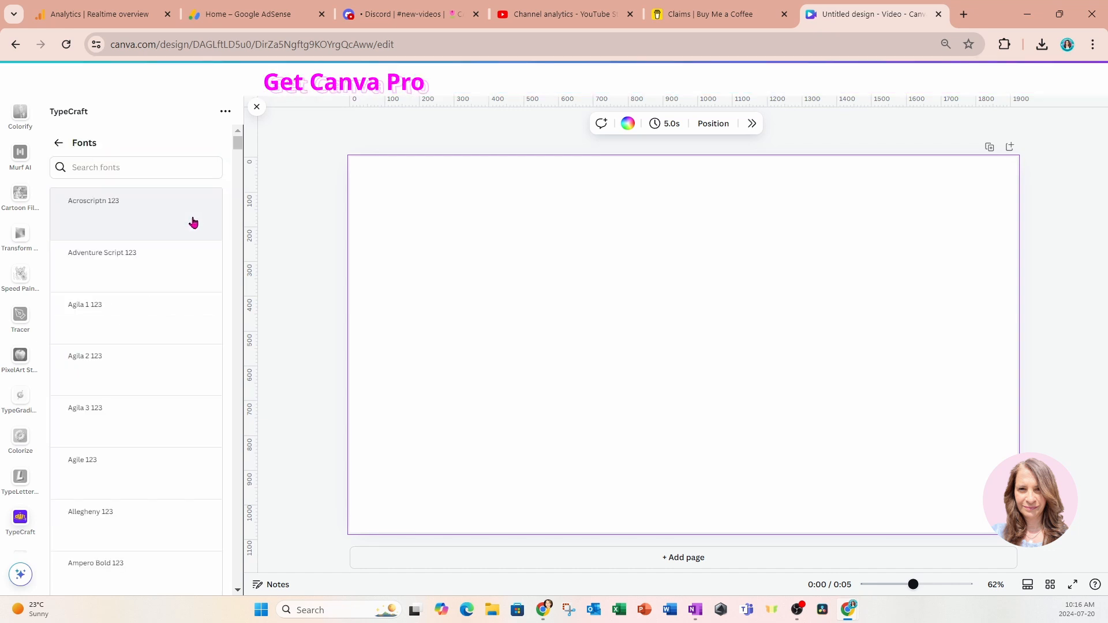
pyautogui.scroll(-1, 176, 311)
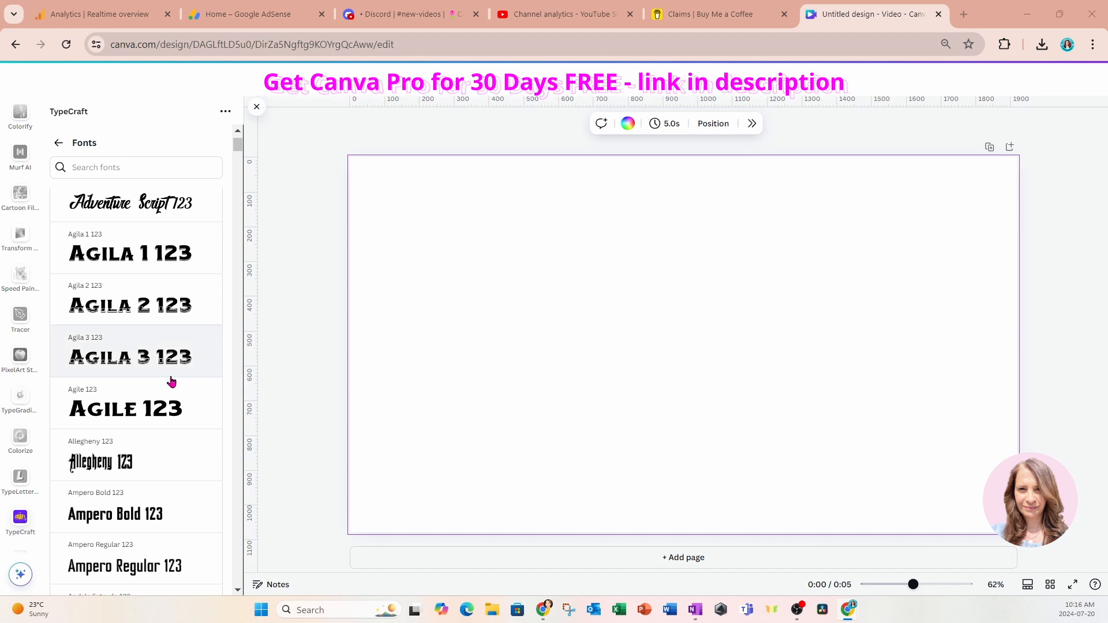
pyautogui.scroll(-5, 128, 473)
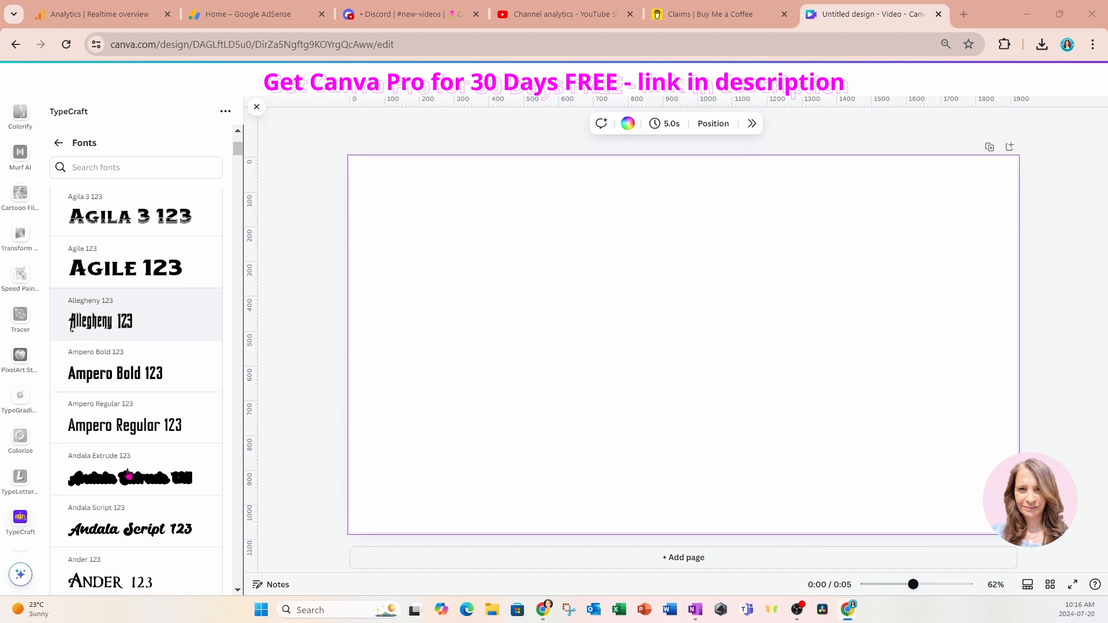
pyautogui.scroll(-3, 128, 473)
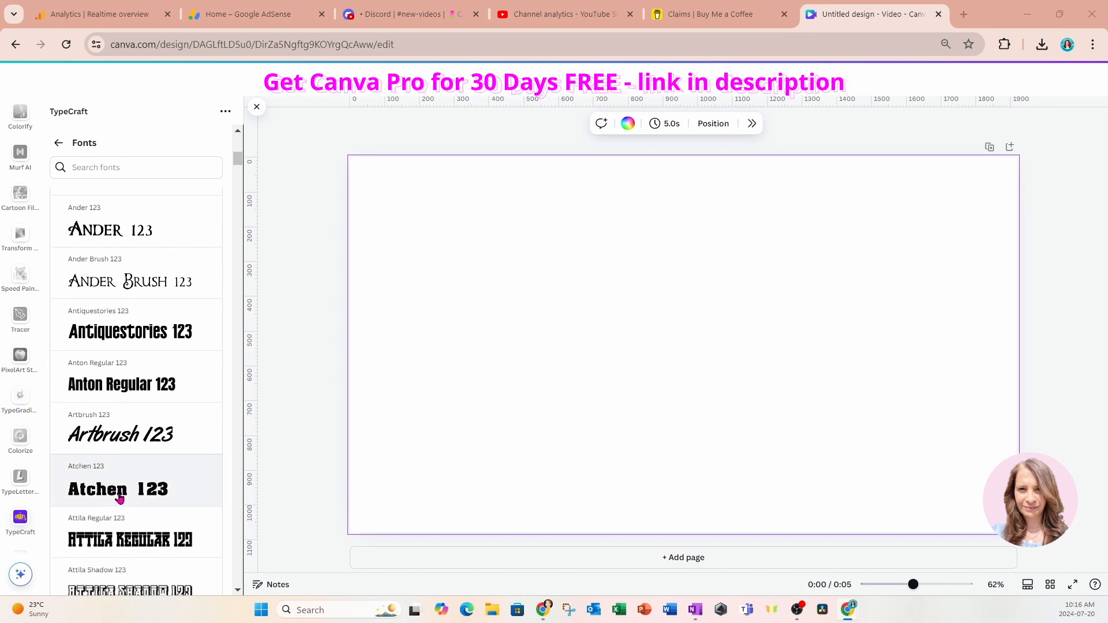
pyautogui.click(86, 502)
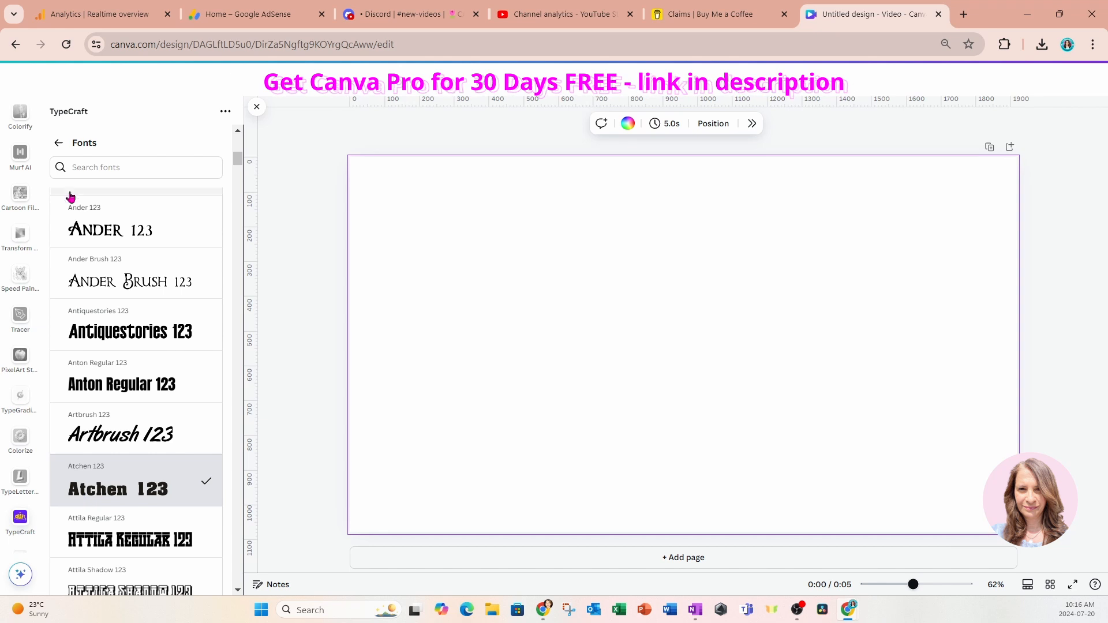
pyautogui.click(60, 145)
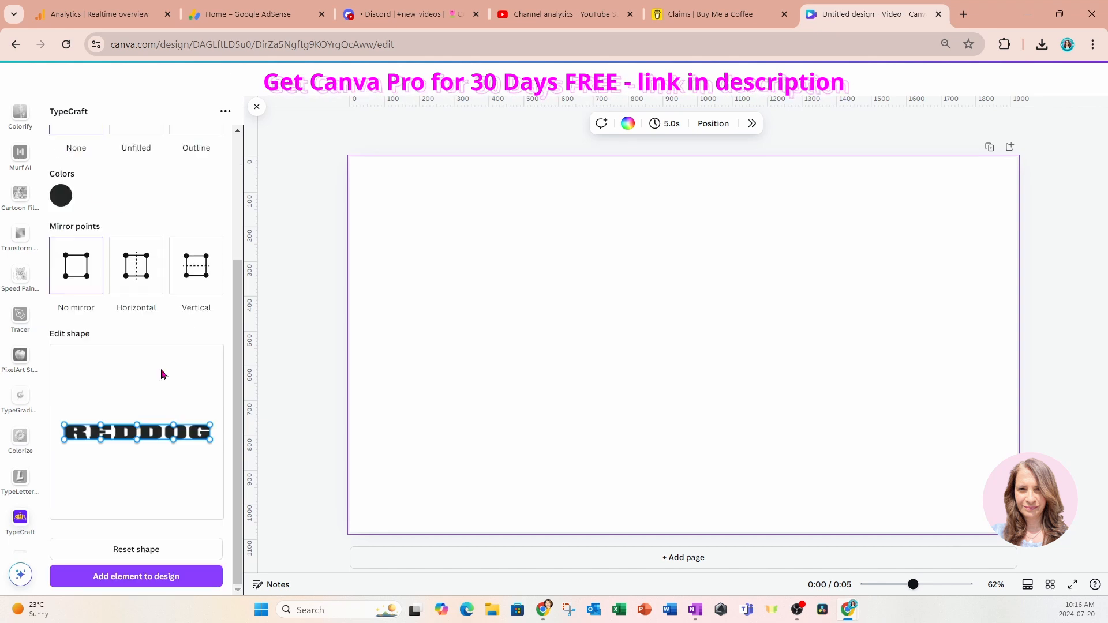
# Apply the Outline style to the REDDOG text and set its fill color to the red #C80000.
pyautogui.scroll(3, 168, 398)
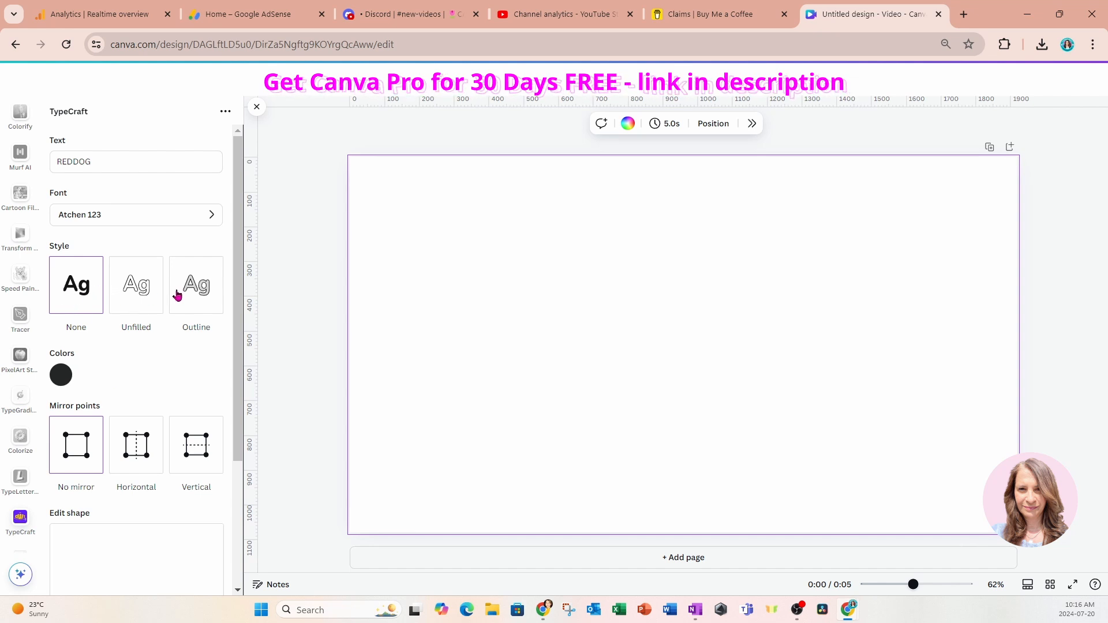
pyautogui.click(196, 292)
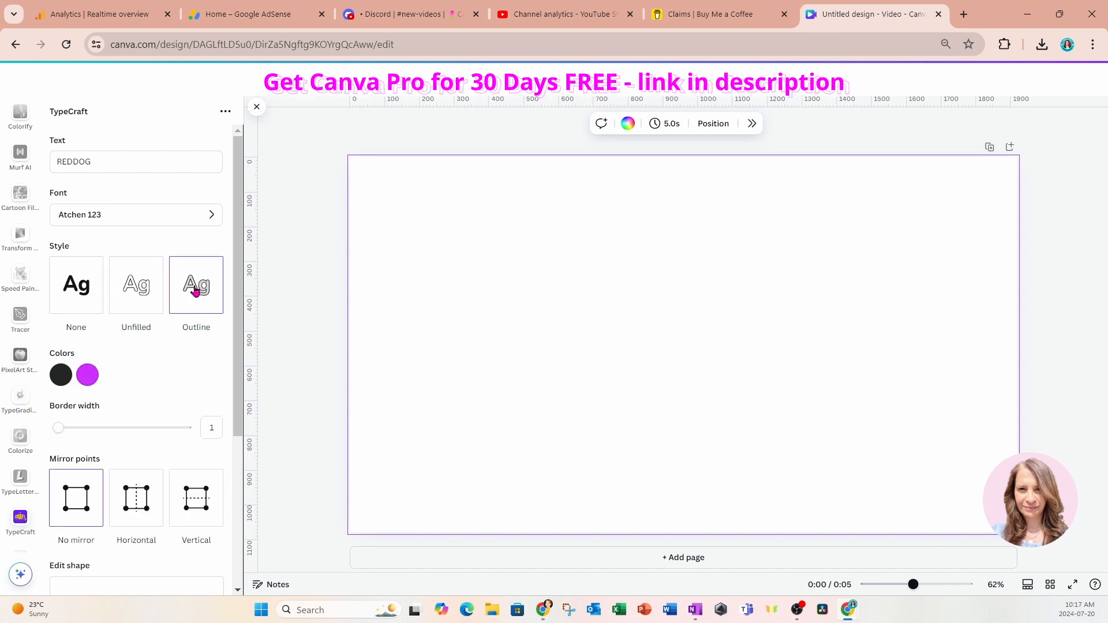
pyautogui.click(61, 375)
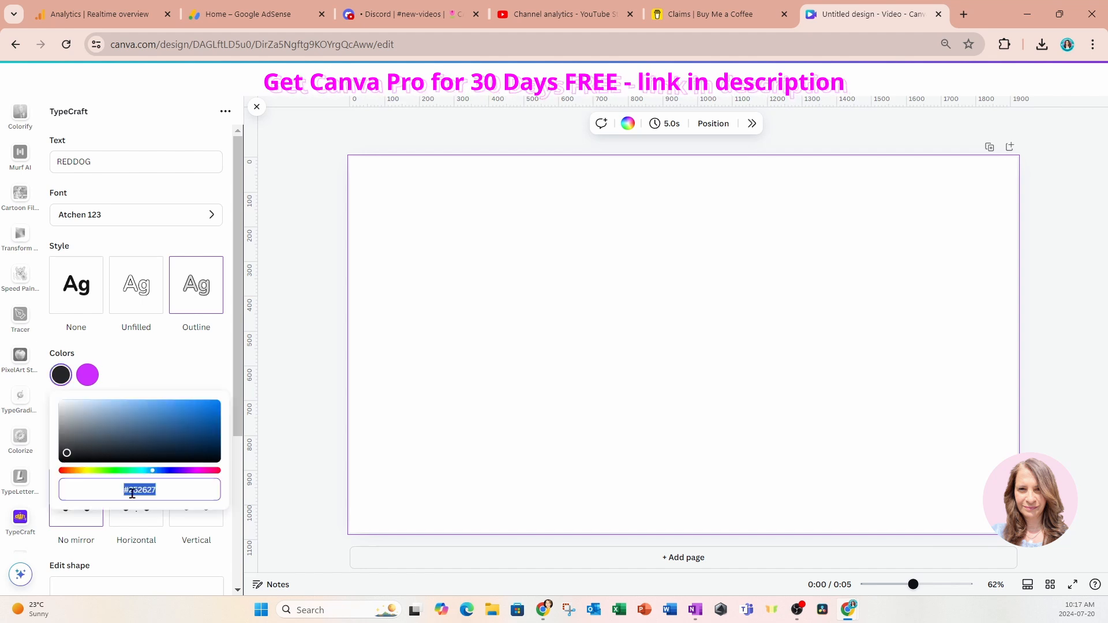
pyautogui.moveTo(154, 478); pyautogui.dragTo(231, 478)
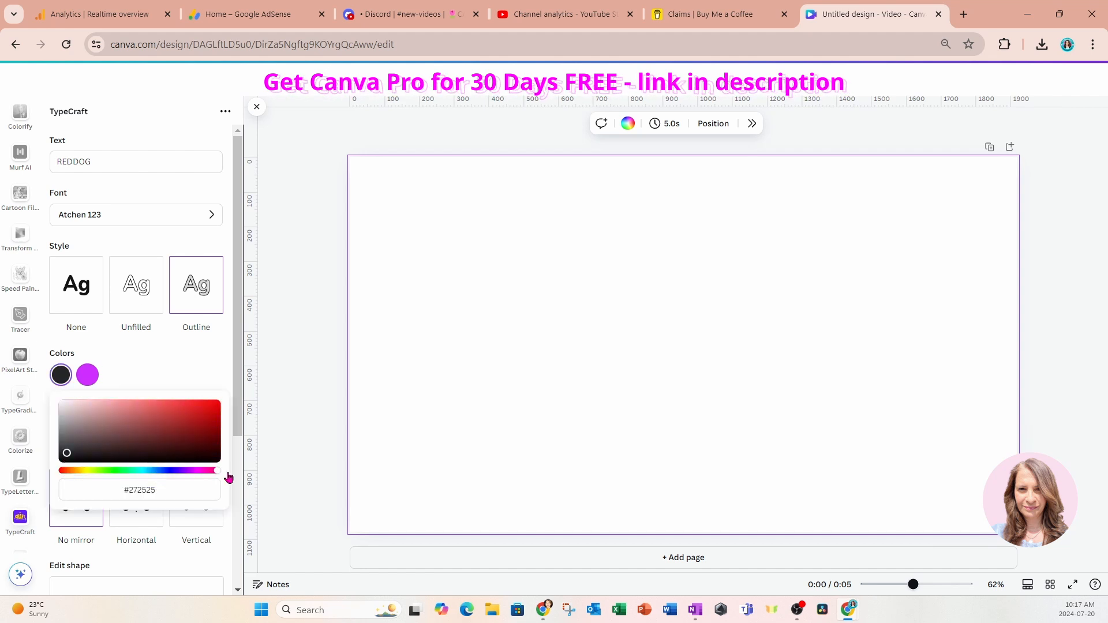
pyautogui.moveTo(65, 458); pyautogui.dragTo(242, 420)
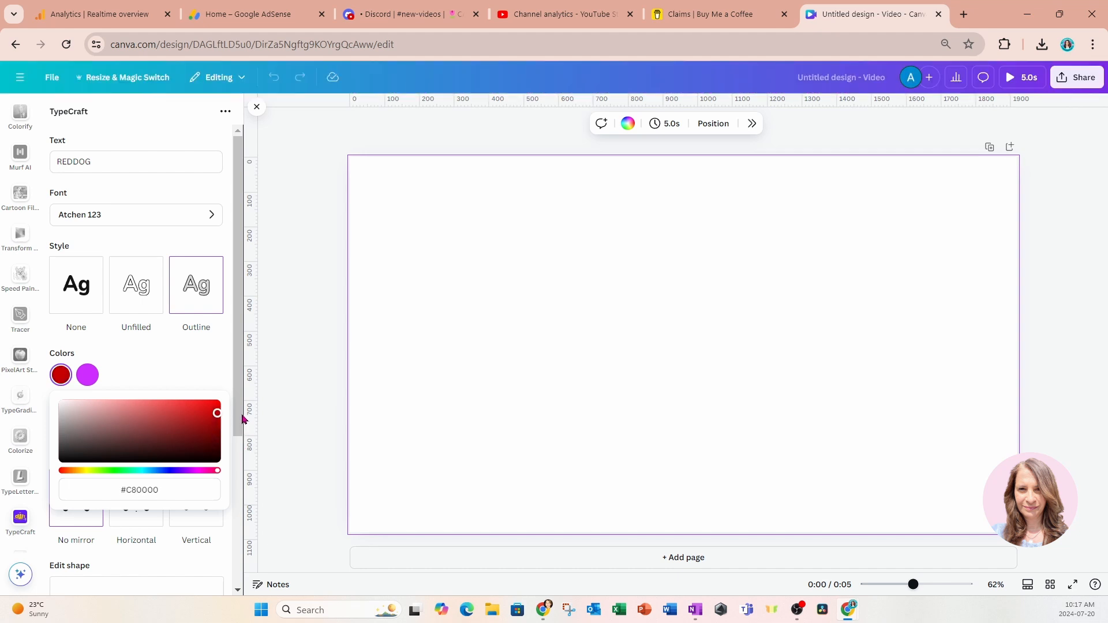
# Change the outline color of the REDDOG text to a fully saturated yellow-orange.
pyautogui.click(84, 376)
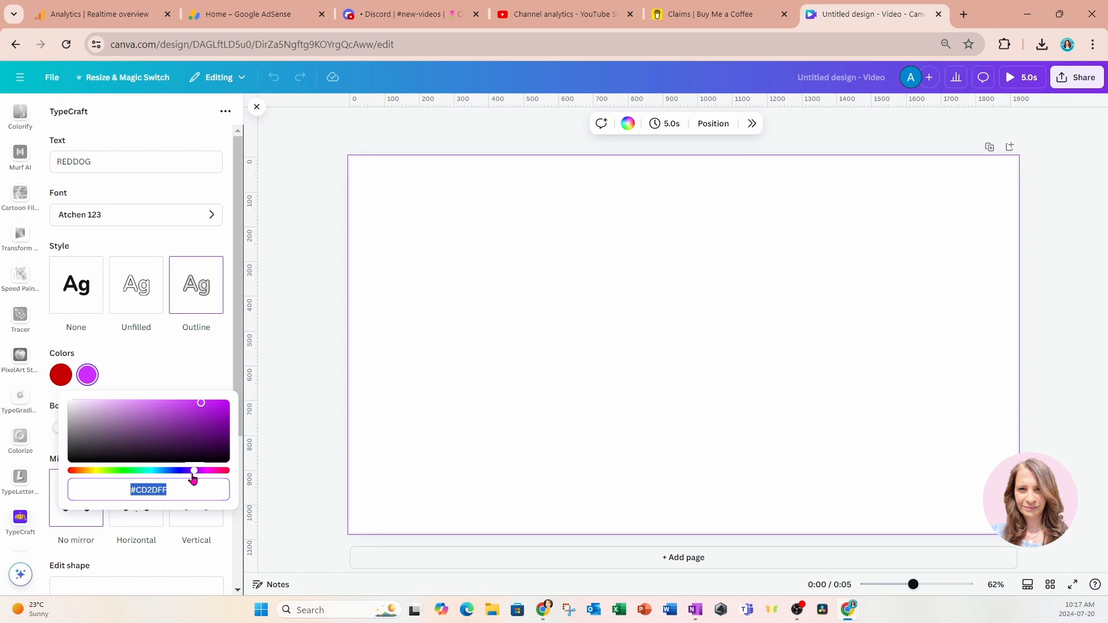
pyautogui.moveTo(194, 478); pyautogui.dragTo(88, 480)
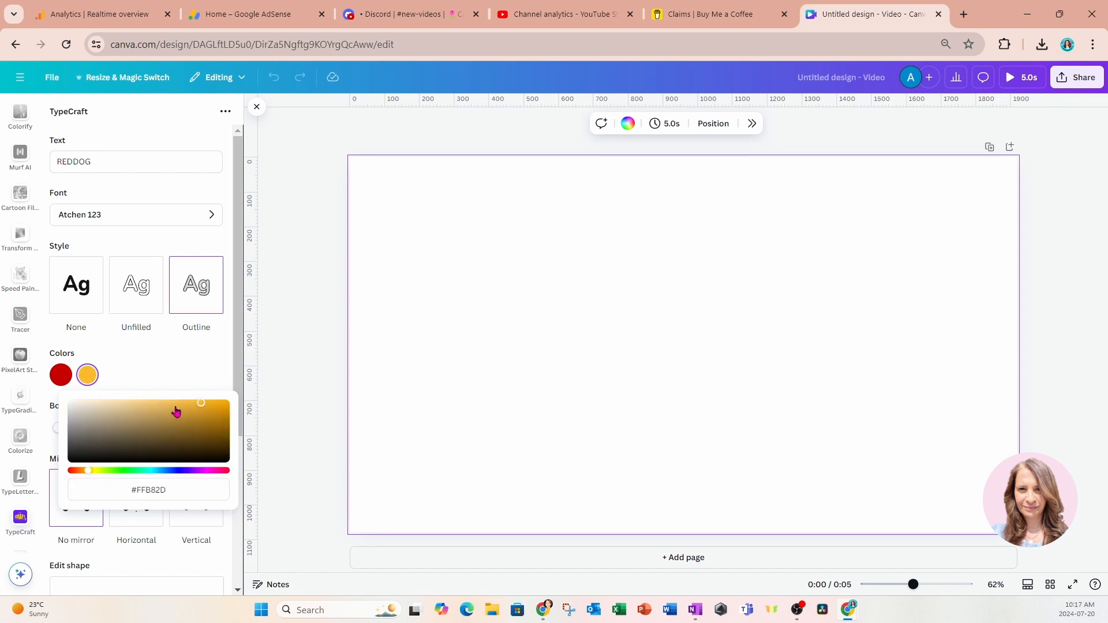
pyautogui.moveTo(200, 405); pyautogui.dragTo(238, 407)
pyautogui.click(185, 371)
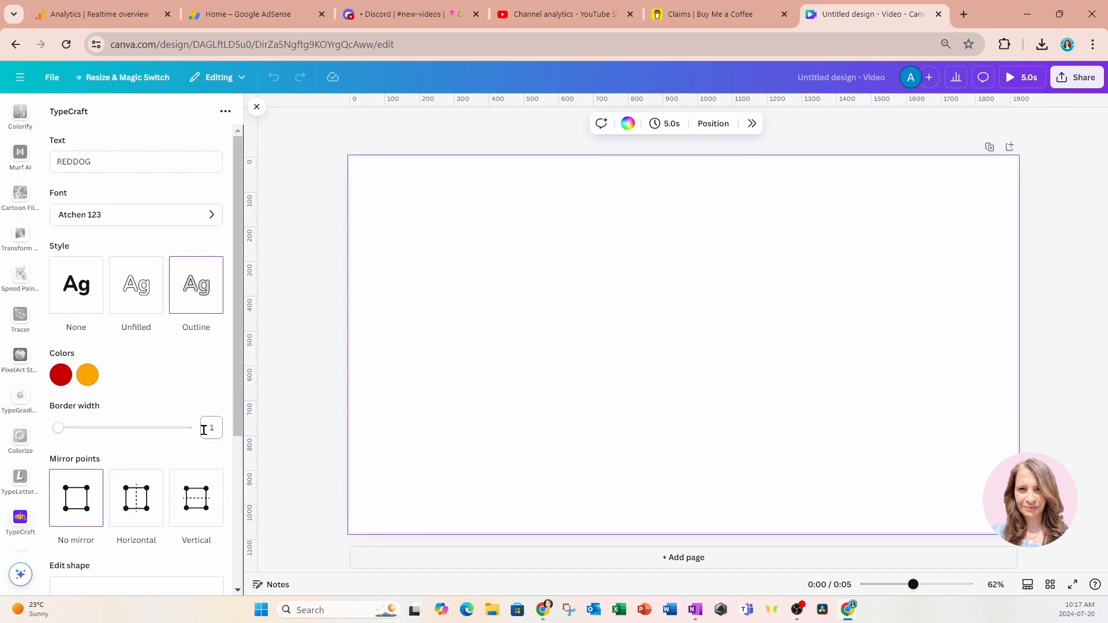
# Arch the upper edge of the REDDOG text by raising its middle shape point.
pyautogui.scroll(-3, 155, 450)
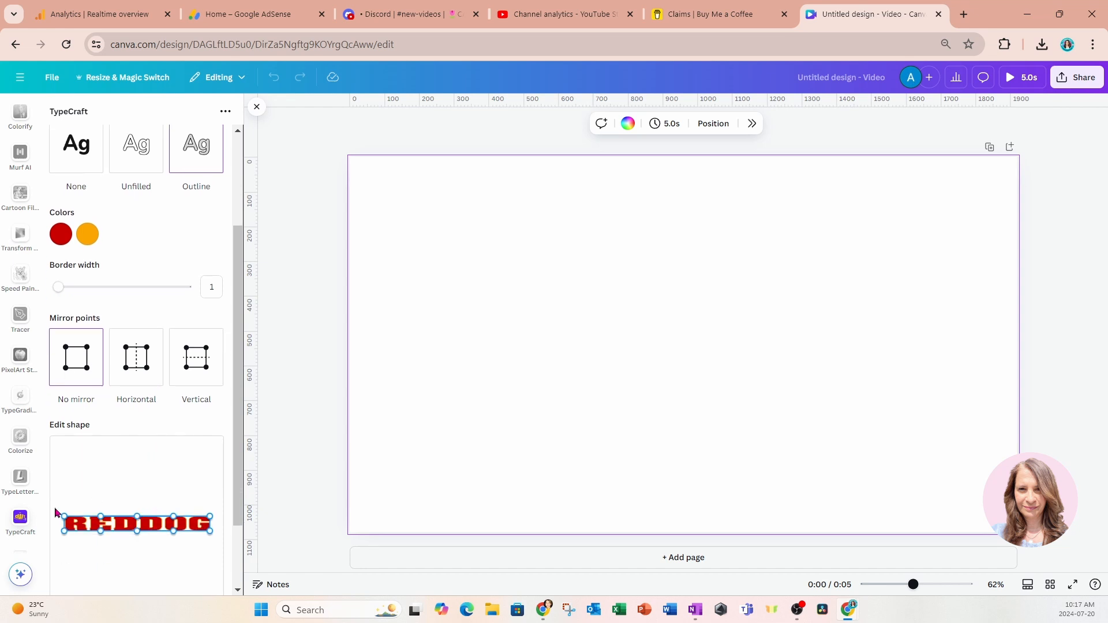
pyautogui.scroll(-2, 128, 535)
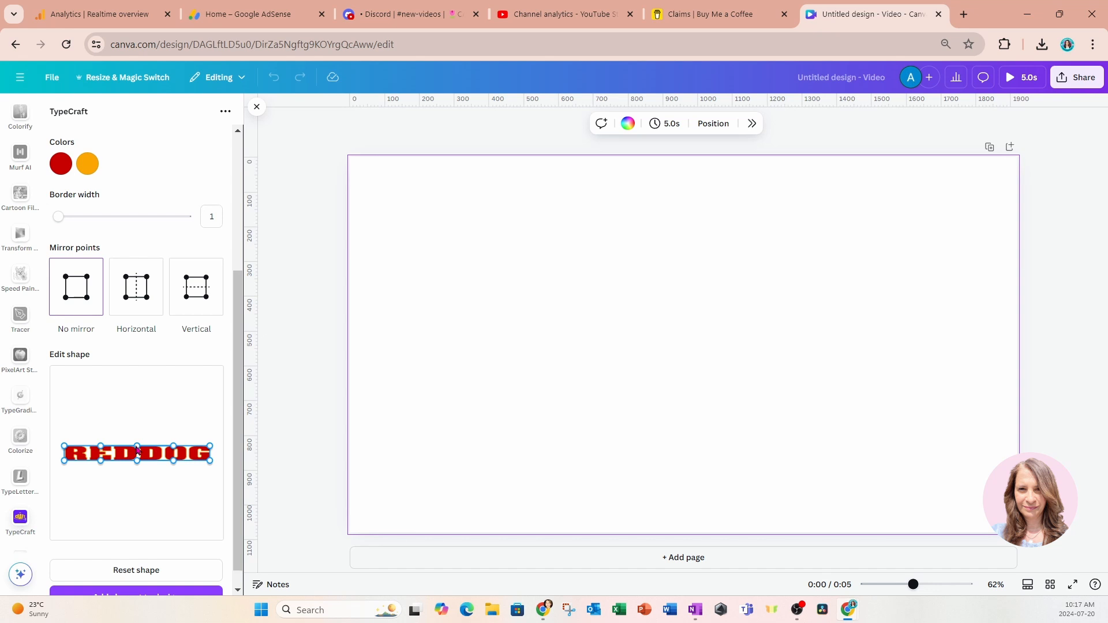
pyautogui.moveTo(137, 448); pyautogui.dragTo(140, 421)
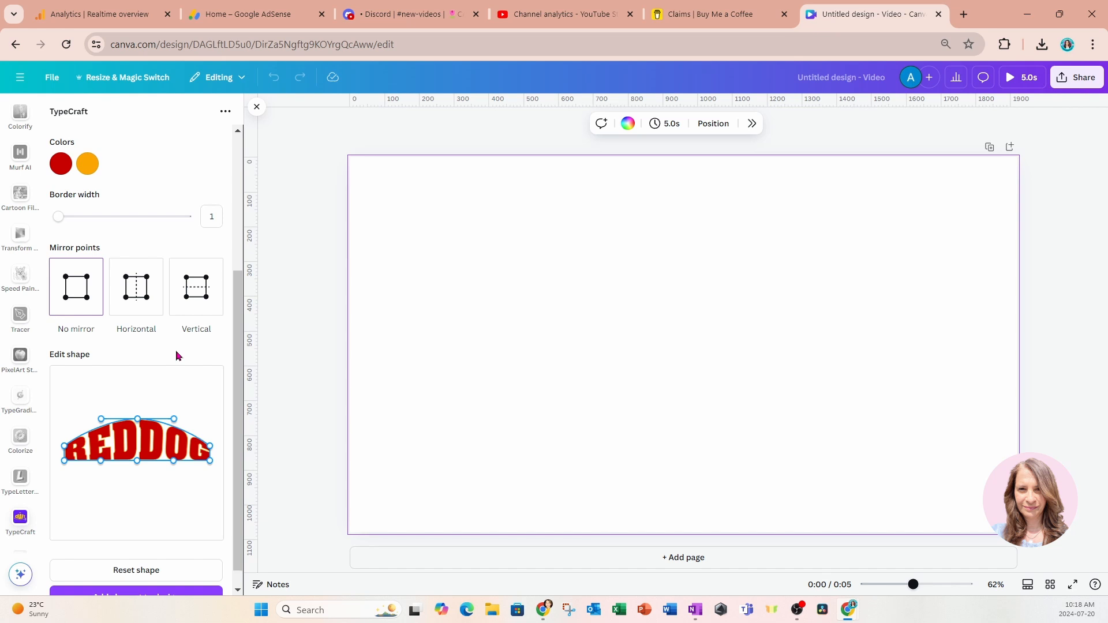
# Raise both upper corners of the REDDOG shape slightly using horizontal mirroring, and return the mirror setting to No mirror.
pyautogui.click(144, 304)
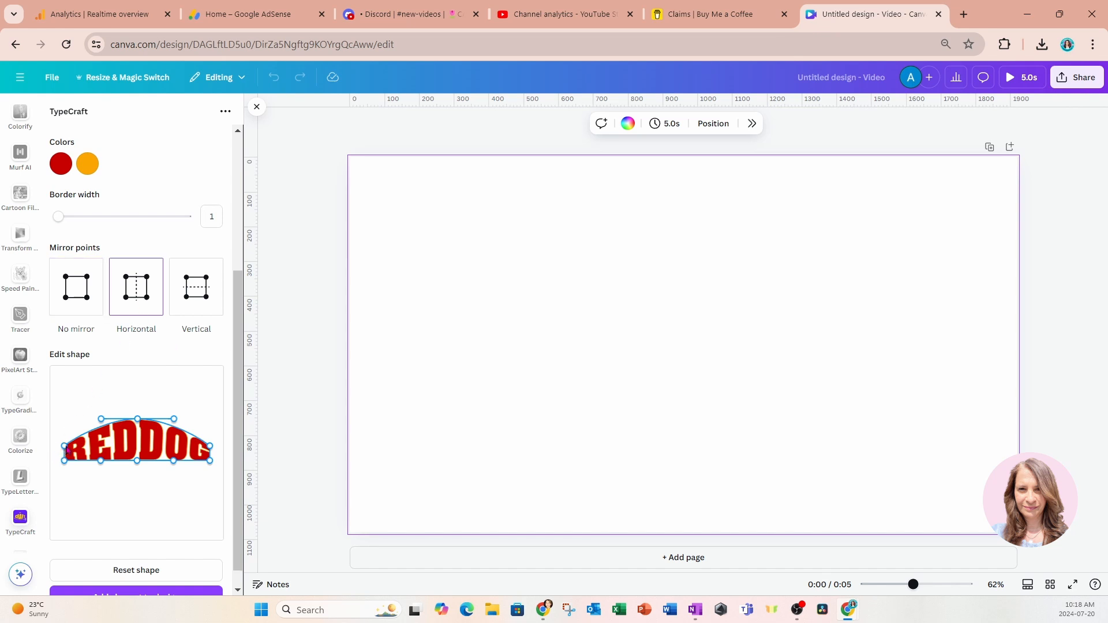
pyautogui.moveTo(66, 453); pyautogui.dragTo(64, 452)
pyautogui.moveTo(65, 448); pyautogui.dragTo(65, 440)
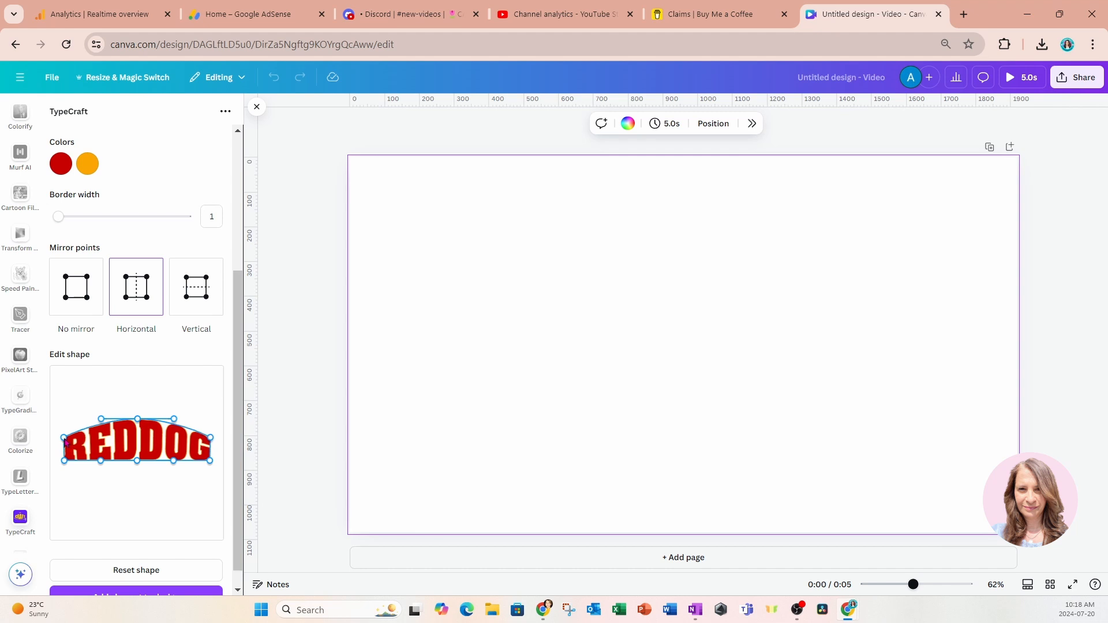
pyautogui.moveTo(64, 443); pyautogui.dragTo(66, 441)
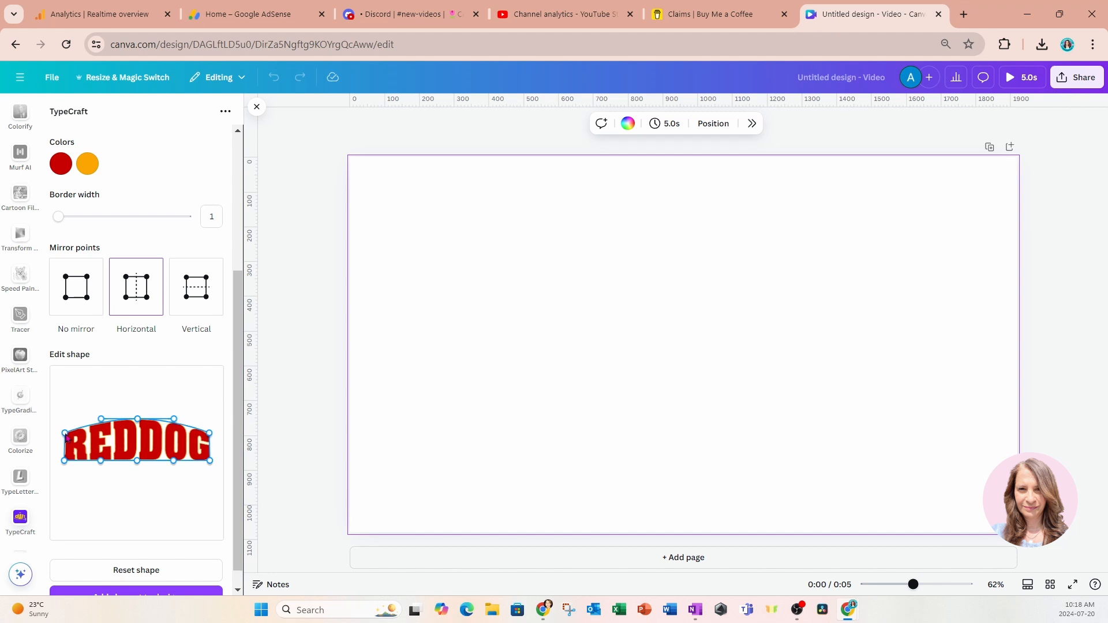
pyautogui.moveTo(65, 434); pyautogui.dragTo(65, 435)
pyautogui.click(75, 293)
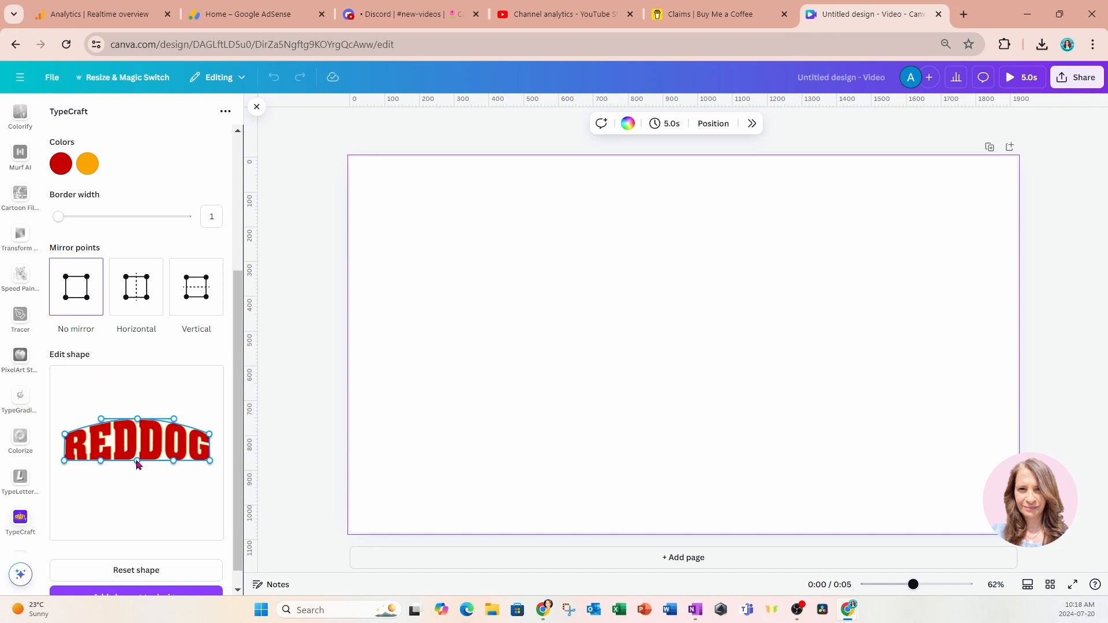
# Arch the lower edge of the REDDOG text by raising its middle shape point, and add the lettering to the design.
pyautogui.moveTo(136, 460); pyautogui.dragTo(139, 448)
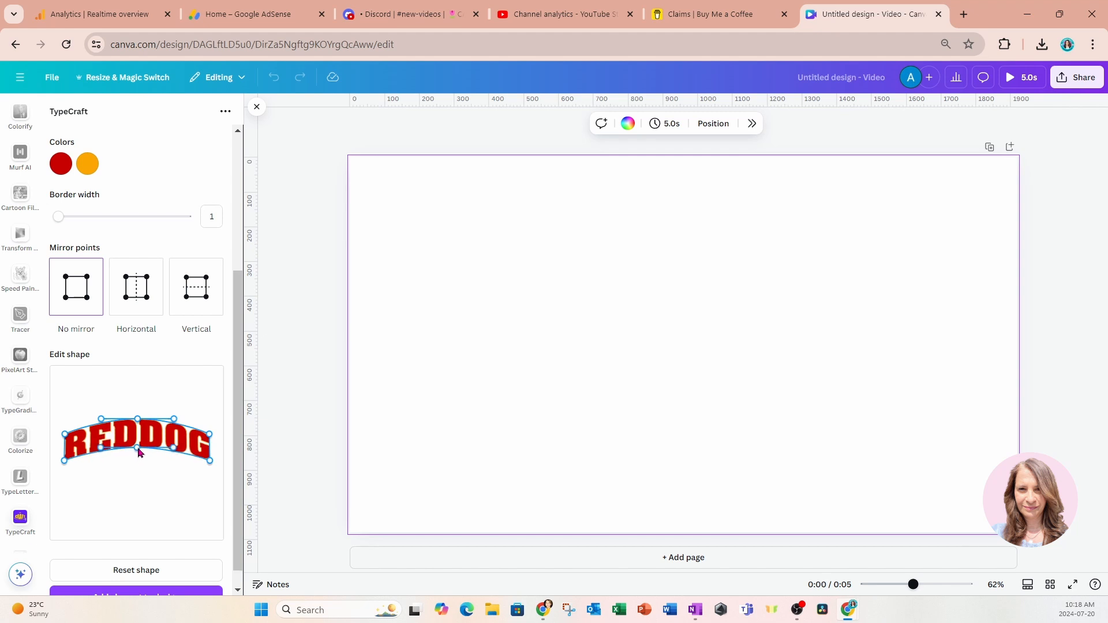
pyautogui.scroll(-1, 139, 451)
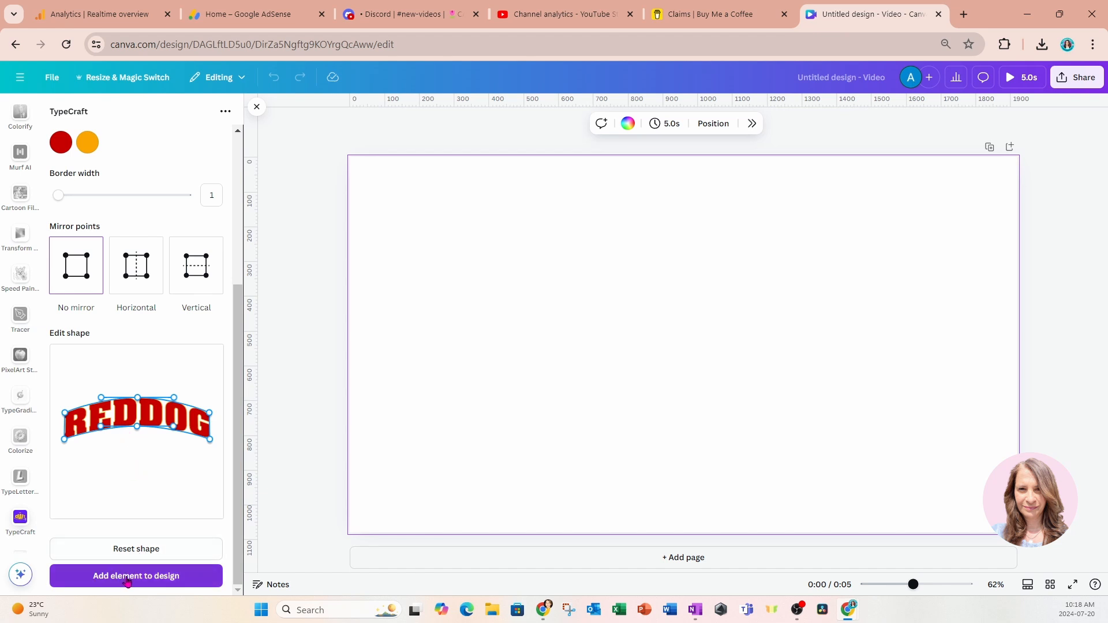
pyautogui.click(67, 577)
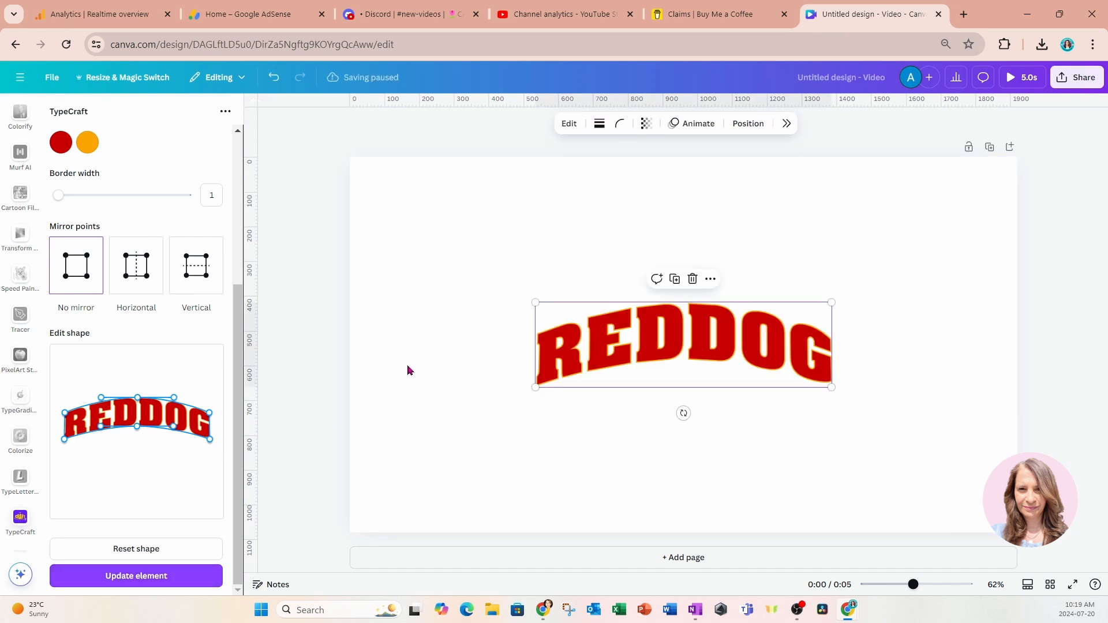
# Enlarge the REDDOG lettering on the canvas by extending it at both upper corners until it spans most of the page width.
pyautogui.moveTo(534, 302); pyautogui.dragTo(439, 275)
pyautogui.click(838, 281)
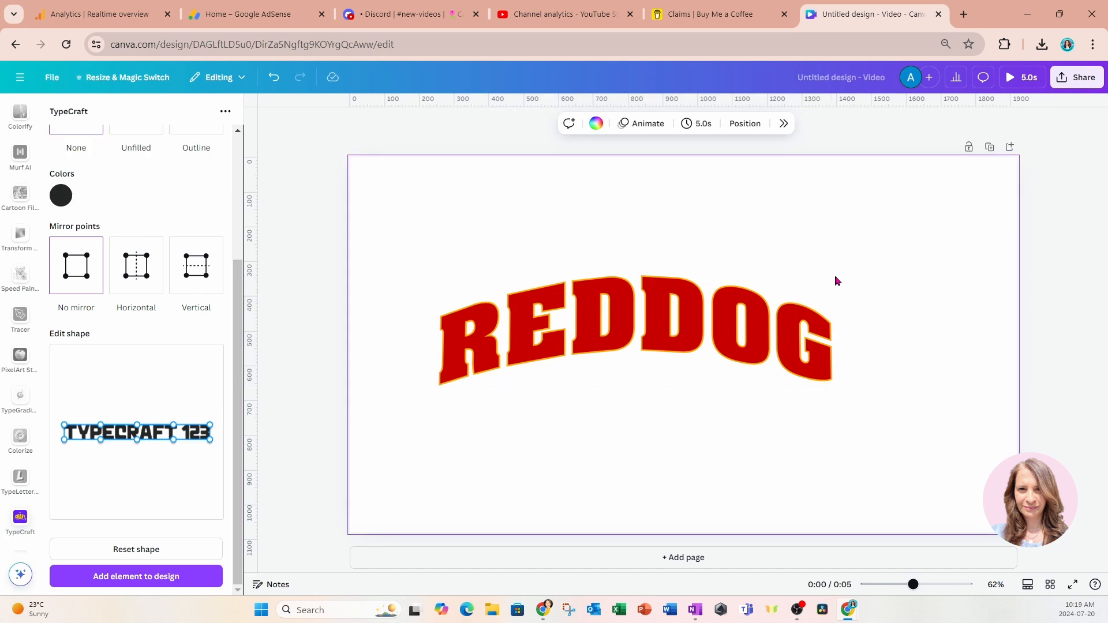
pyautogui.click(817, 289)
pyautogui.moveTo(830, 276); pyautogui.dragTo(944, 242)
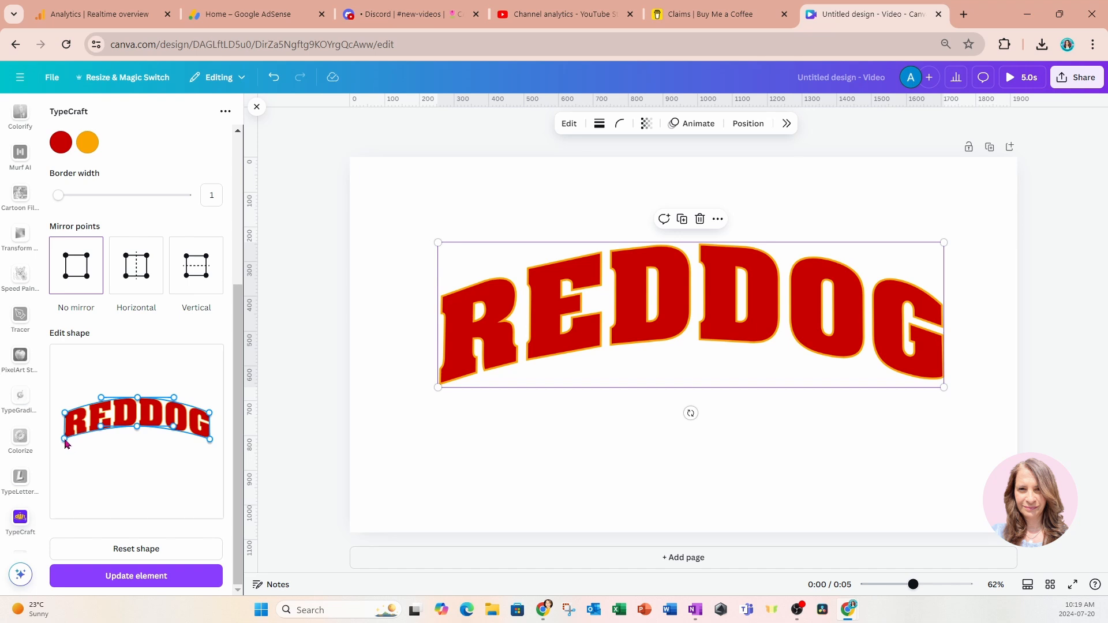
# Lower both bottom corners and the lower middle point of the REDDOG shape for taller letters, and update the element.
pyautogui.moveTo(66, 443); pyautogui.dragTo(67, 459)
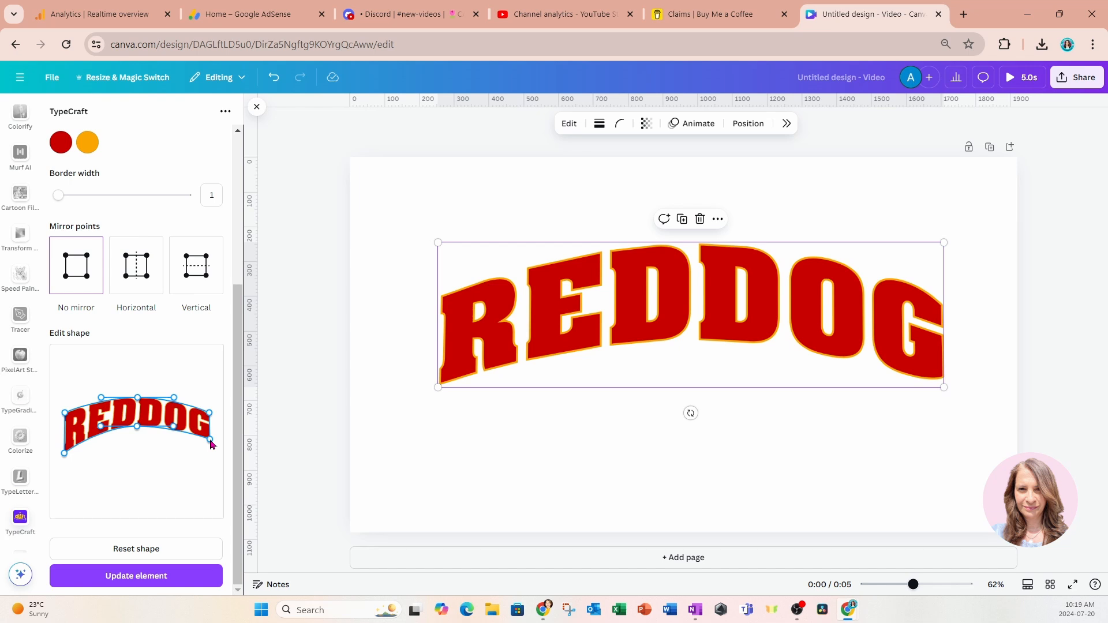
pyautogui.moveTo(210, 441); pyautogui.dragTo(209, 454)
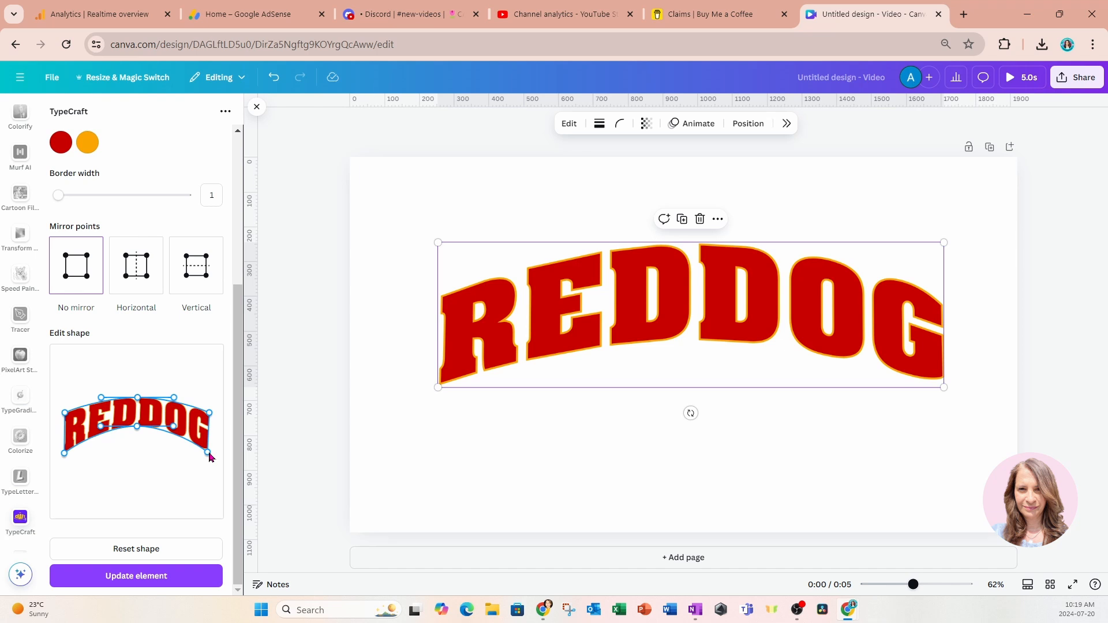
pyautogui.moveTo(209, 454); pyautogui.dragTo(211, 454)
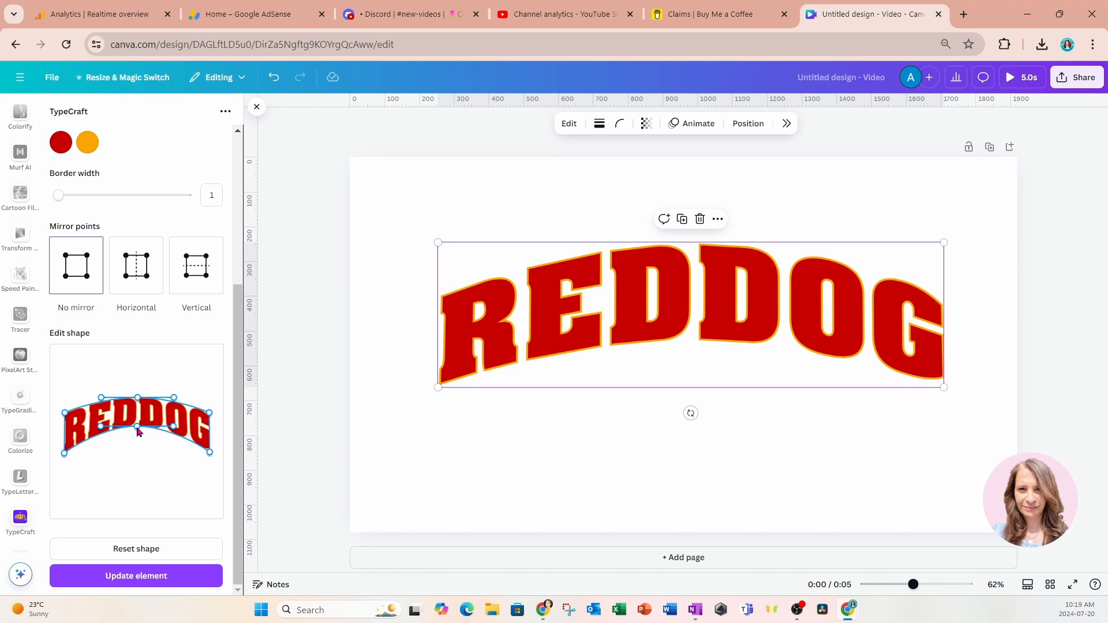
pyautogui.moveTo(138, 430); pyautogui.dragTo(138, 437)
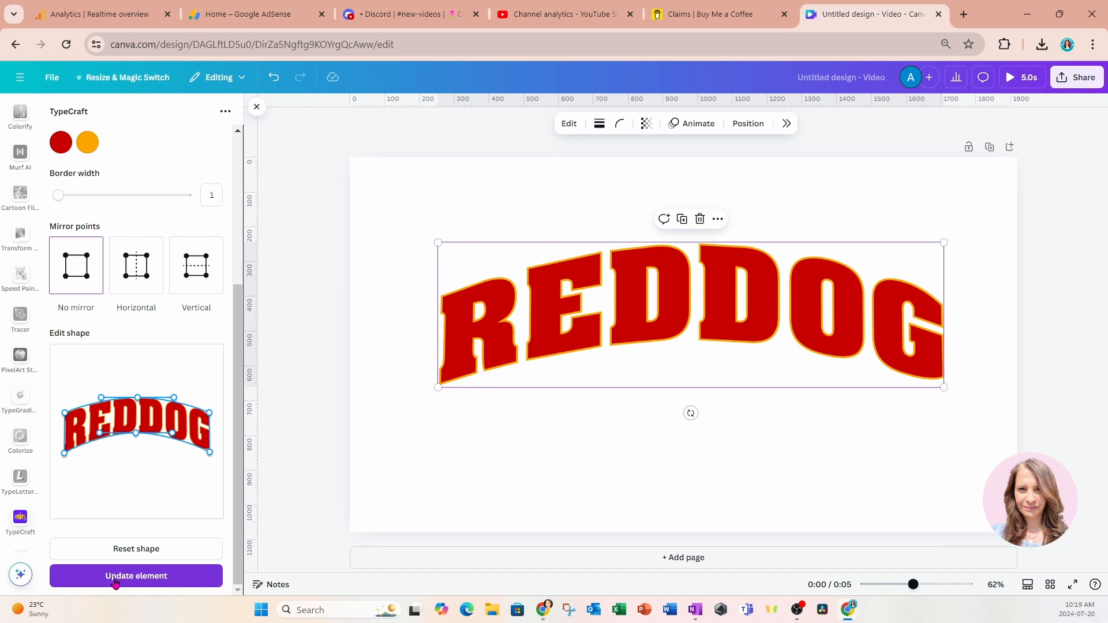
pyautogui.click(144, 584)
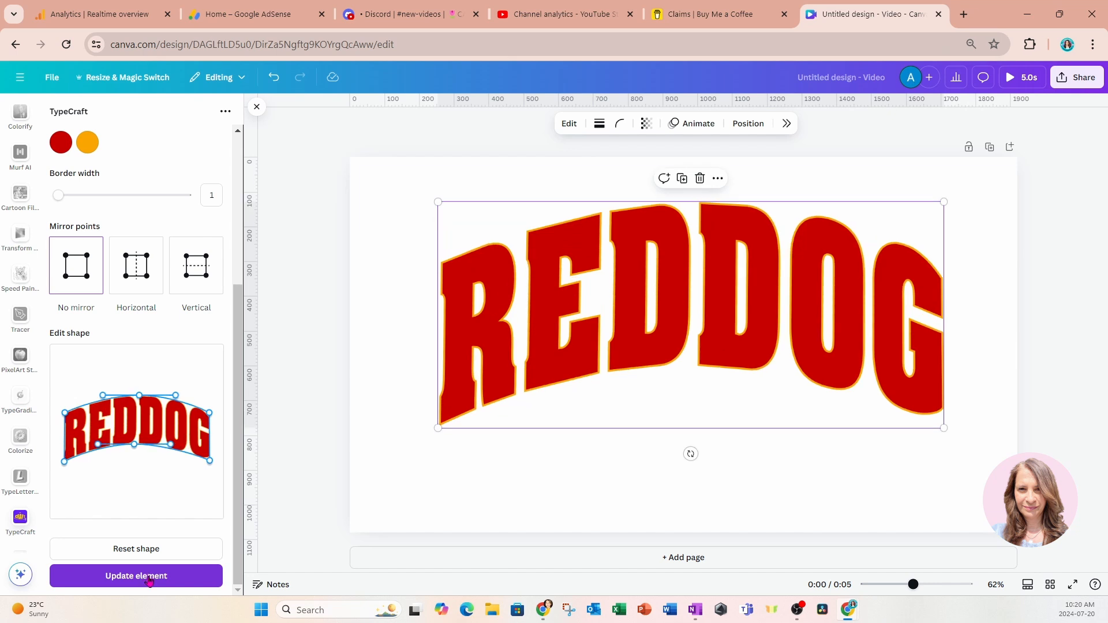
pyautogui.click(148, 579)
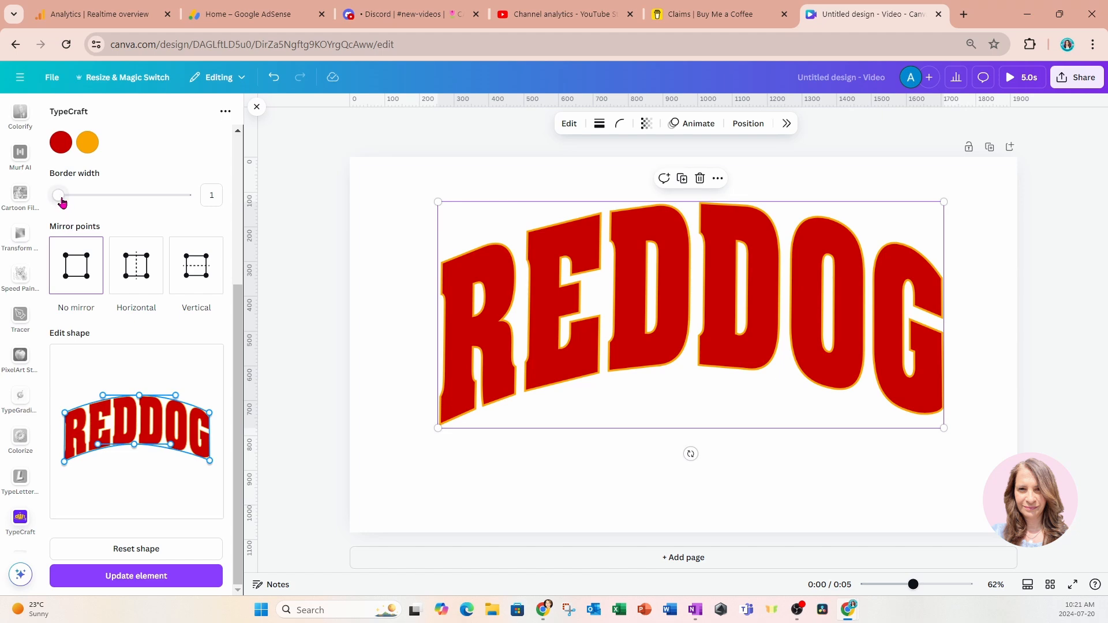
# Set the border width of the REDDOG lettering to 2 and update the element.
pyautogui.moveTo(60, 199); pyautogui.dragTo(66, 196)
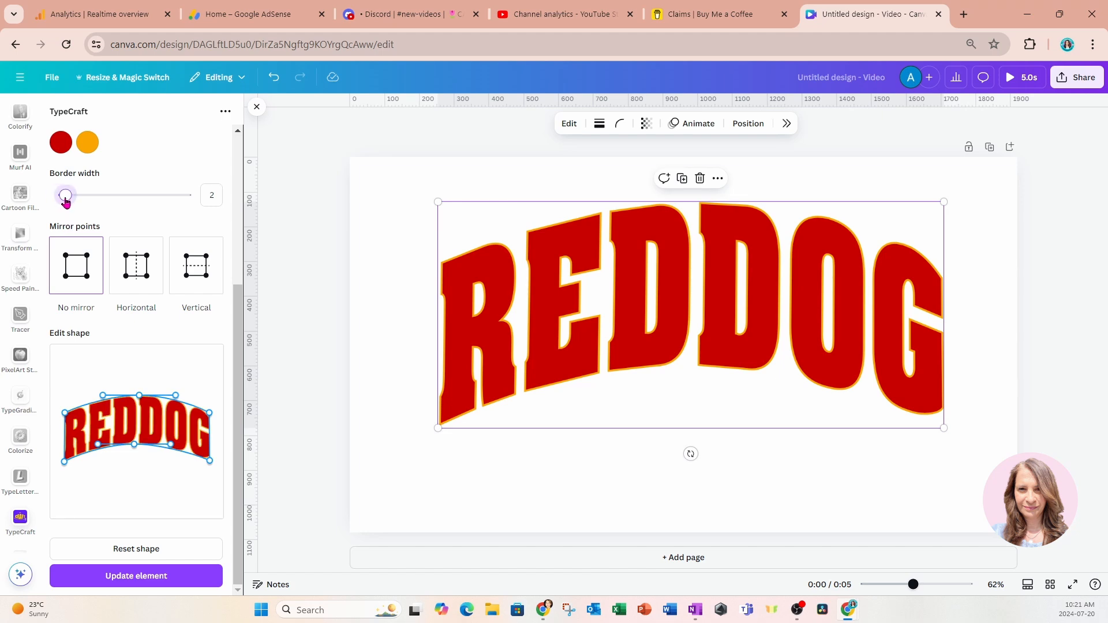
pyautogui.click(109, 583)
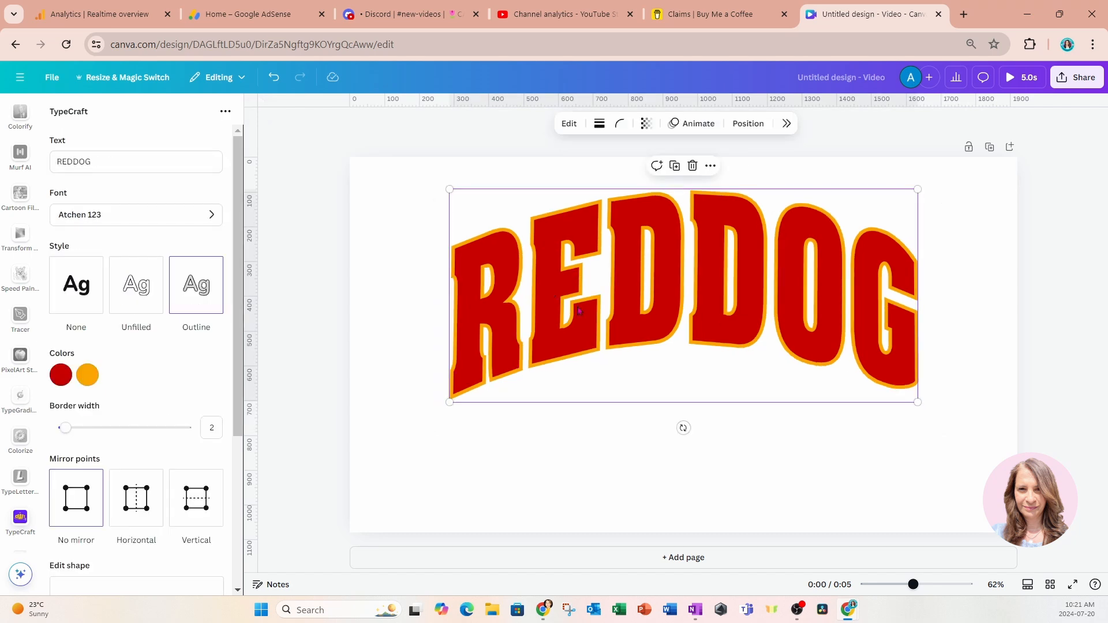
# Duplicate the REDDOG lettering below the original and change the copy's text to ERA, updating the element.
pyautogui.click(675, 166)
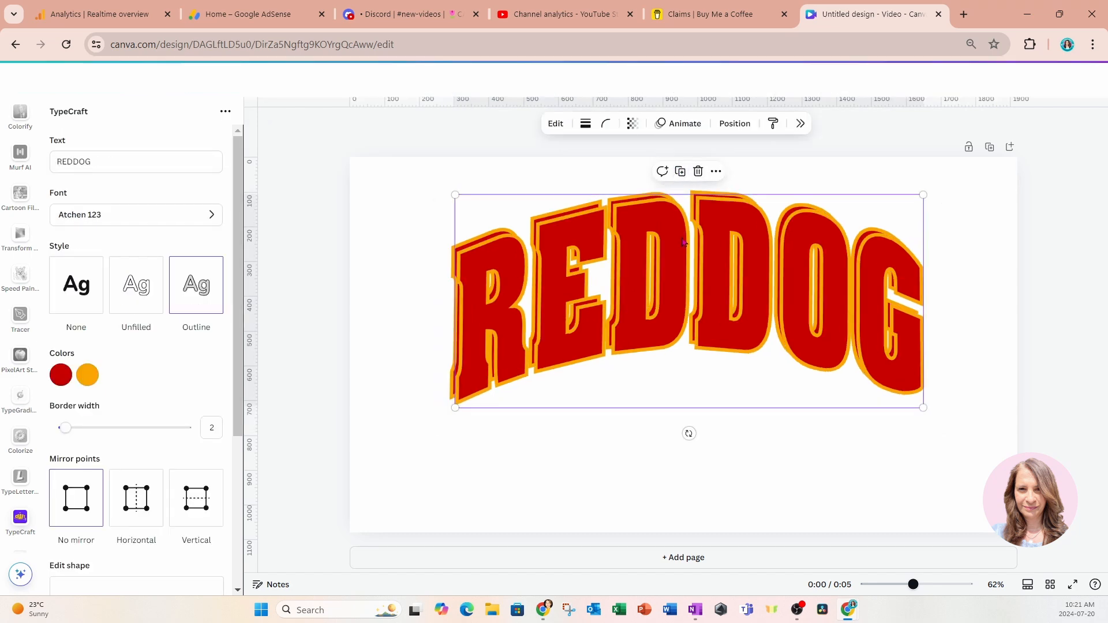
pyautogui.moveTo(683, 244); pyautogui.dragTo(674, 395)
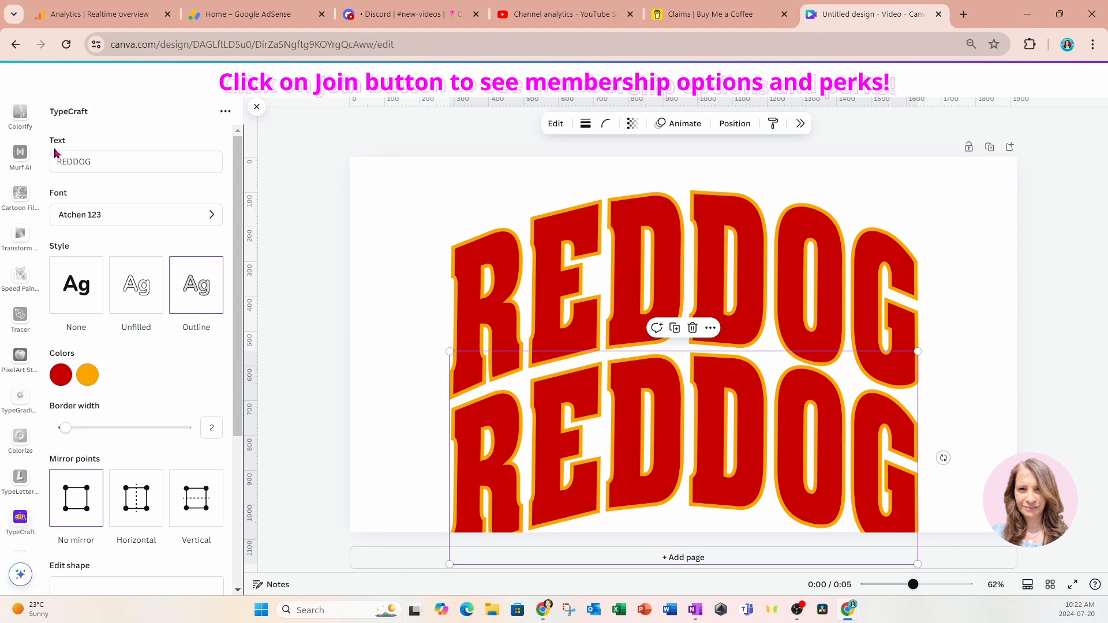
pyautogui.doubleClick(105, 160)
pyautogui.write('ER')
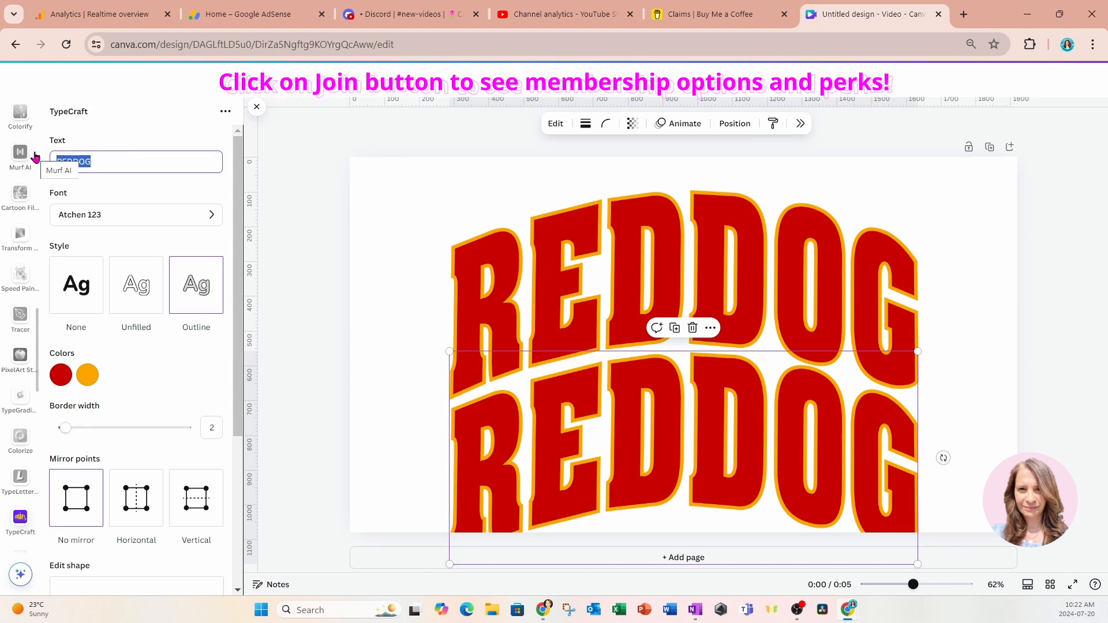
pyautogui.write('A')
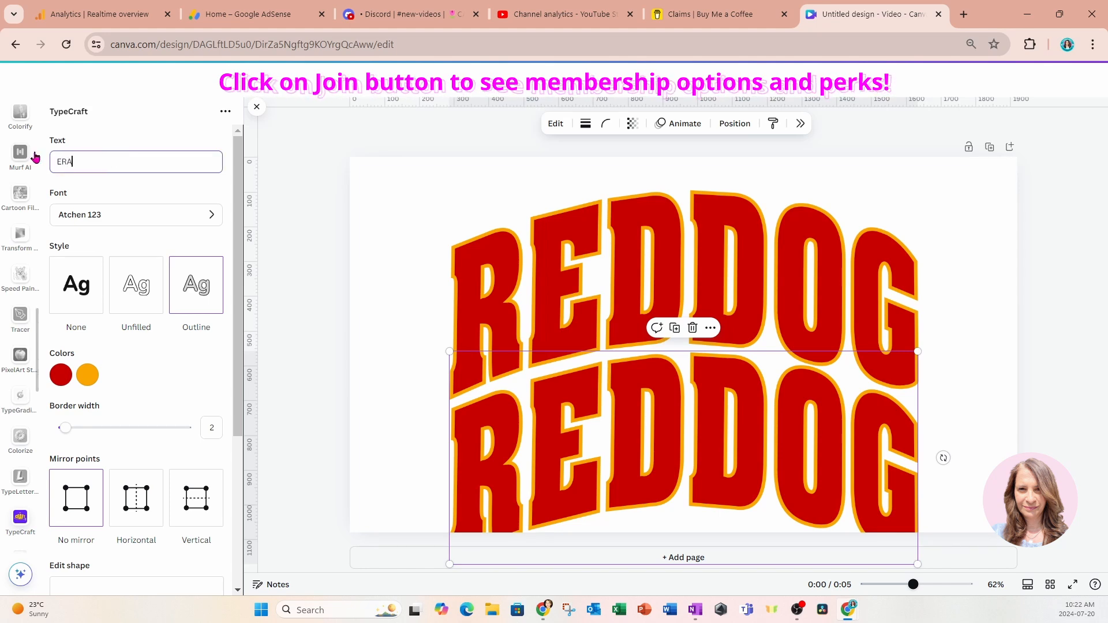
pyautogui.scroll(-2, 178, 379)
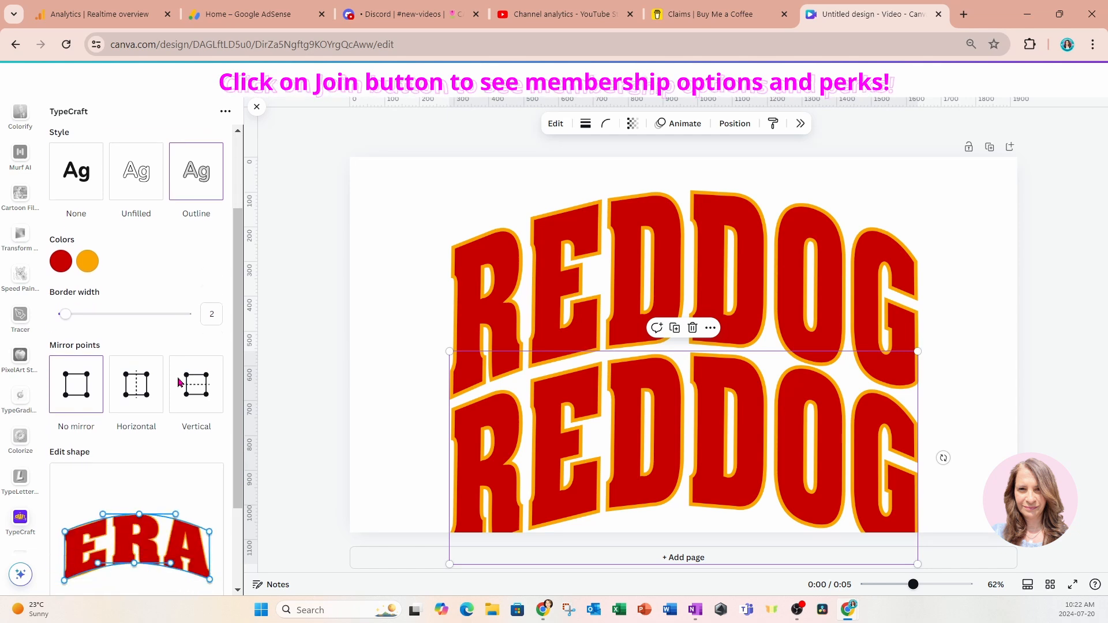
pyautogui.scroll(-2, 178, 379)
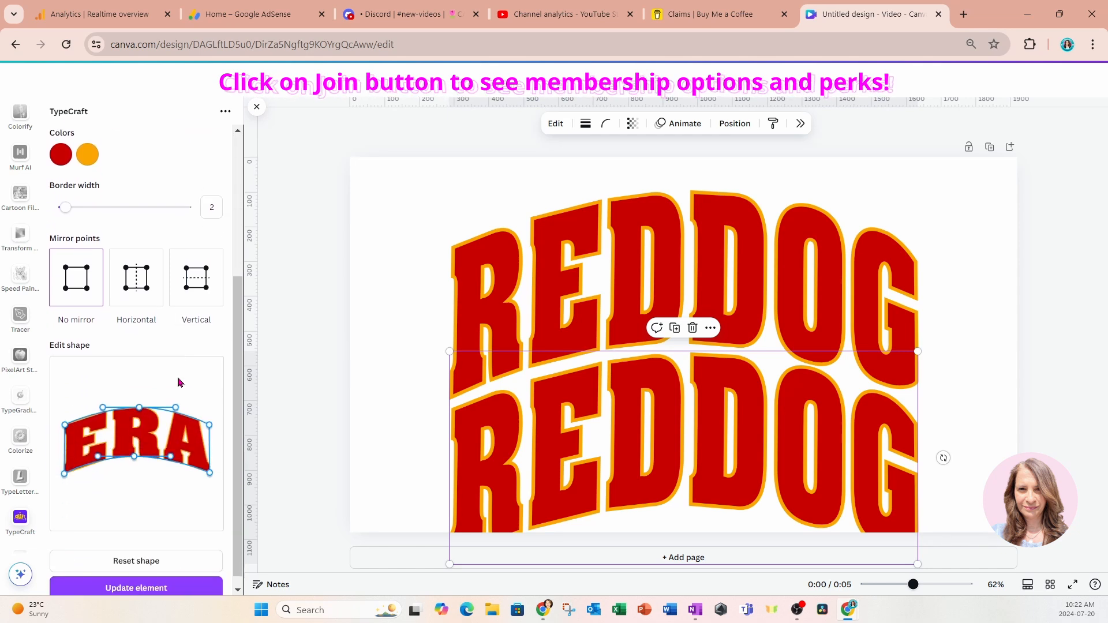
pyautogui.click(149, 577)
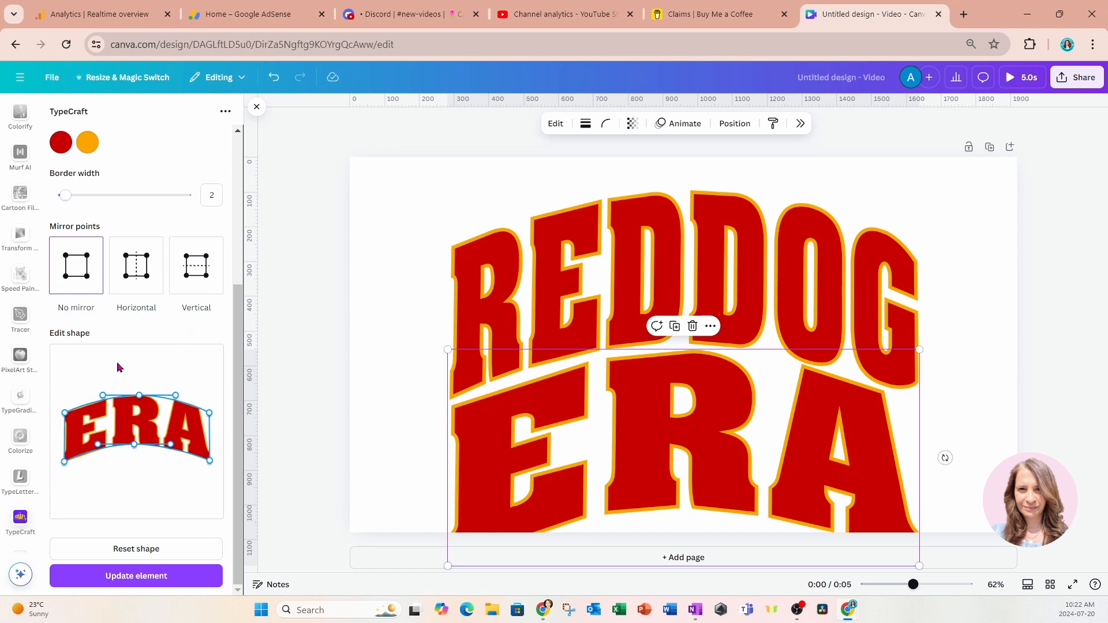
# Narrow the ERA shape by pulling both ends inward with vertical mirroring, and update the element.
pyautogui.click(197, 275)
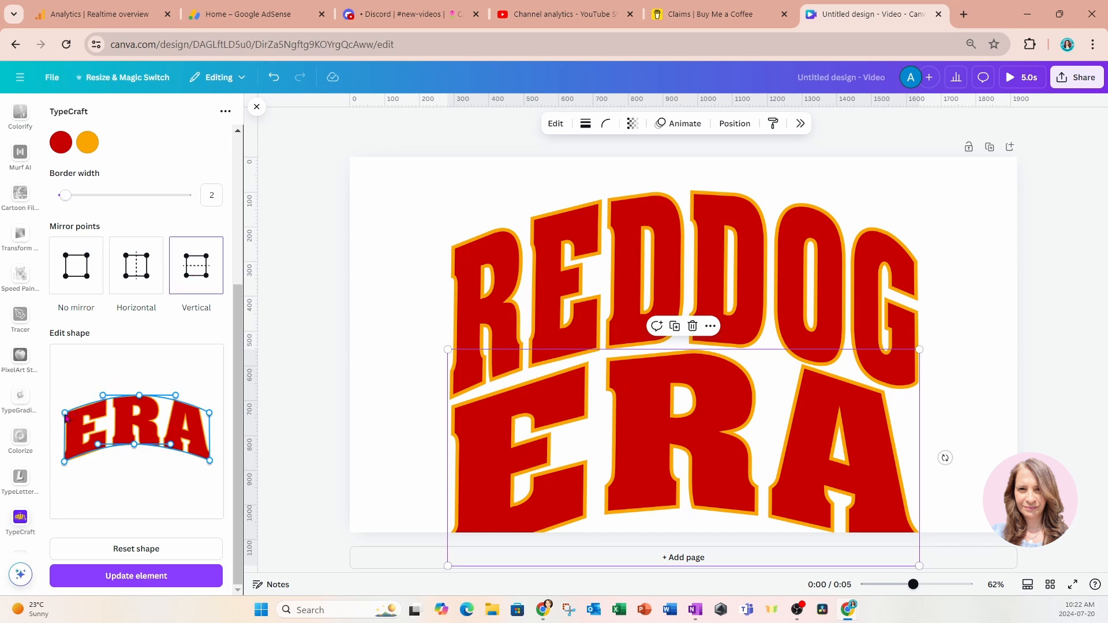
pyautogui.moveTo(65, 417); pyautogui.dragTo(81, 412)
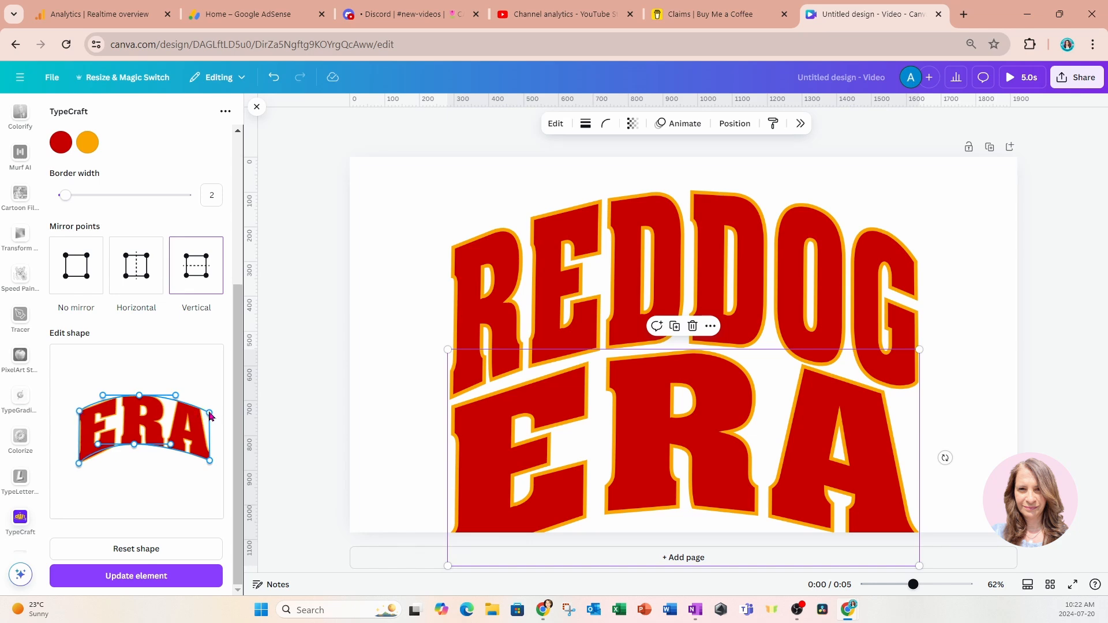
pyautogui.moveTo(210, 417); pyautogui.dragTo(189, 413)
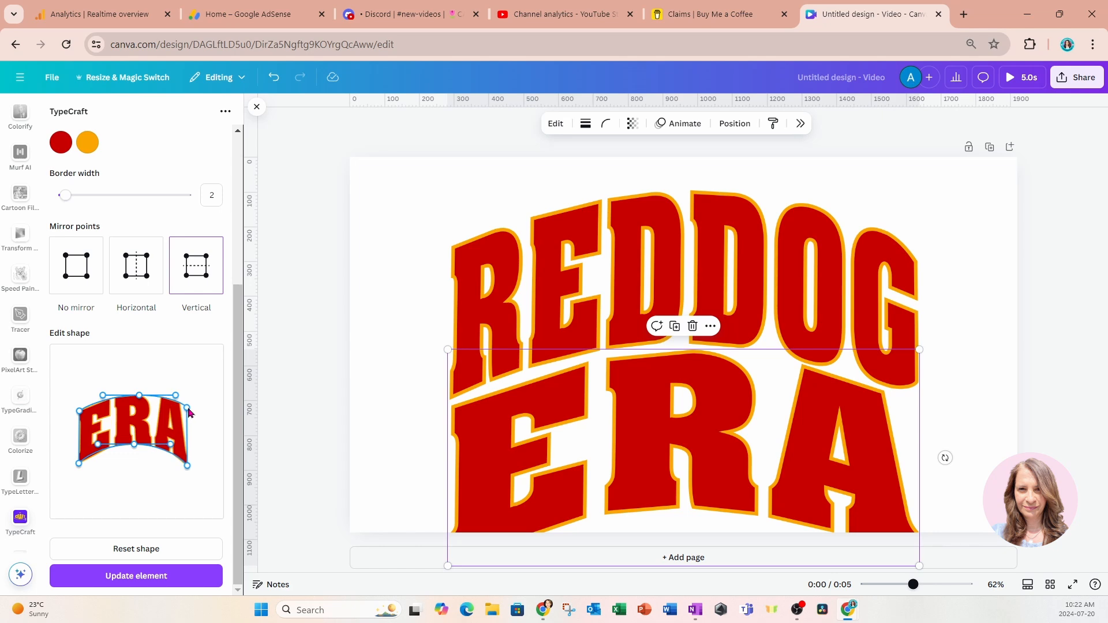
pyautogui.moveTo(190, 414); pyautogui.dragTo(191, 413)
pyautogui.click(118, 579)
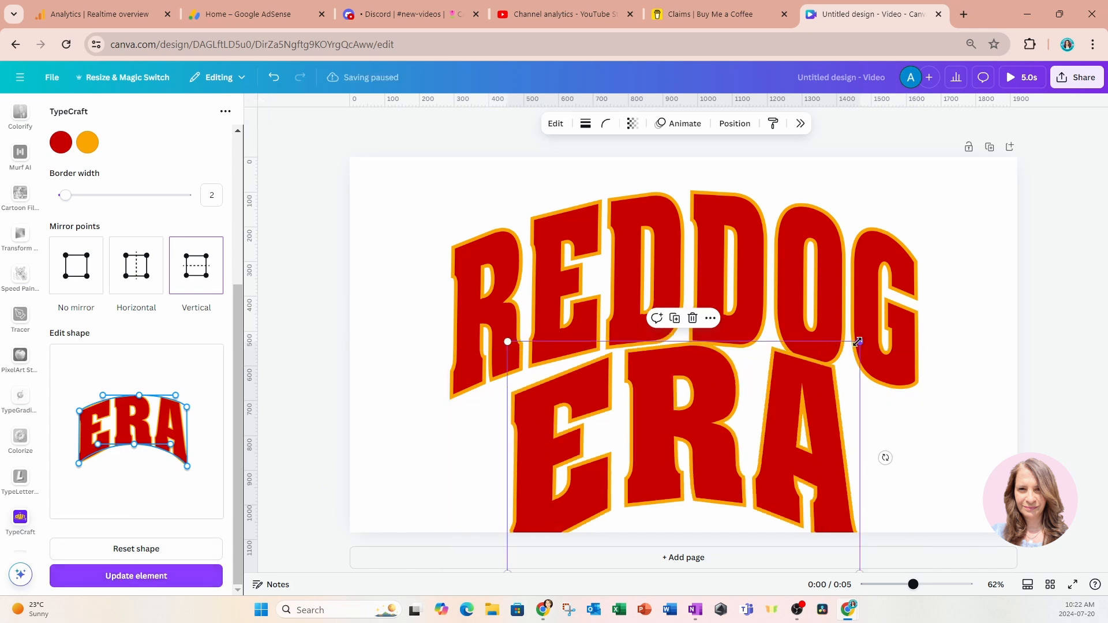
# Shrink the ERA lettering to about half the width of REDDOG and center it beneath that word.
pyautogui.moveTo(859, 341); pyautogui.dragTo(744, 416)
pyautogui.moveTo(609, 496); pyautogui.dragTo(666, 432)
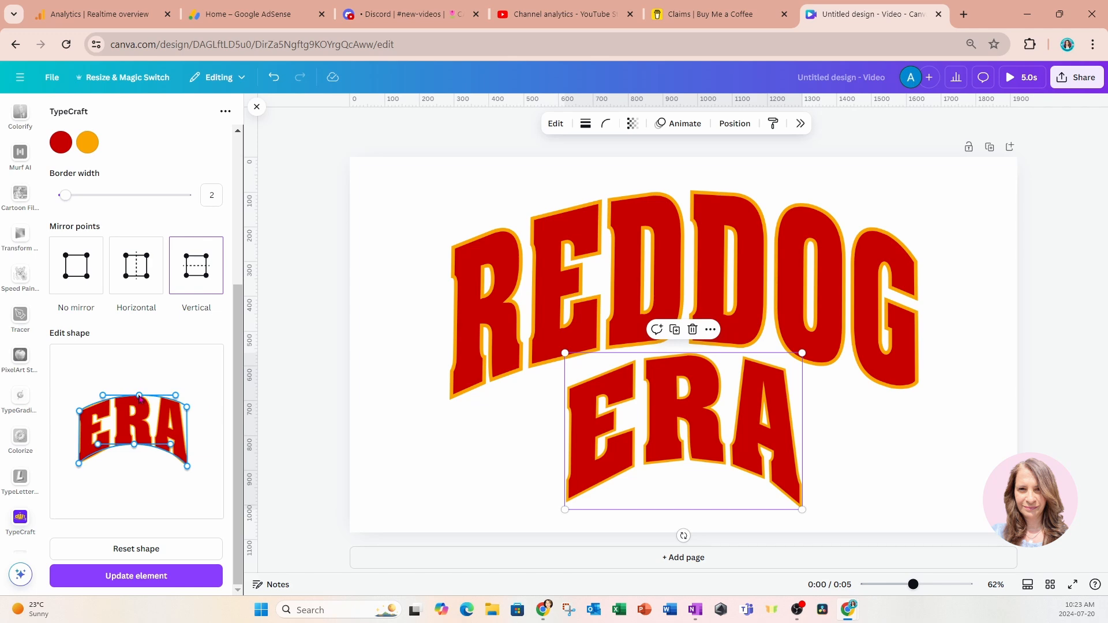
# Reduce the height of the ERA shape by lowering its top middle point and raising its bottom corners, update it, and move it up against REDDOG.
pyautogui.click(141, 271)
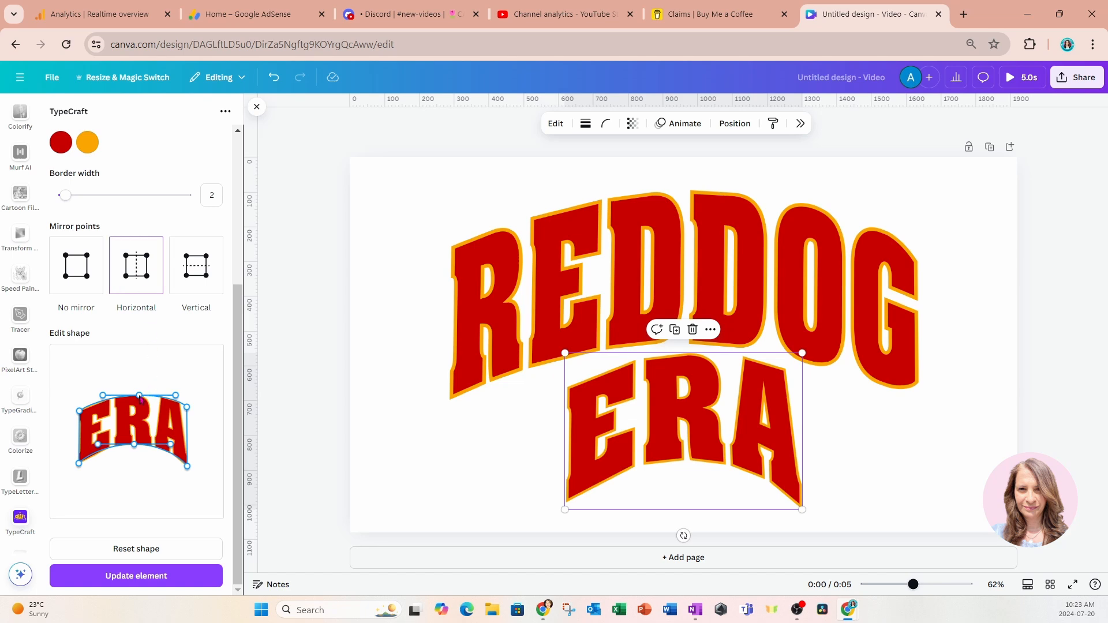
pyautogui.moveTo(140, 400); pyautogui.dragTo(143, 407)
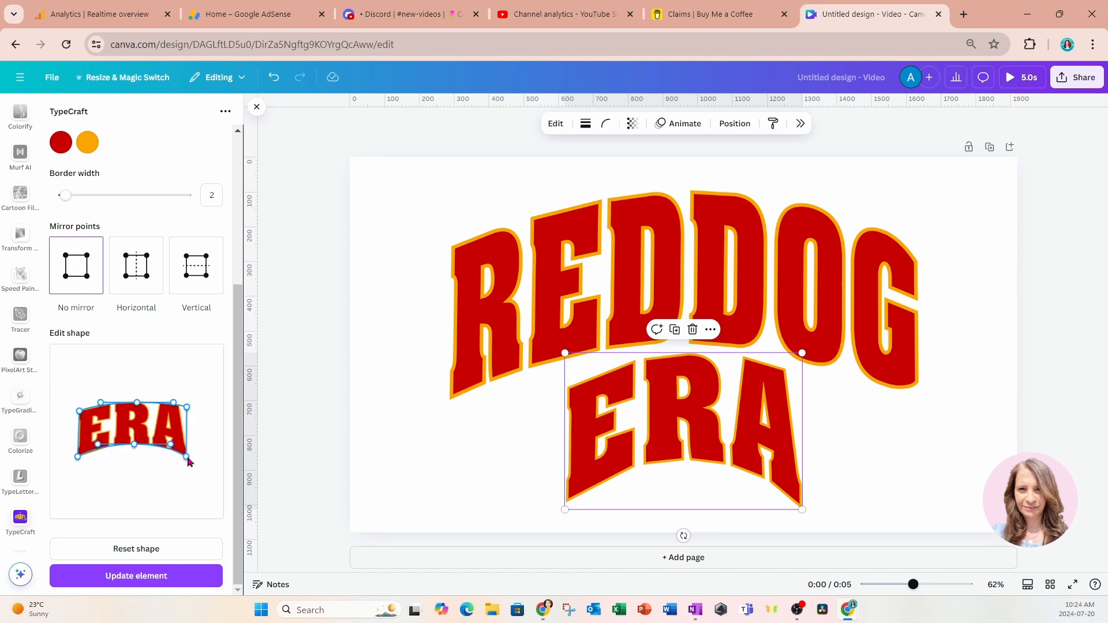
pyautogui.click(161, 577)
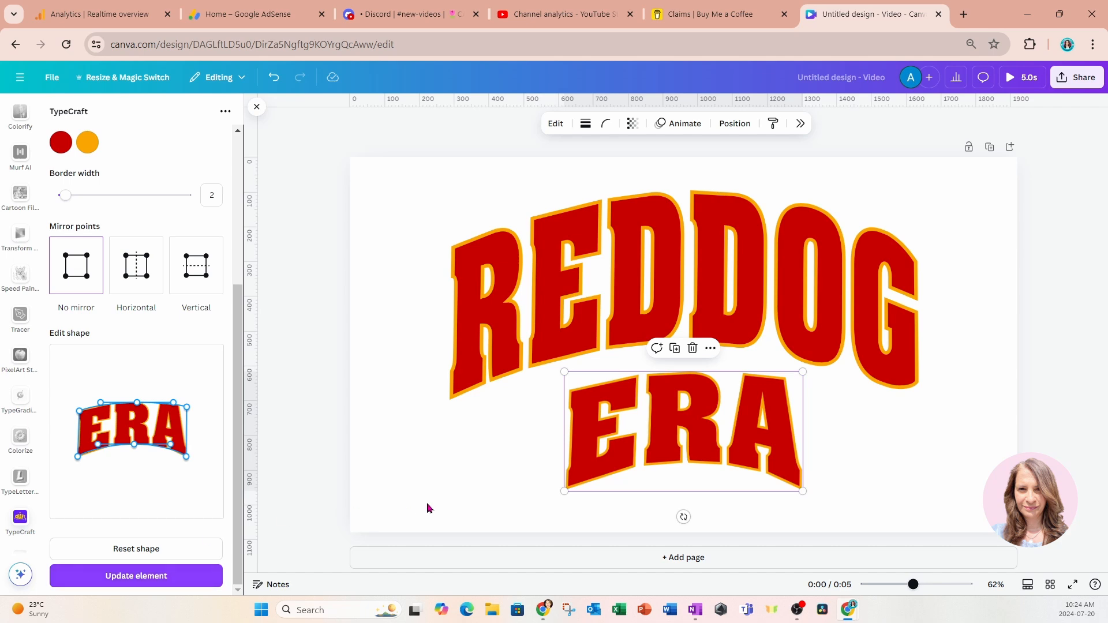
pyautogui.moveTo(614, 465); pyautogui.dragTo(618, 439)
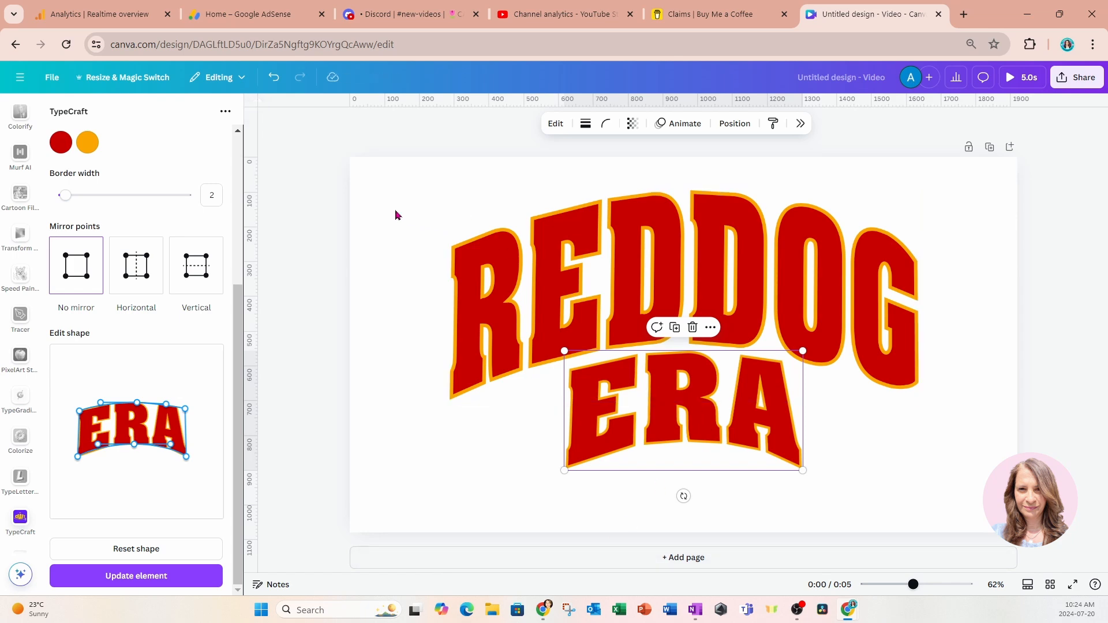
# Scale down the REDDOG and ERA lettering together and move both to the upper middle of the page.
pyautogui.moveTo(395, 215); pyautogui.dragTo(760, 482)
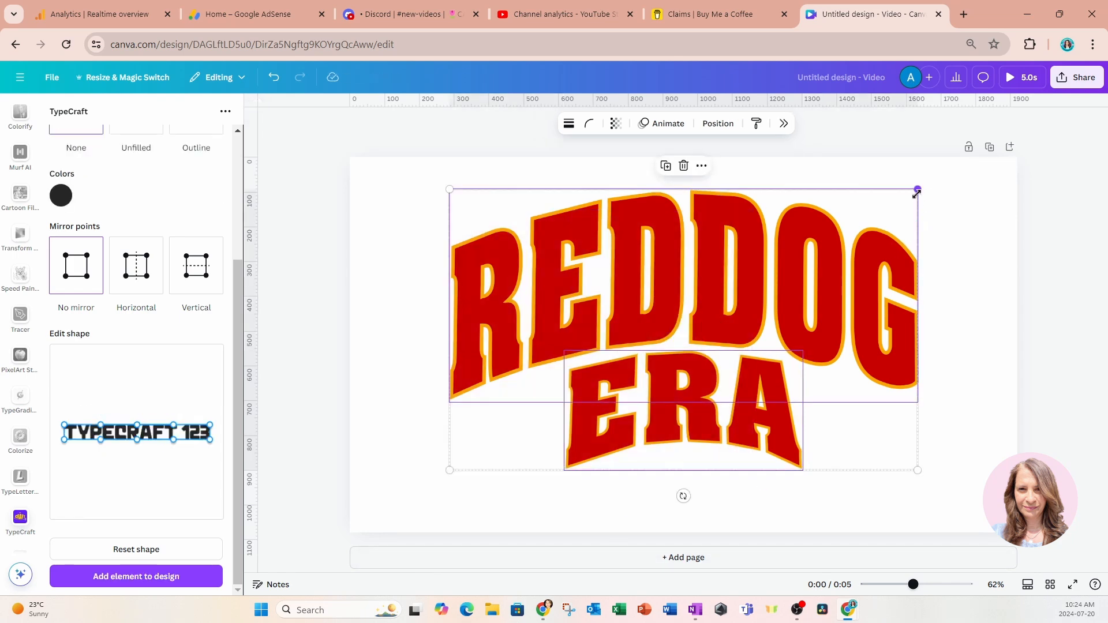
pyautogui.moveTo(917, 189); pyautogui.dragTo(841, 235)
pyautogui.moveTo(637, 452); pyautogui.dragTo(663, 401)
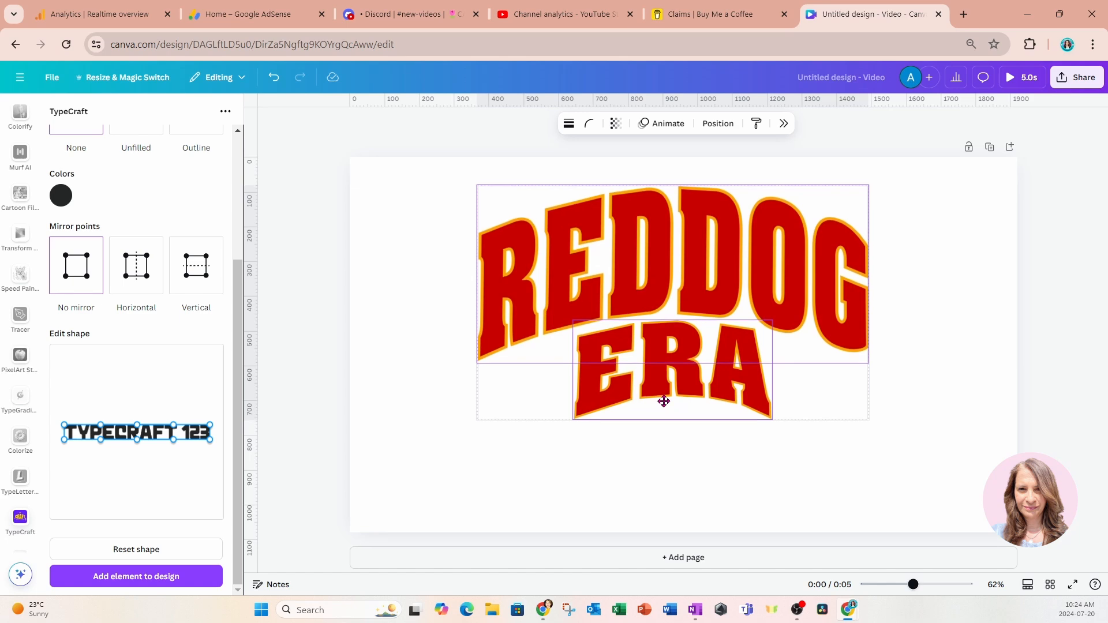
pyautogui.click(477, 486)
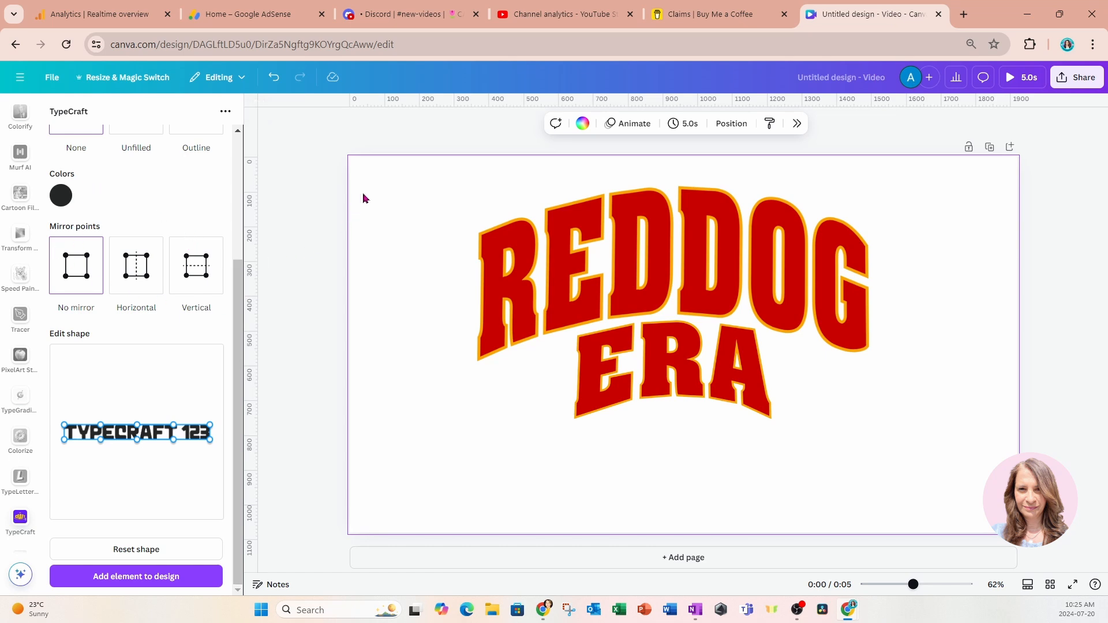
# Search the elements library for LINES and add the plain solid line to the page.
pyautogui.click(254, 112)
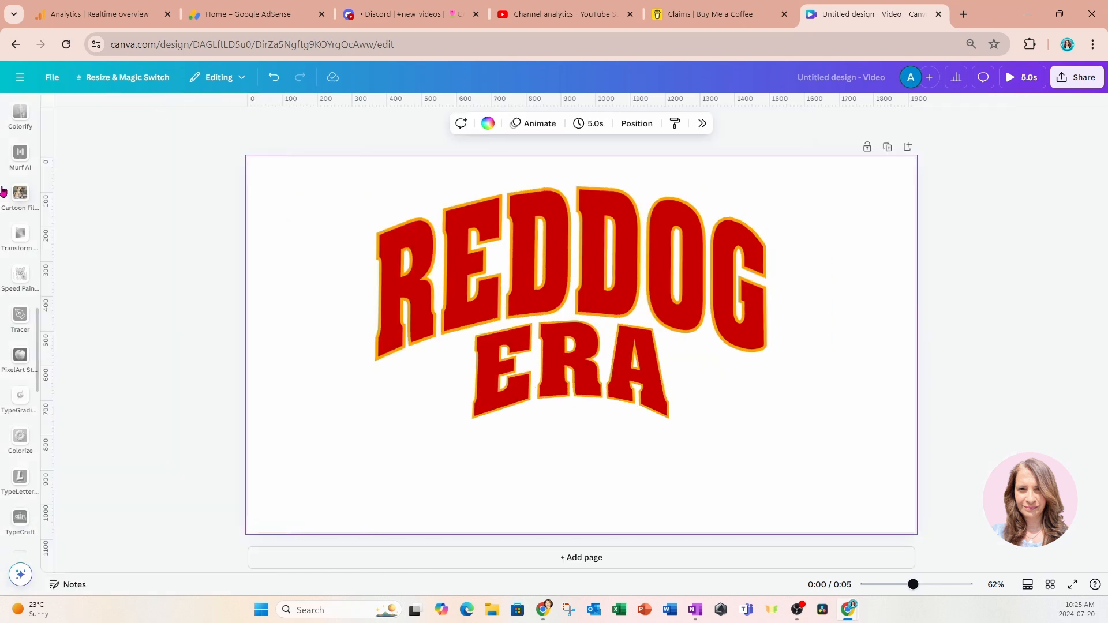
pyautogui.scroll(18, 3, 192)
pyautogui.moveTo(4, 196)
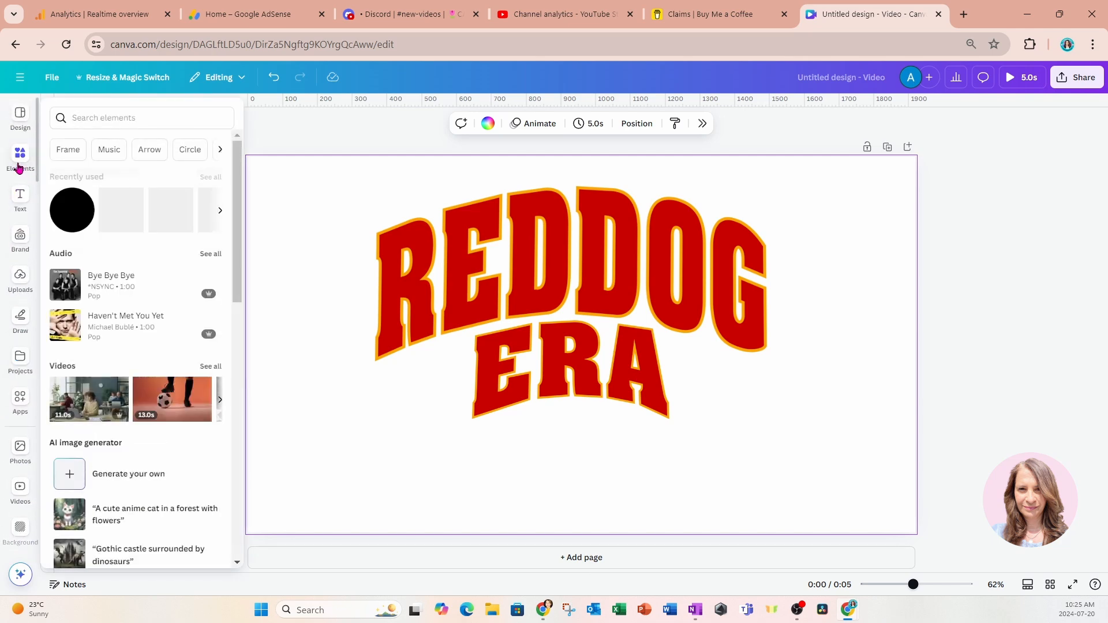
pyautogui.click(19, 167)
pyautogui.click(69, 112)
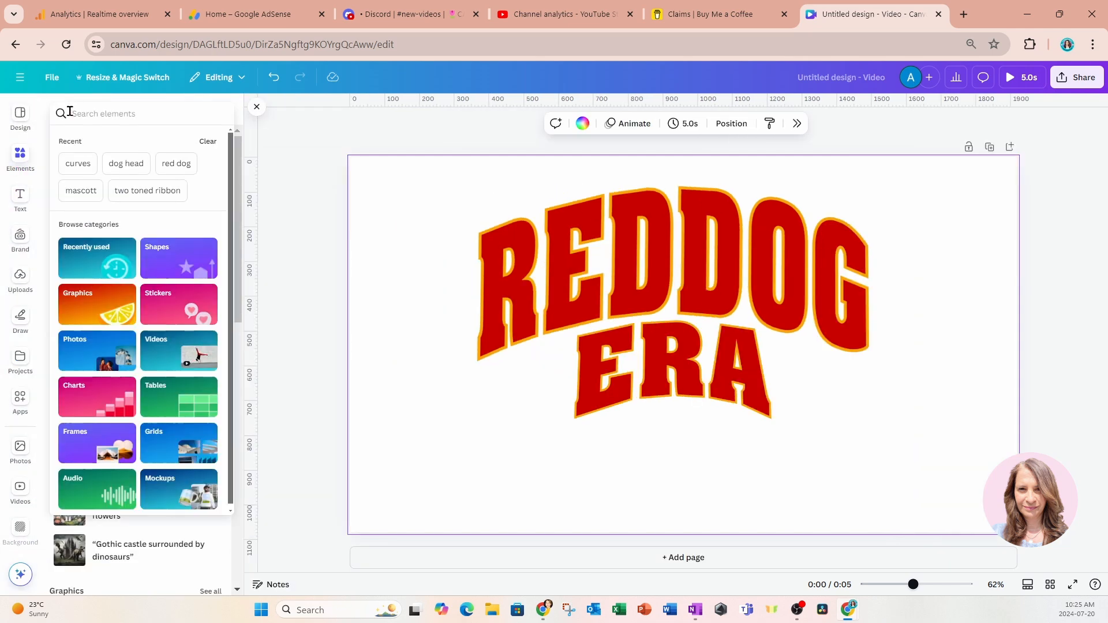
pyautogui.write('LINE')
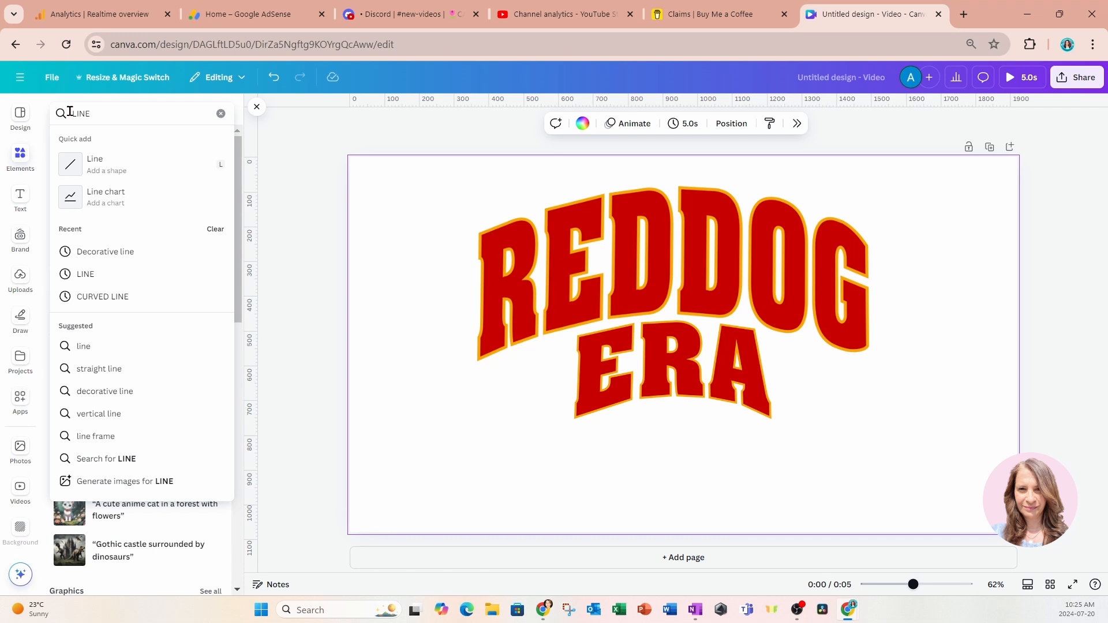
pyautogui.write('S')
pyautogui.press('Return')
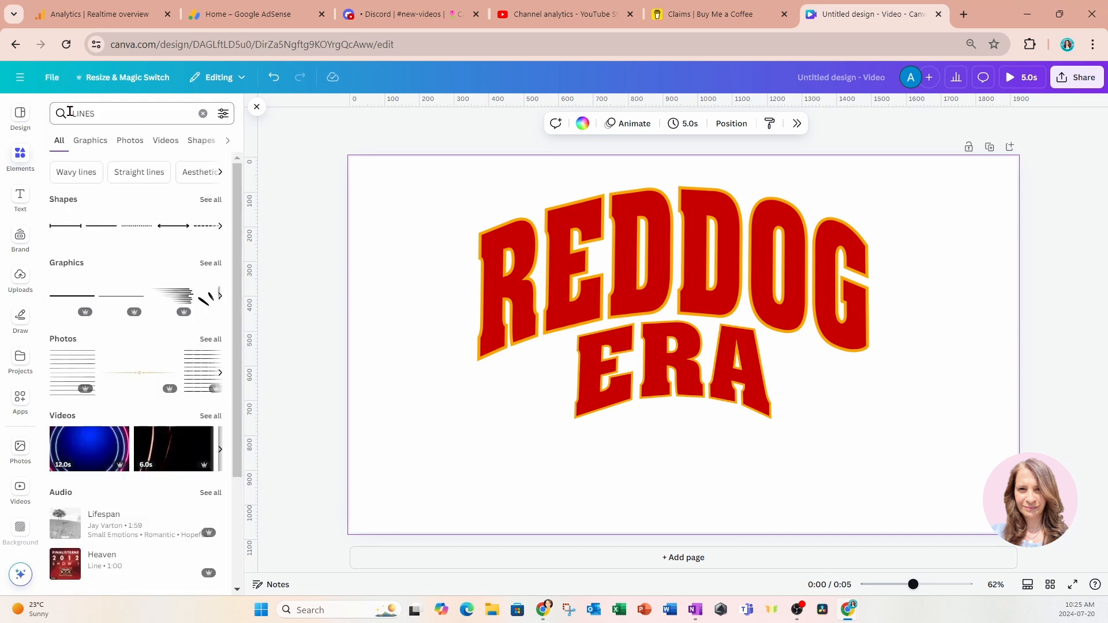
pyautogui.click(95, 233)
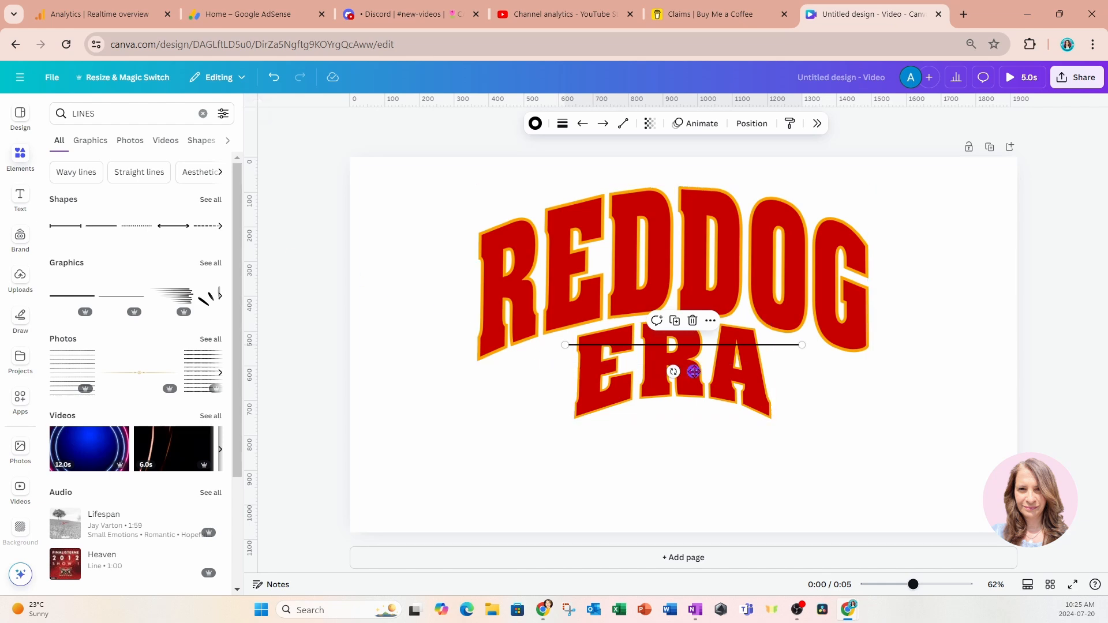
pyautogui.moveTo(693, 372); pyautogui.dragTo(693, 372)
# Color the line with the red from the lettering's photo colors and place its layer between ERA and REDDOG.
pyautogui.click(535, 123)
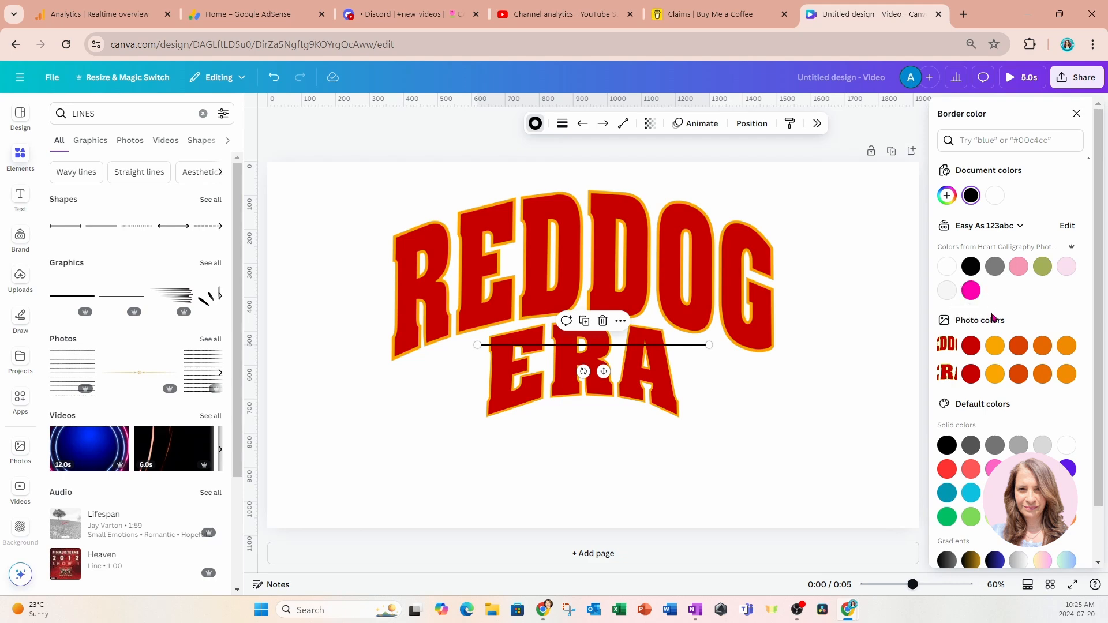
pyautogui.click(969, 346)
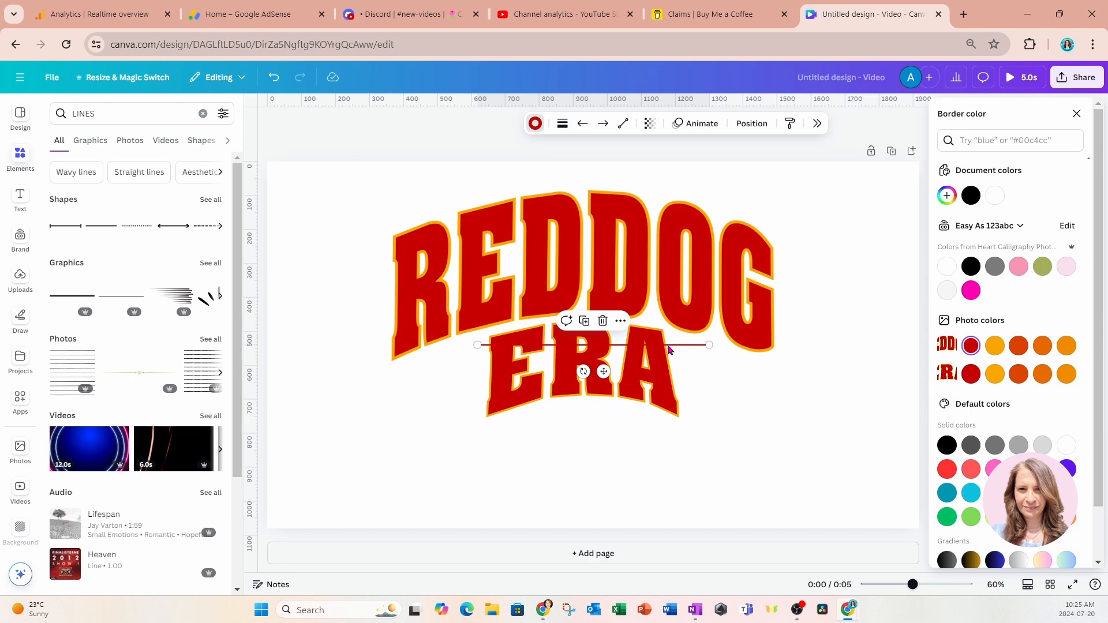
pyautogui.click(752, 124)
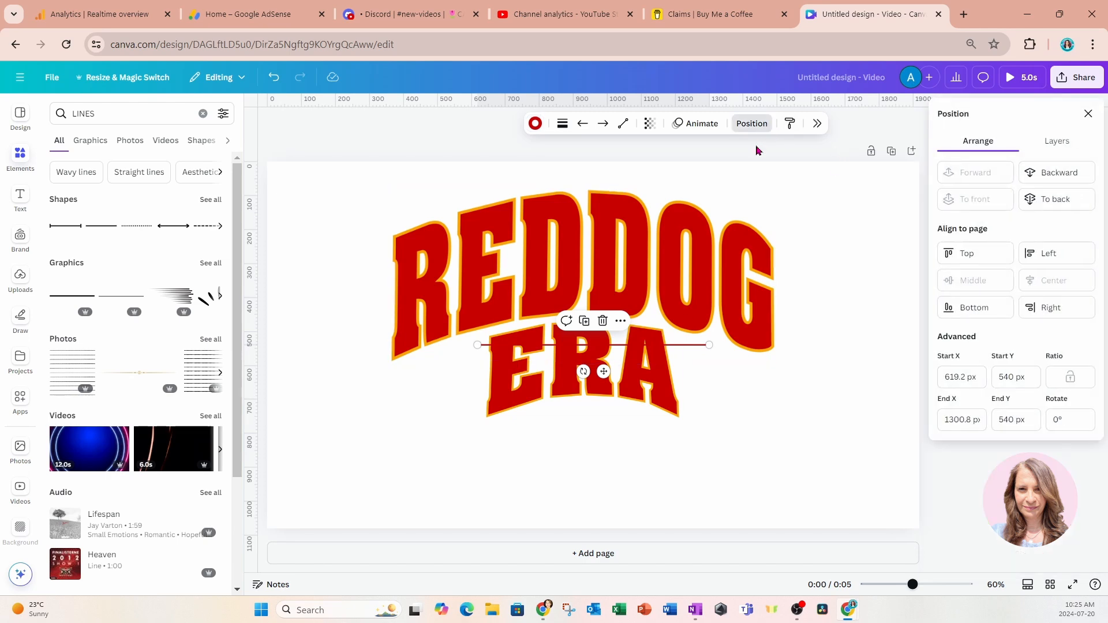
pyautogui.click(1057, 141)
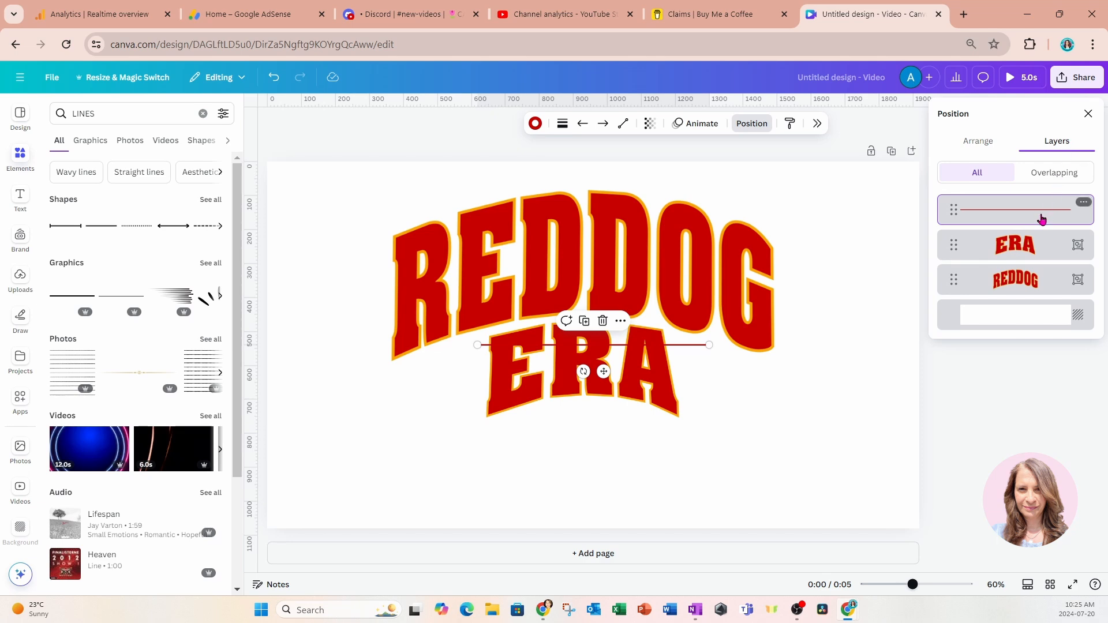
pyautogui.moveTo(1038, 214); pyautogui.dragTo(1038, 259)
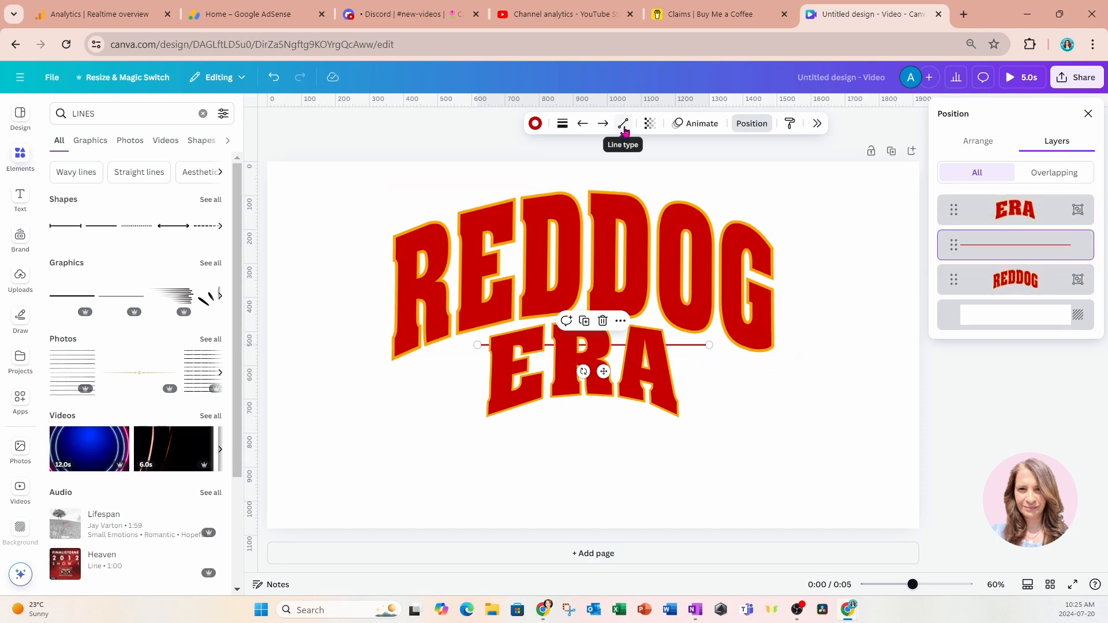
pyautogui.click(1088, 114)
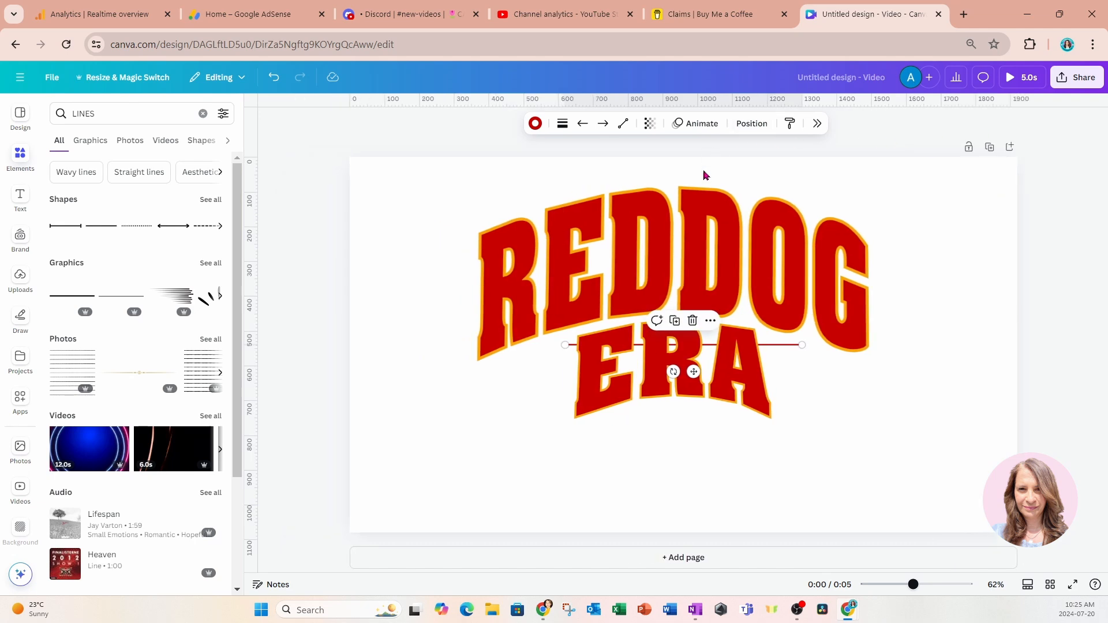
# Change the line type to Curved, extend both ends down below REDDOG's outer edges, and raise its middle to follow the arch.
pyautogui.click(624, 124)
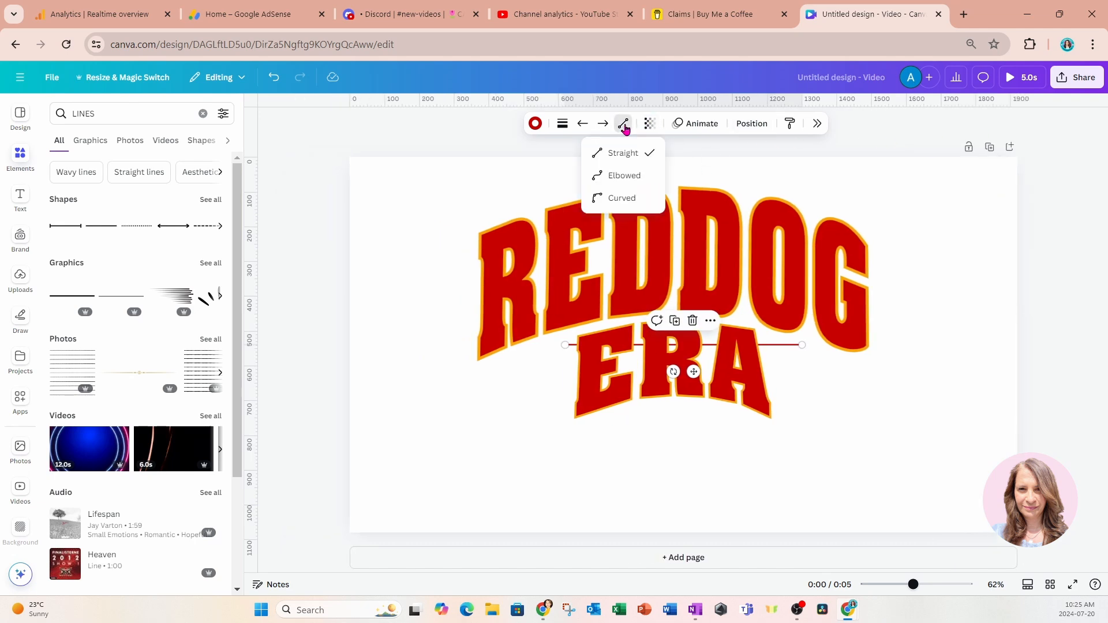
pyautogui.click(621, 198)
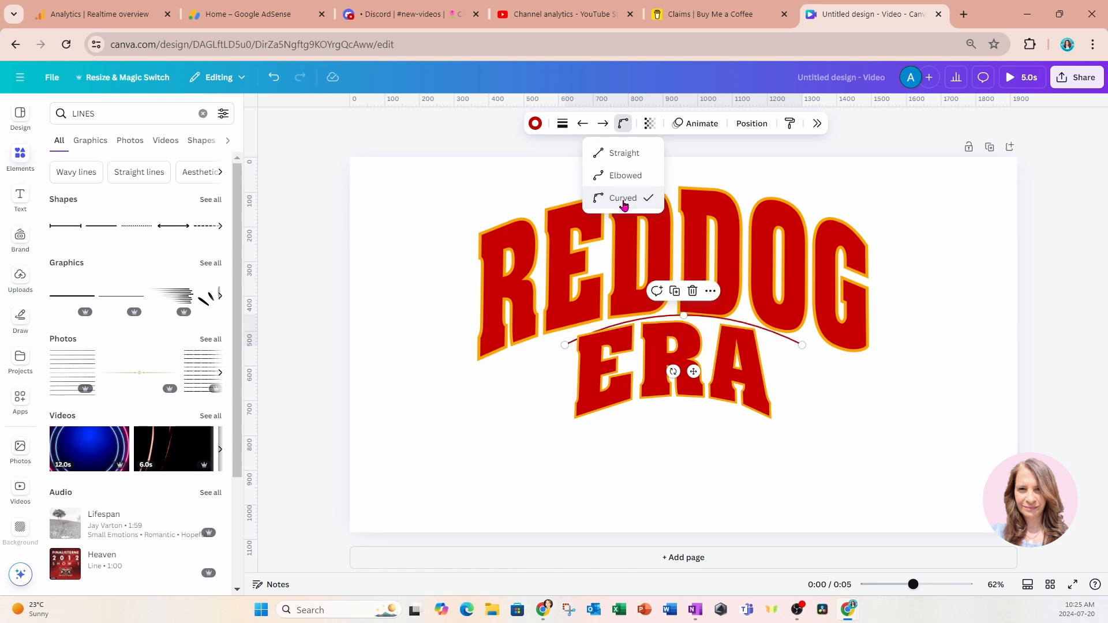
pyautogui.moveTo(802, 345); pyautogui.dragTo(860, 371)
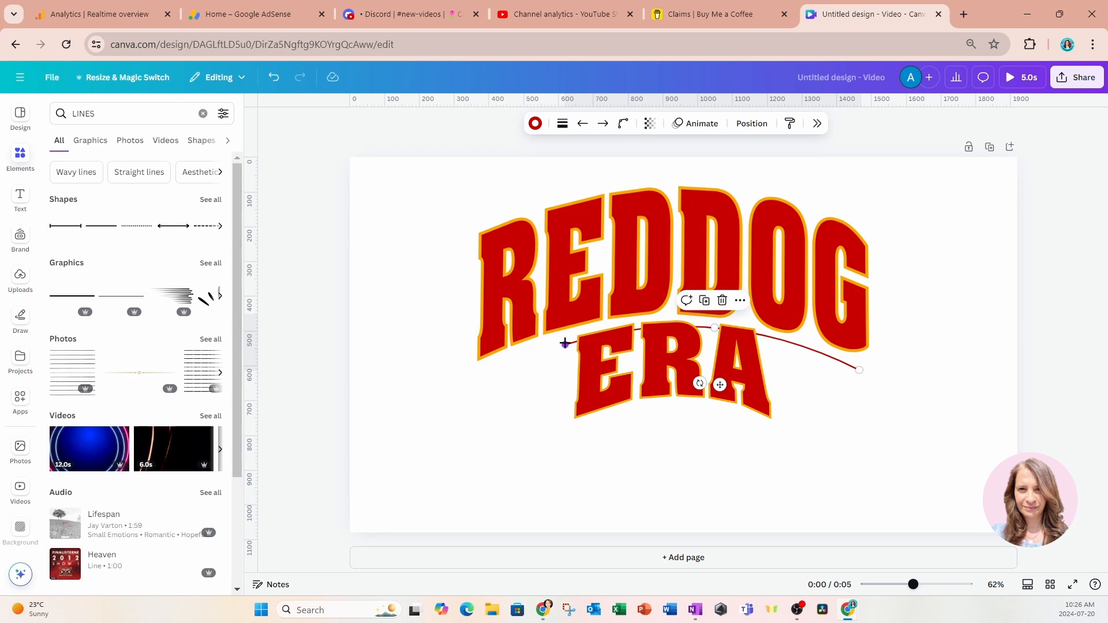
pyautogui.moveTo(565, 344); pyautogui.dragTo(483, 375)
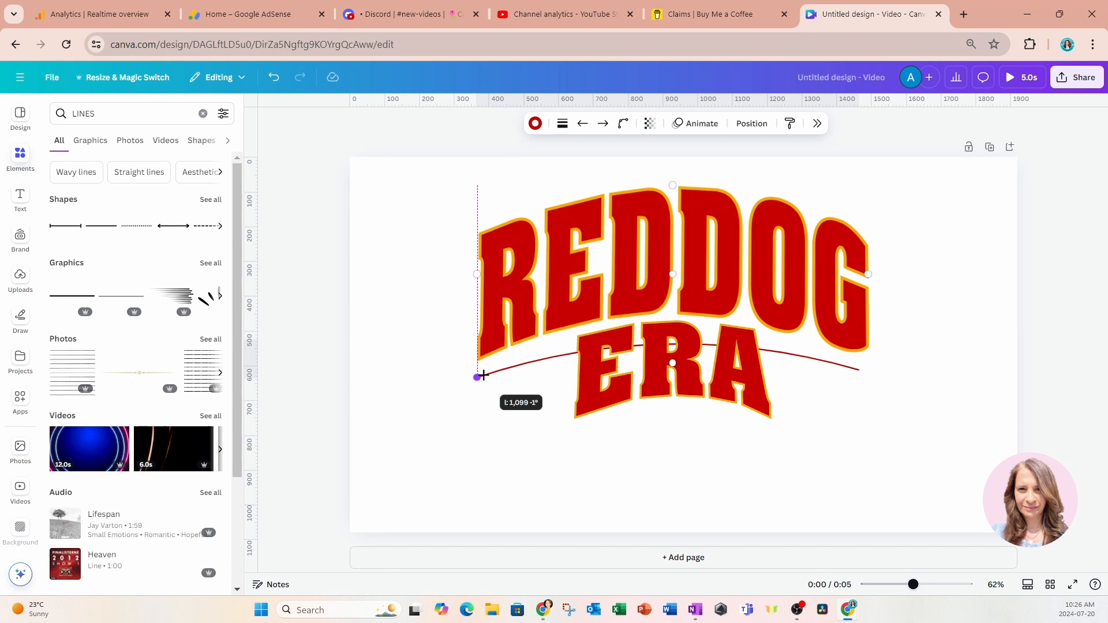
pyautogui.moveTo(483, 375); pyautogui.dragTo(484, 376)
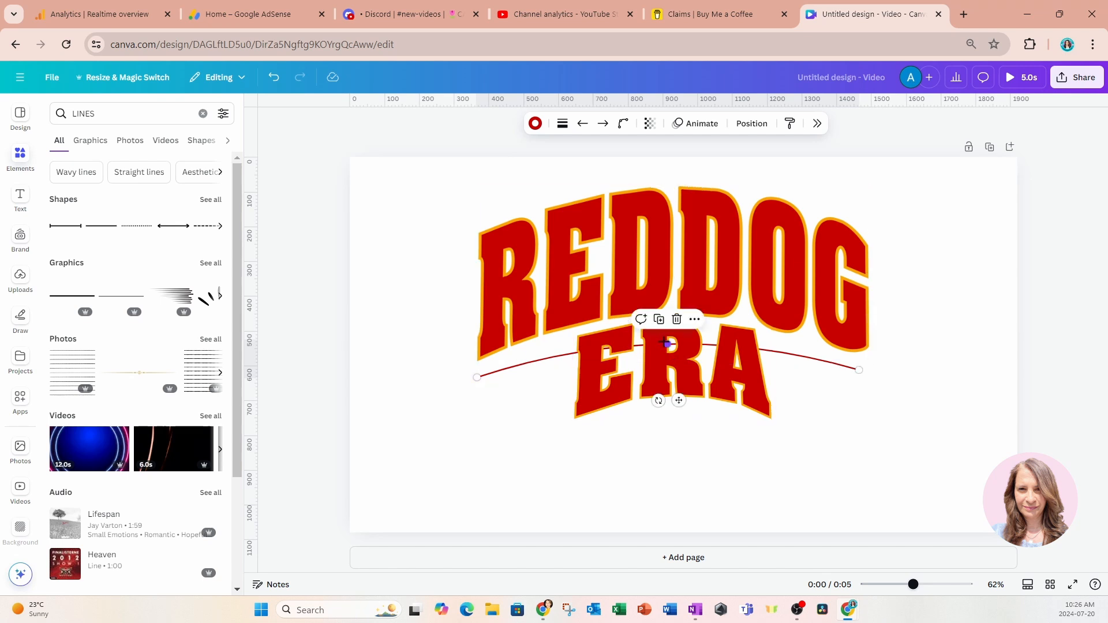
pyautogui.moveTo(666, 343); pyautogui.dragTo(673, 321)
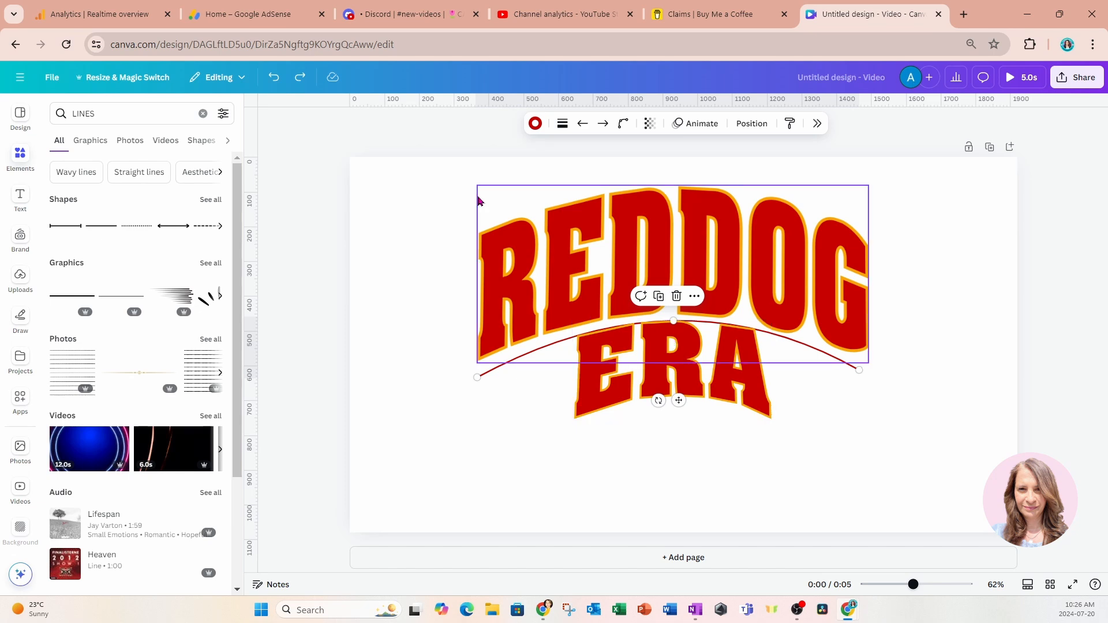
# Add custom page guides with 2 columns and a 1 px gap to mark the vertical center.
pyautogui.click(54, 82)
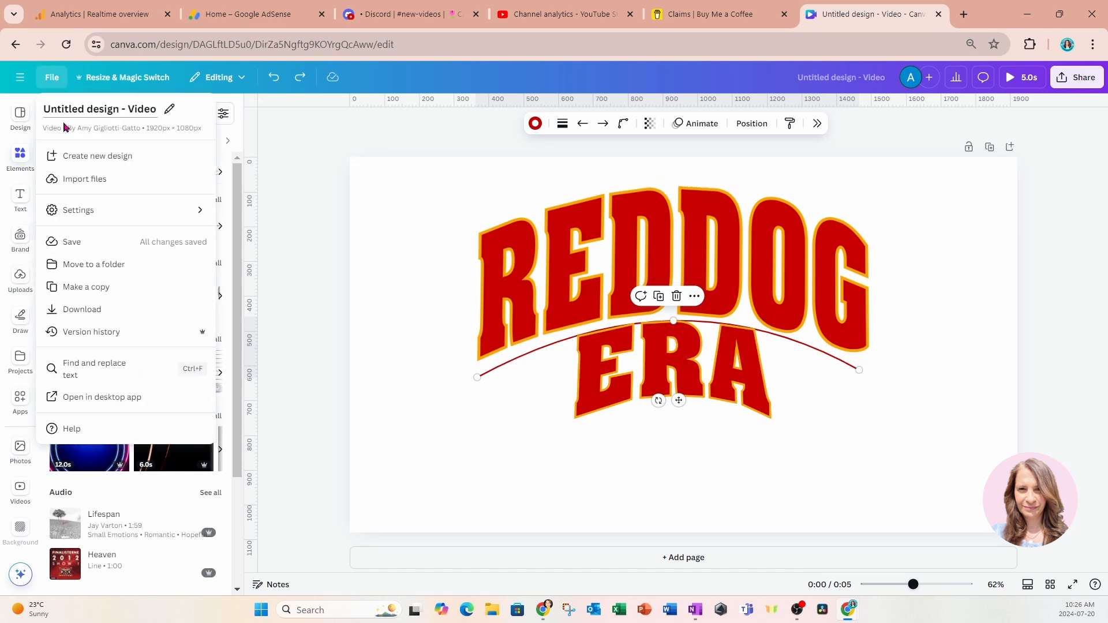
pyautogui.moveTo(74, 210)
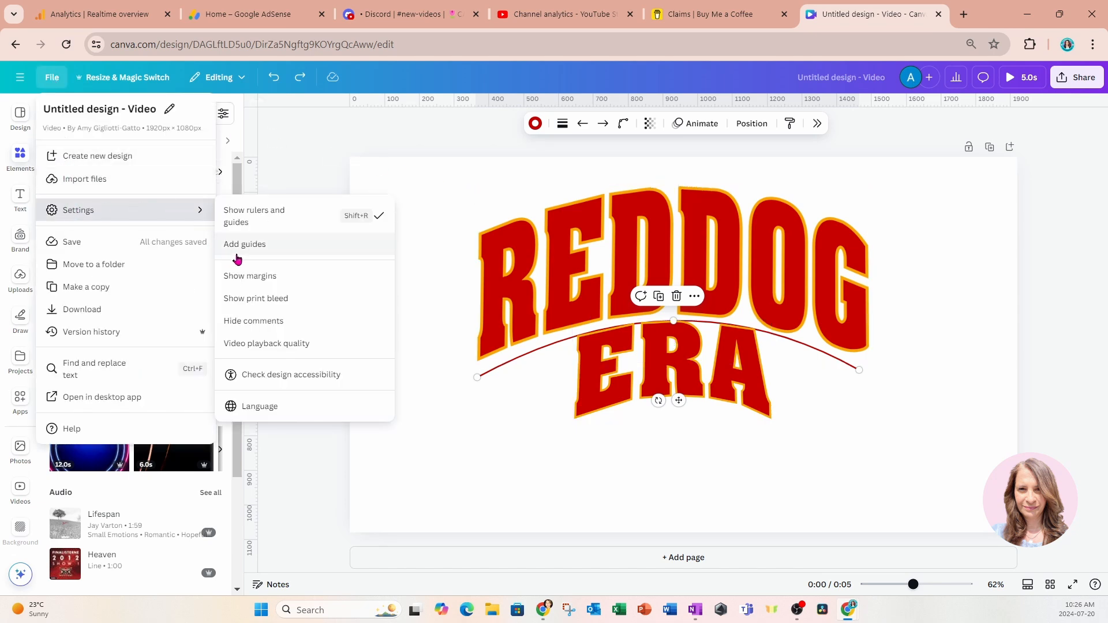
pyautogui.click(258, 249)
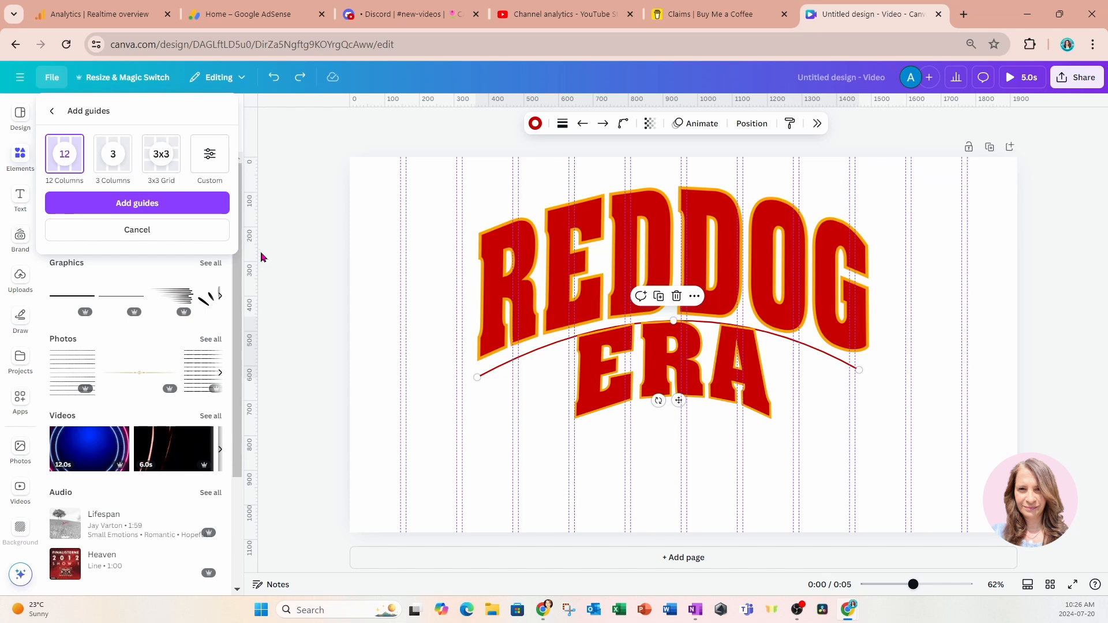
pyautogui.click(210, 157)
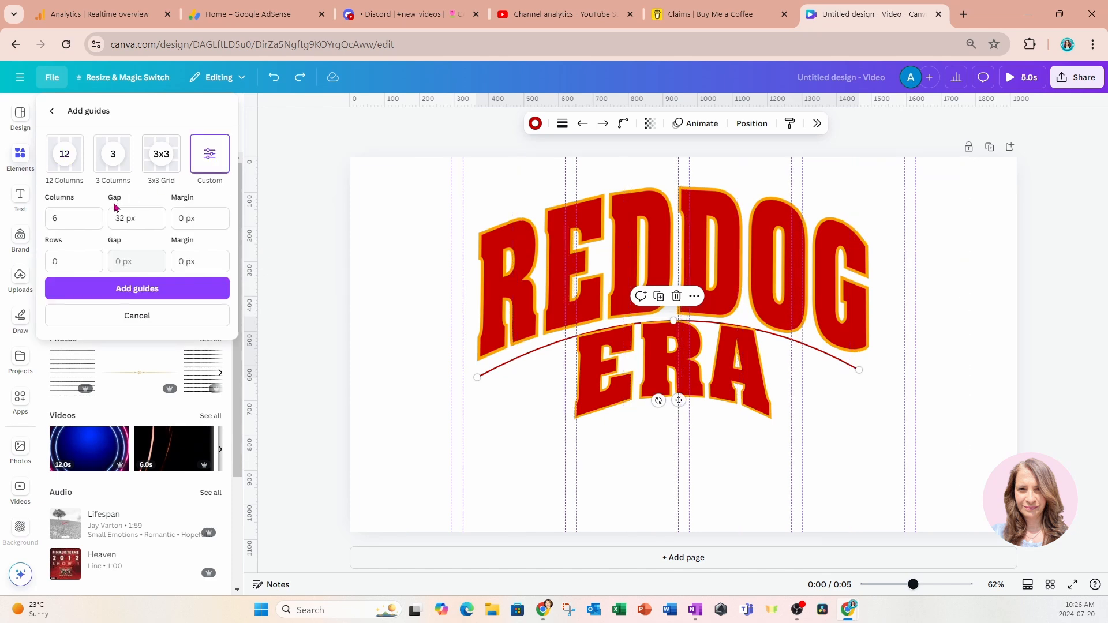
pyautogui.doubleClick(58, 217)
pyautogui.write('2')
pyautogui.click(153, 215)
pyautogui.moveTo(153, 215); pyautogui.dragTo(102, 215)
pyautogui.write('1')
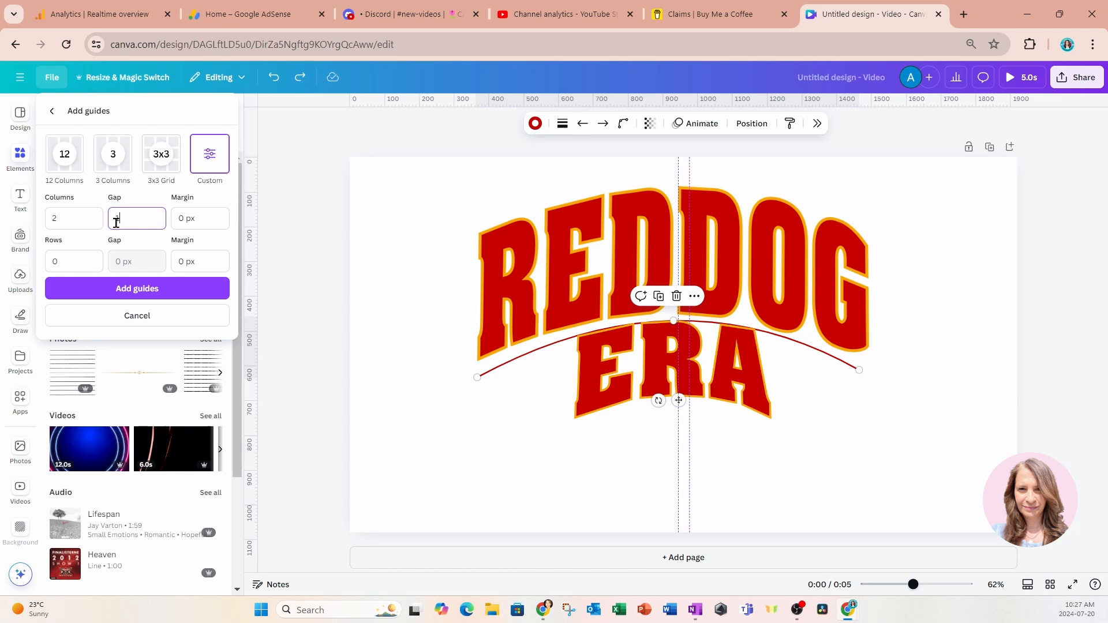
pyautogui.press('Tab')
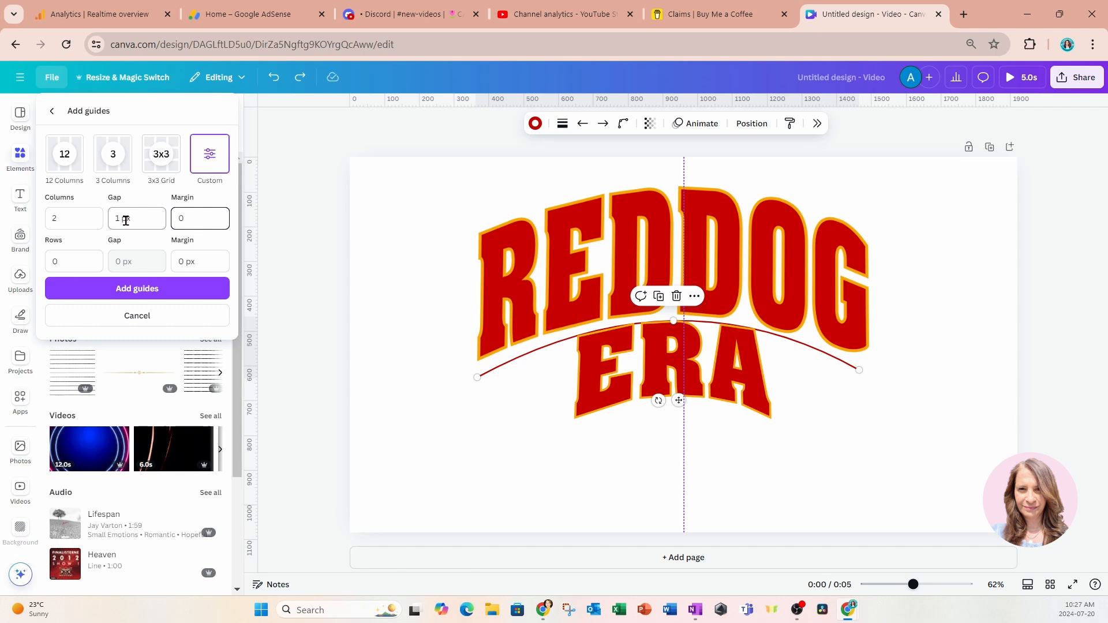
pyautogui.click(177, 293)
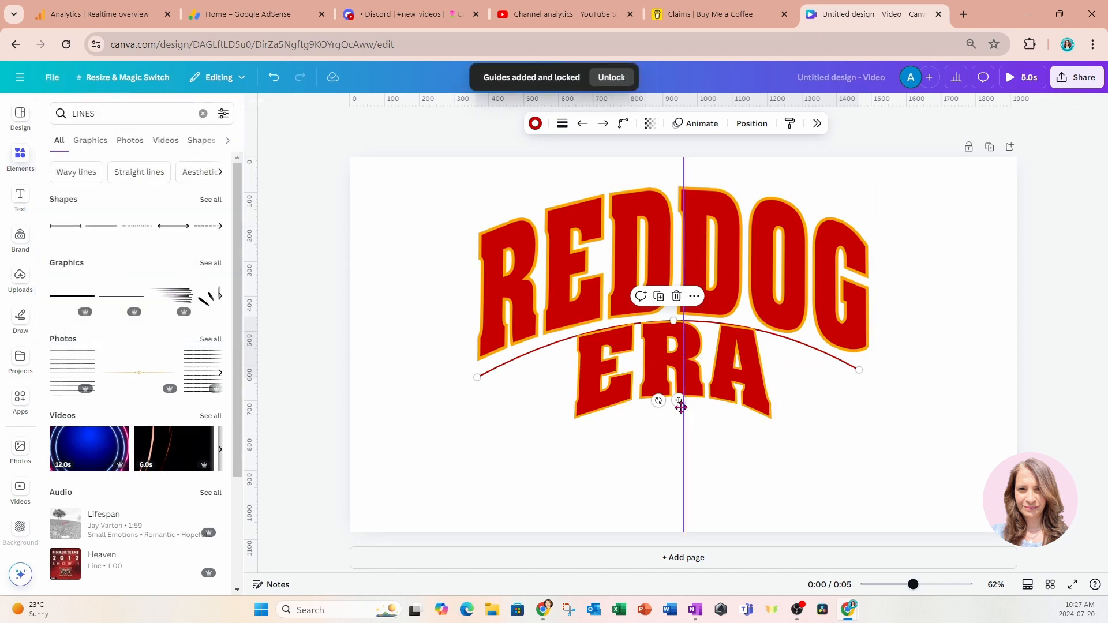
pyautogui.click(686, 176)
pyautogui.rightClick(685, 176)
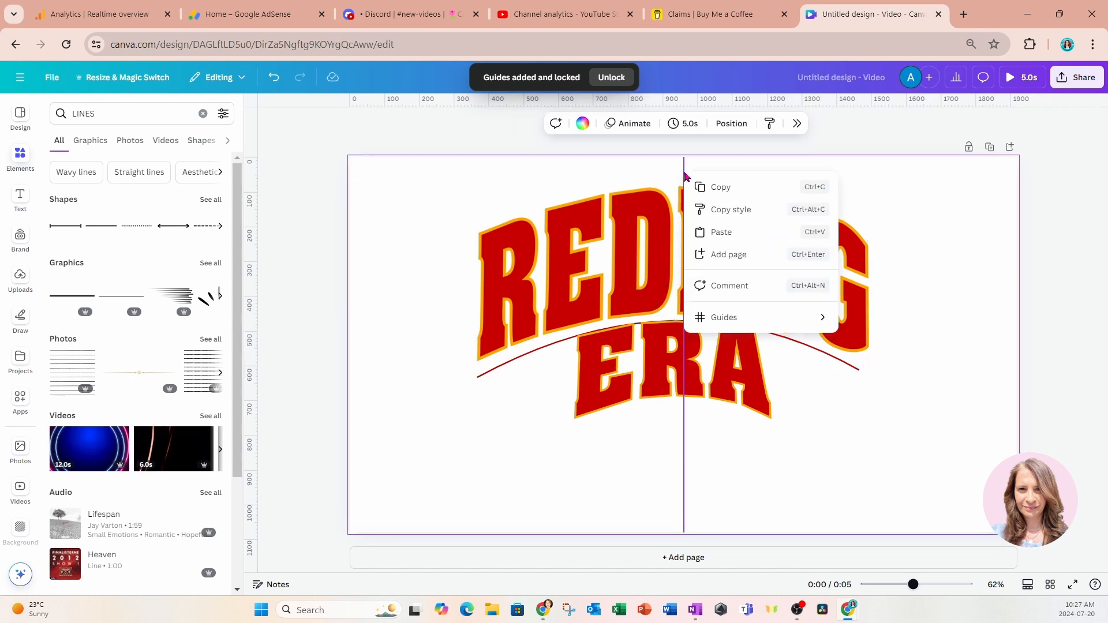
pyautogui.click(686, 465)
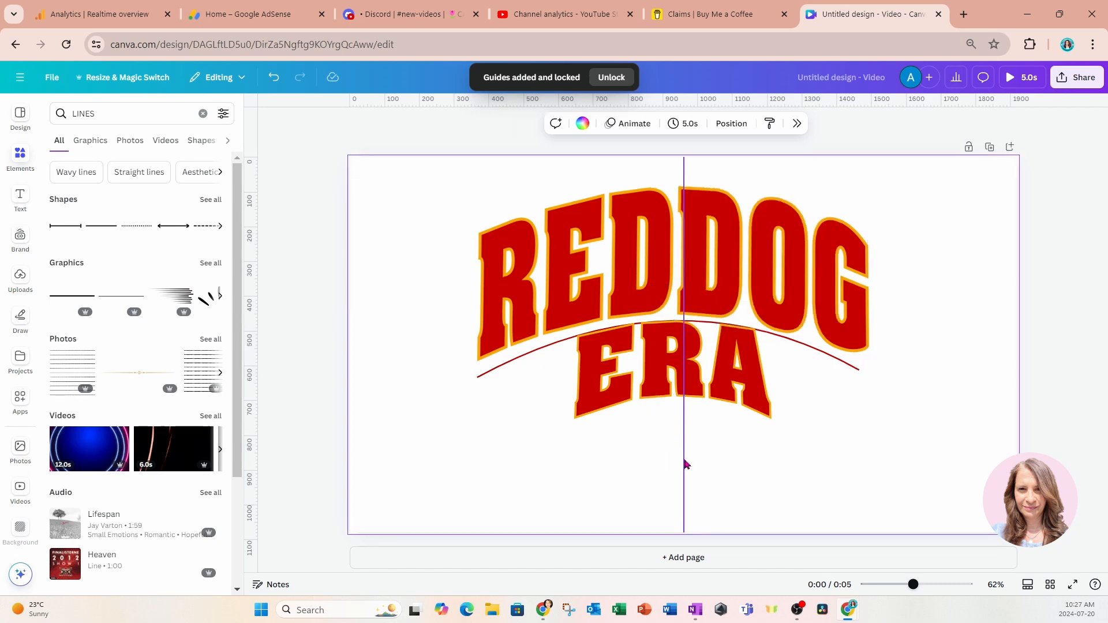
# Center the REDDOG and ERA lettering on the vertical center guide.
pyautogui.click(745, 274)
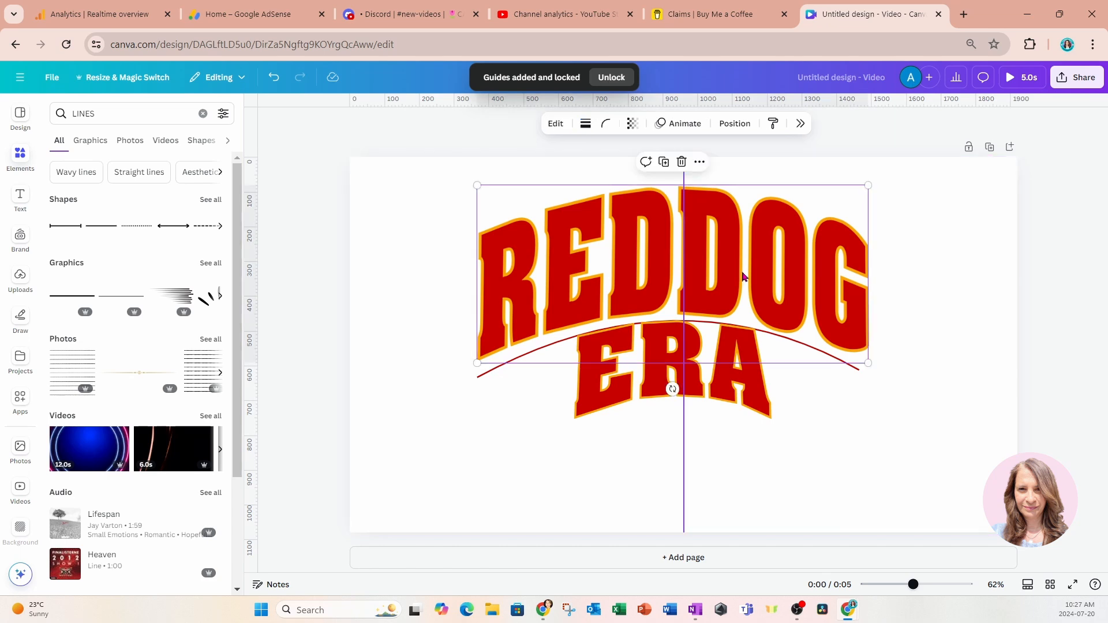
pyautogui.moveTo(746, 271); pyautogui.dragTo(749, 271)
pyautogui.click(606, 370)
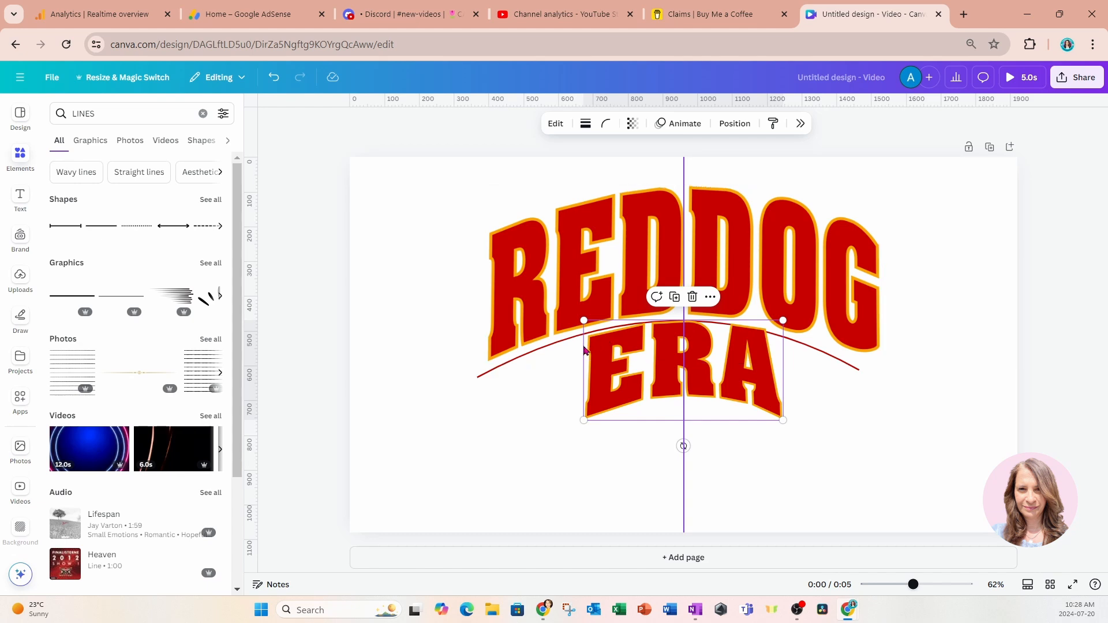
# Align the curved line's peak with the center guide above ERA and extend its right end level with REDDOG's right edge.
pyautogui.click(544, 348)
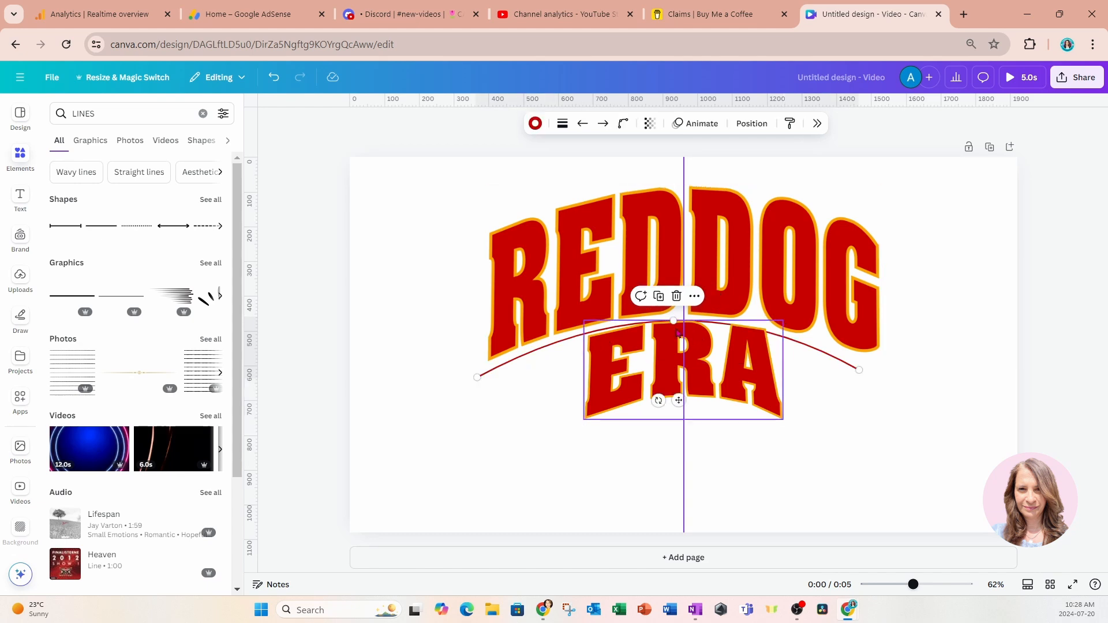
pyautogui.moveTo(674, 320); pyautogui.dragTo(684, 318)
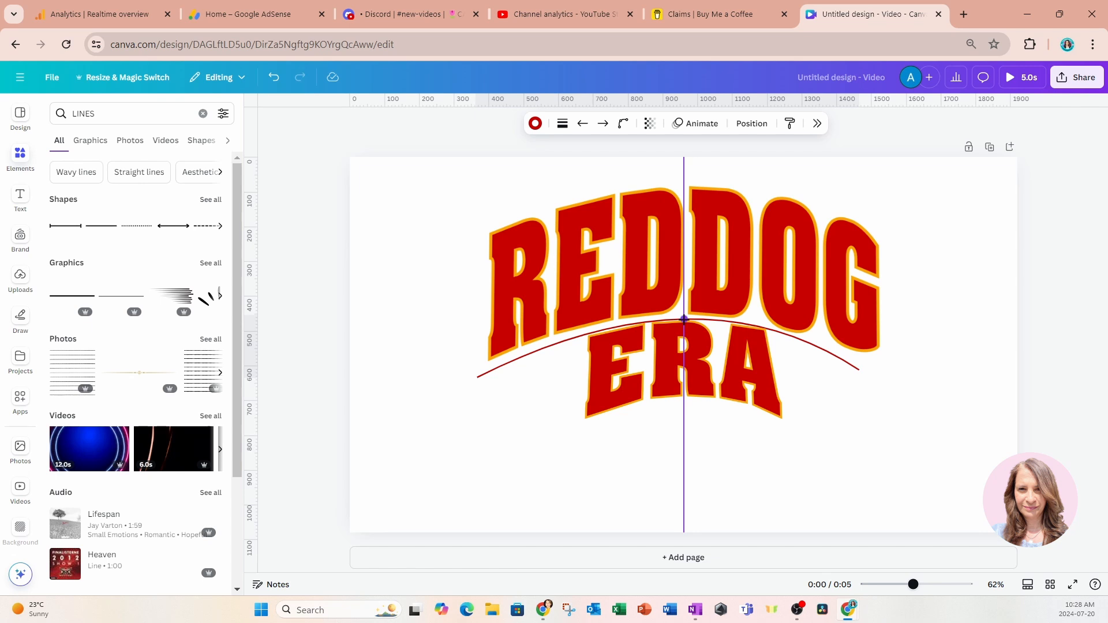
pyautogui.moveTo(684, 318); pyautogui.dragTo(684, 319)
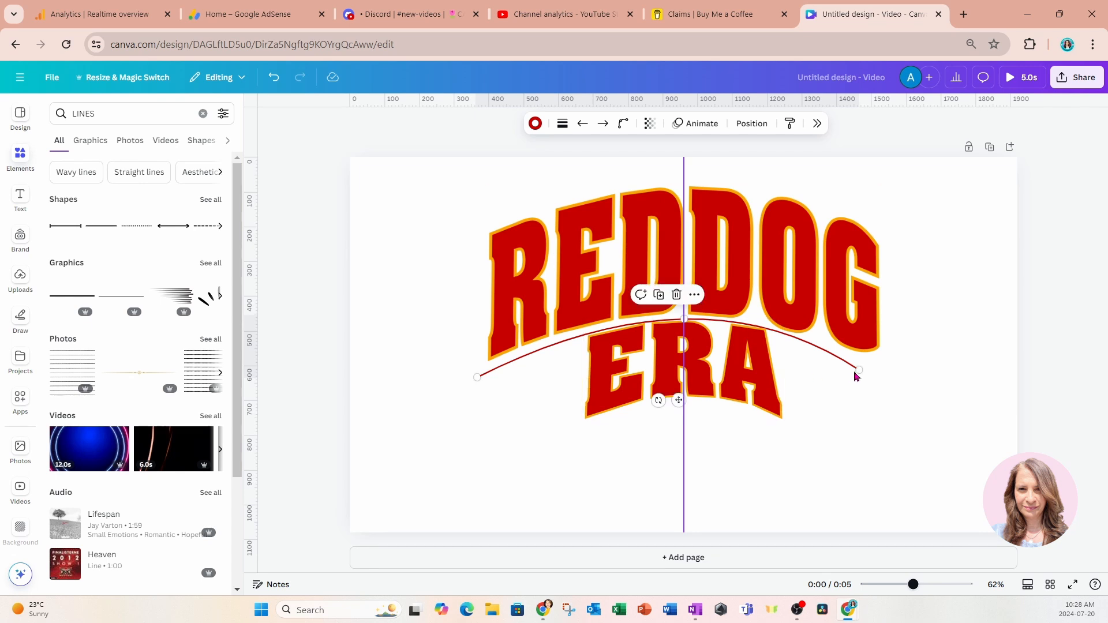
pyautogui.moveTo(858, 370); pyautogui.dragTo(872, 378)
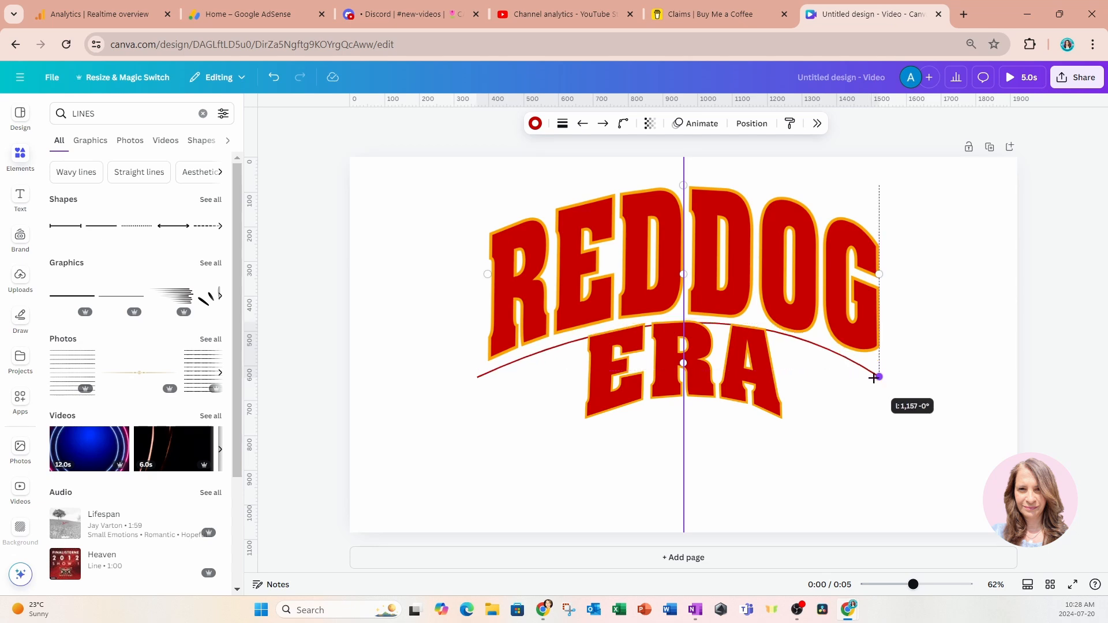
pyautogui.moveTo(873, 379); pyautogui.dragTo(872, 379)
pyautogui.click(673, 340)
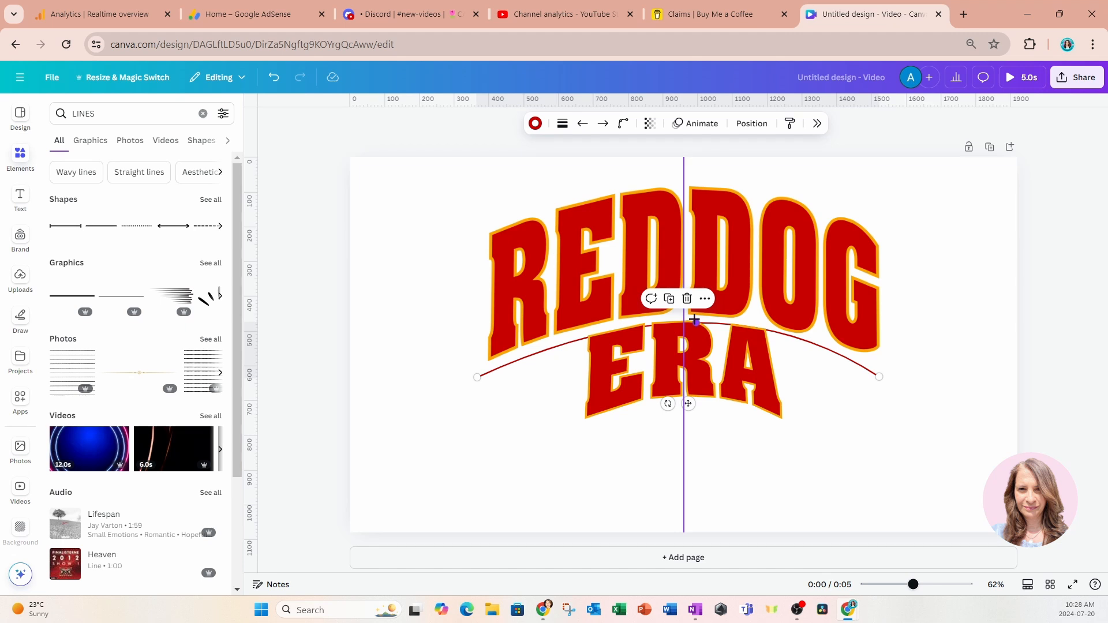
pyautogui.moveTo(694, 319); pyautogui.dragTo(684, 318)
pyautogui.click(494, 499)
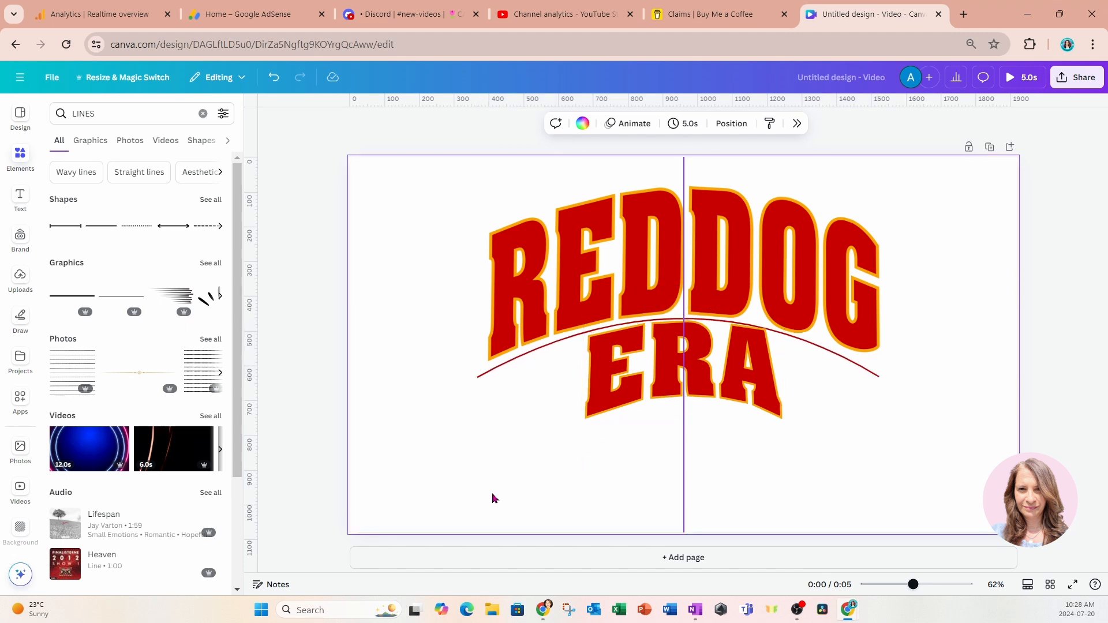
# Nudge the ERA lettering slightly down, clear of the curved line, keeping it on the center guide.
pyautogui.click(761, 398)
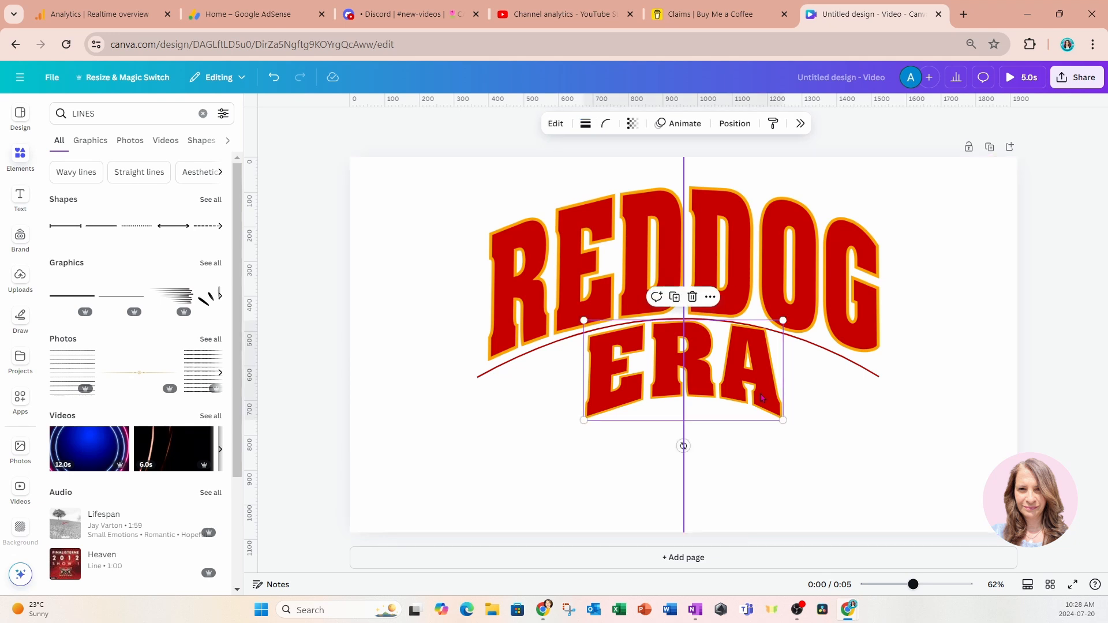
pyautogui.moveTo(761, 397); pyautogui.dragTo(759, 394)
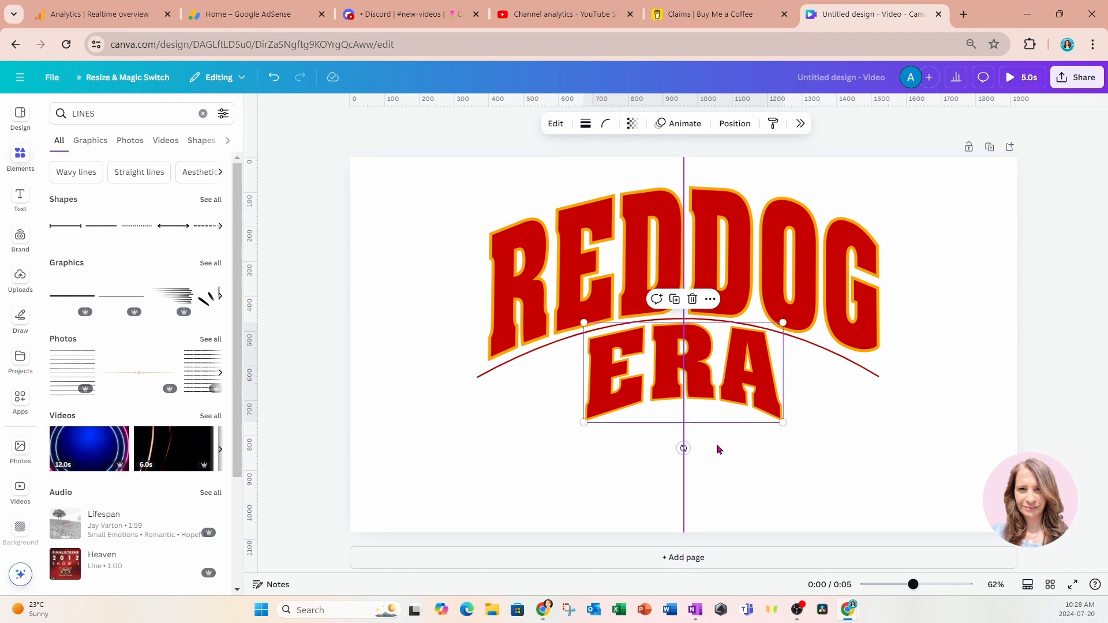
# Set the curved line's weight to 100 and move the resulting band down clear of REDDOG.
pyautogui.click(873, 378)
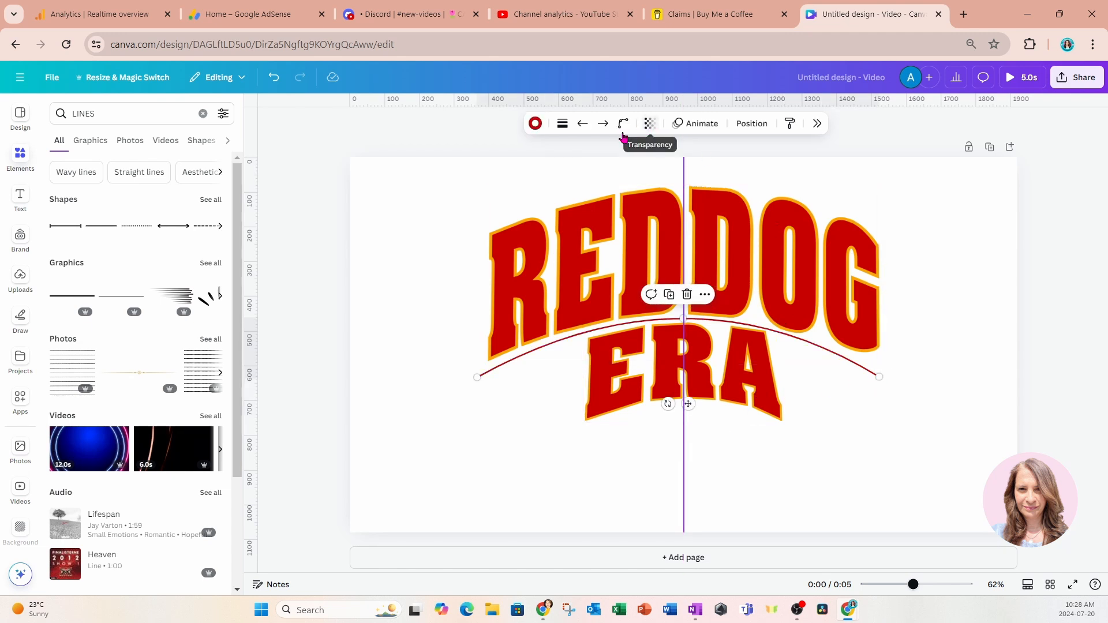
pyautogui.click(562, 123)
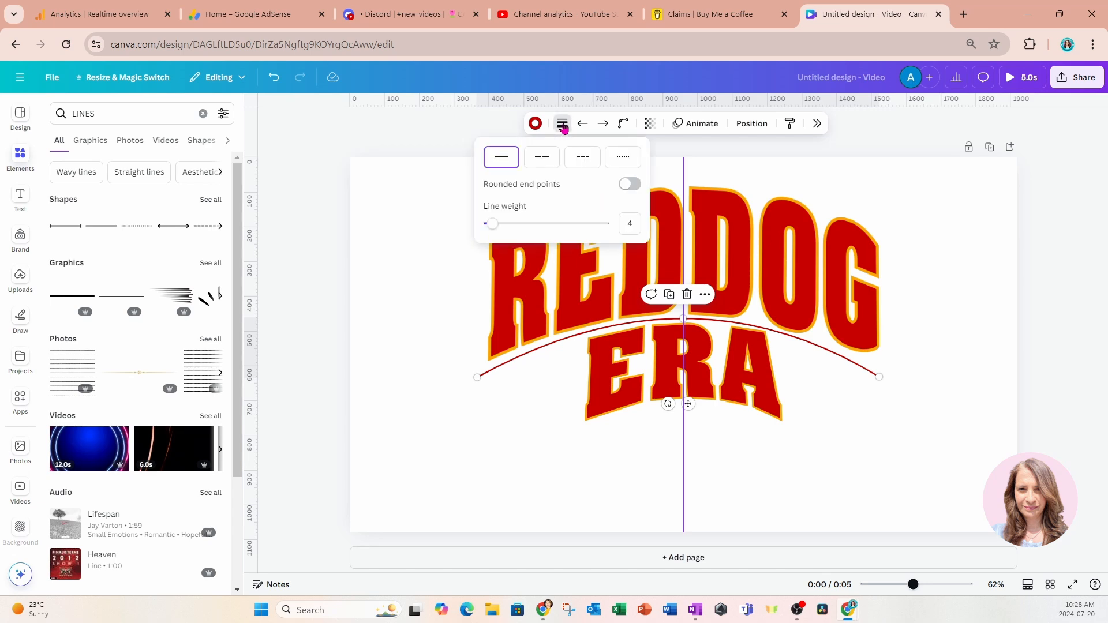
pyautogui.moveTo(498, 229); pyautogui.dragTo(633, 229)
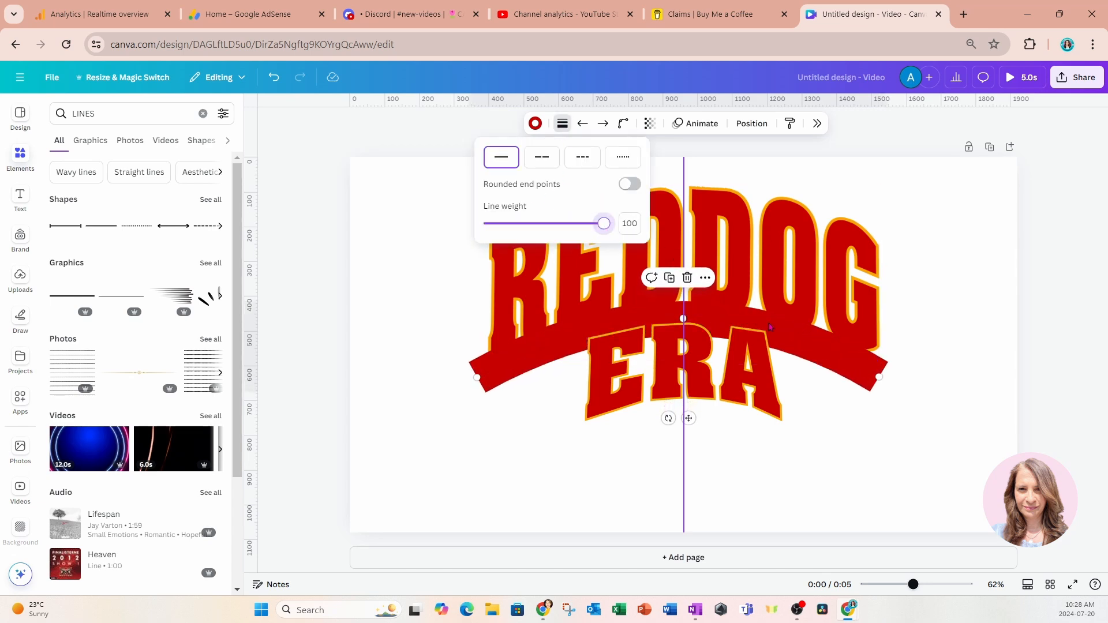
pyautogui.hotkey('ctrl', 'z')
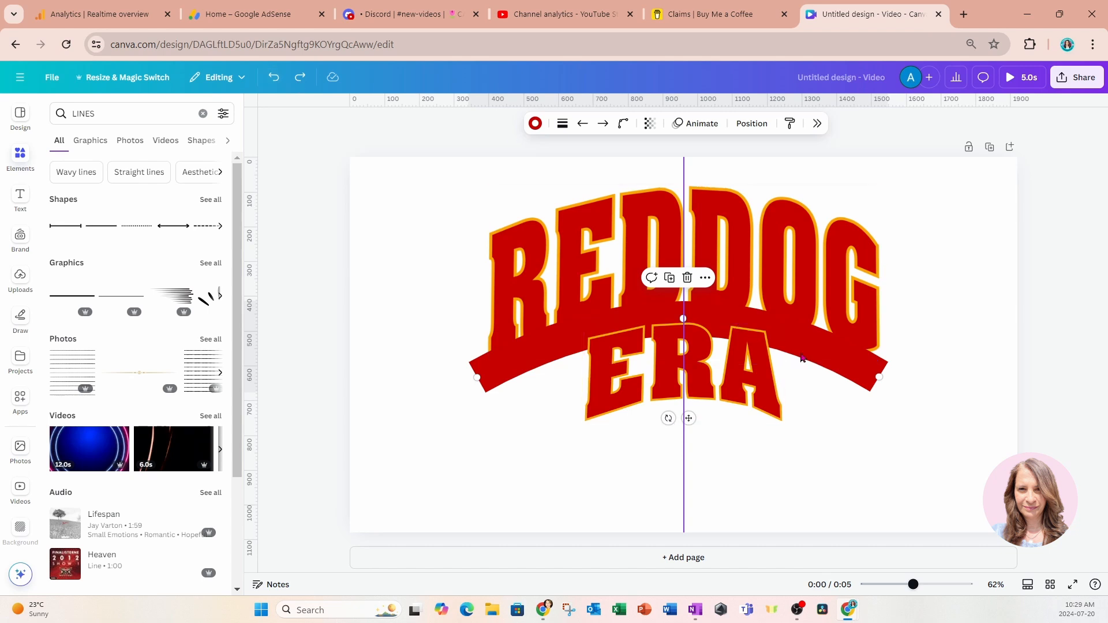
pyautogui.moveTo(828, 354); pyautogui.dragTo(828, 369)
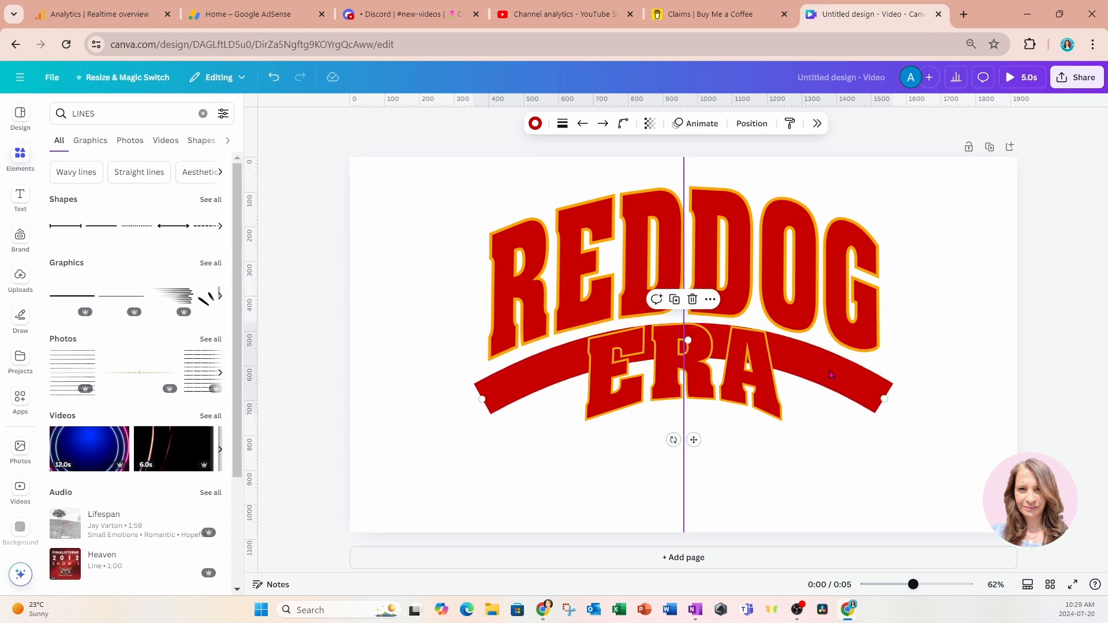
# Duplicate the red band, stack the copy directly beneath it, and pull in both ends to match the upper band's slanted edges.
pyautogui.click(642, 383)
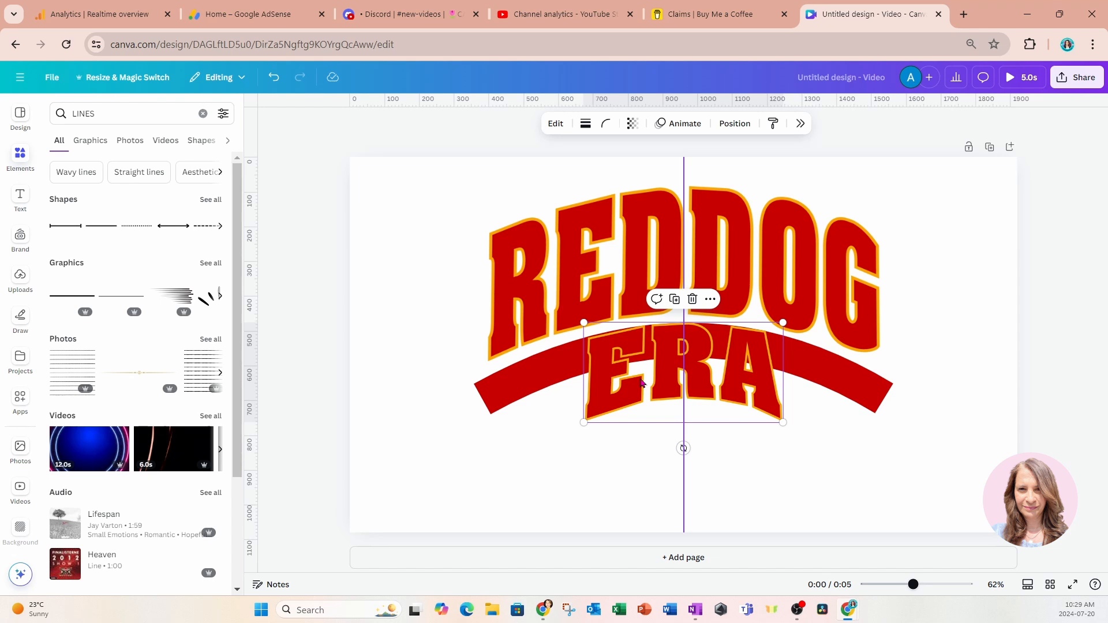
pyautogui.click(524, 385)
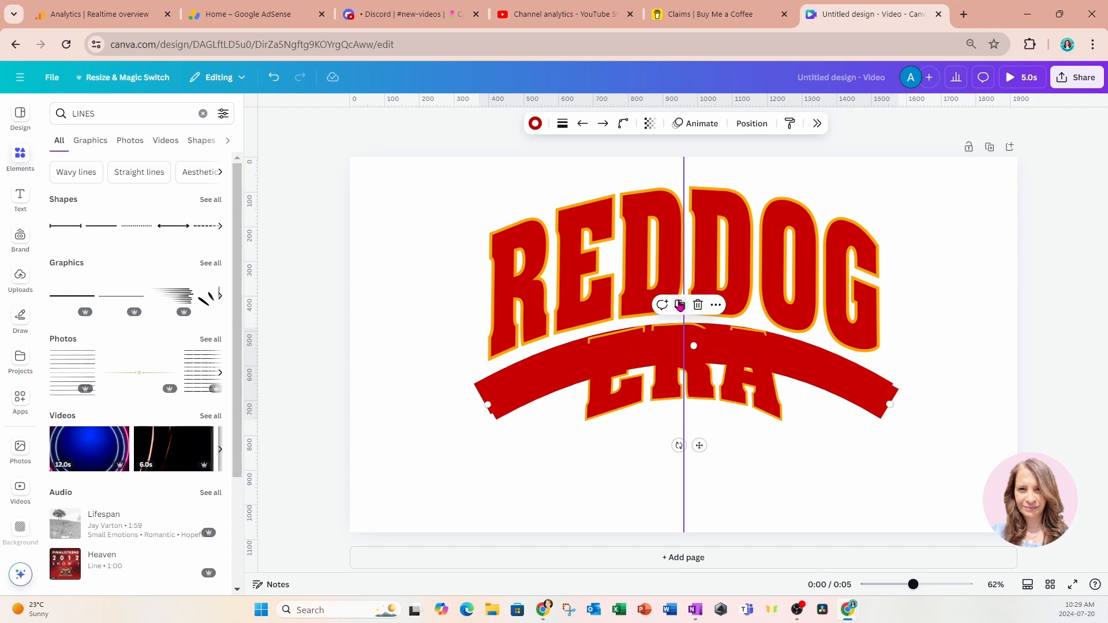
pyautogui.moveTo(553, 379); pyautogui.dragTo(561, 399)
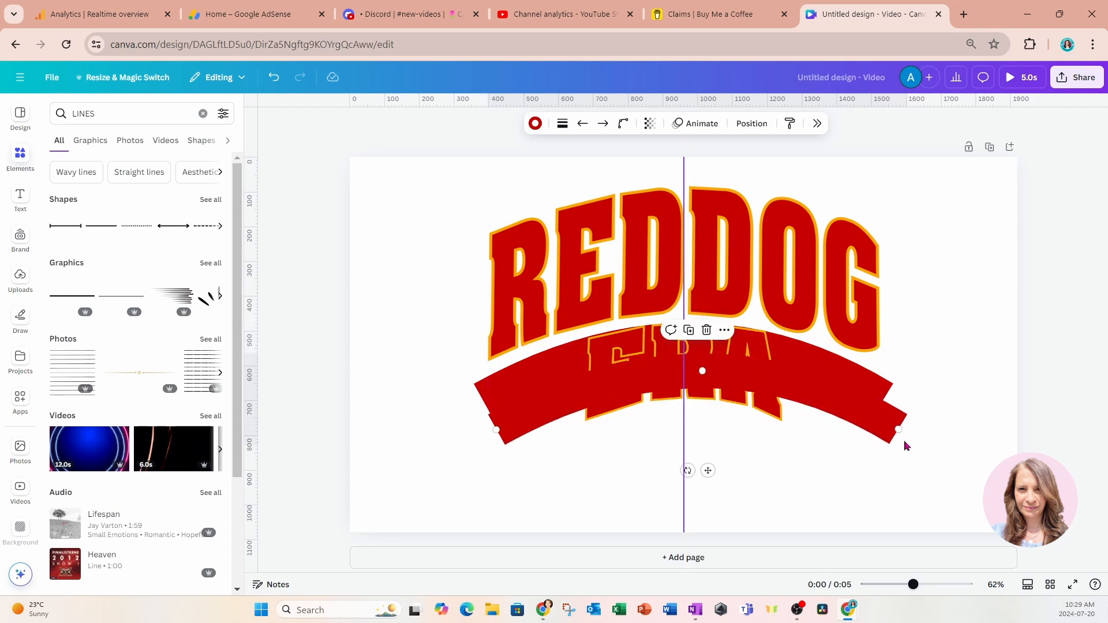
pyautogui.moveTo(898, 430); pyautogui.dragTo(865, 429)
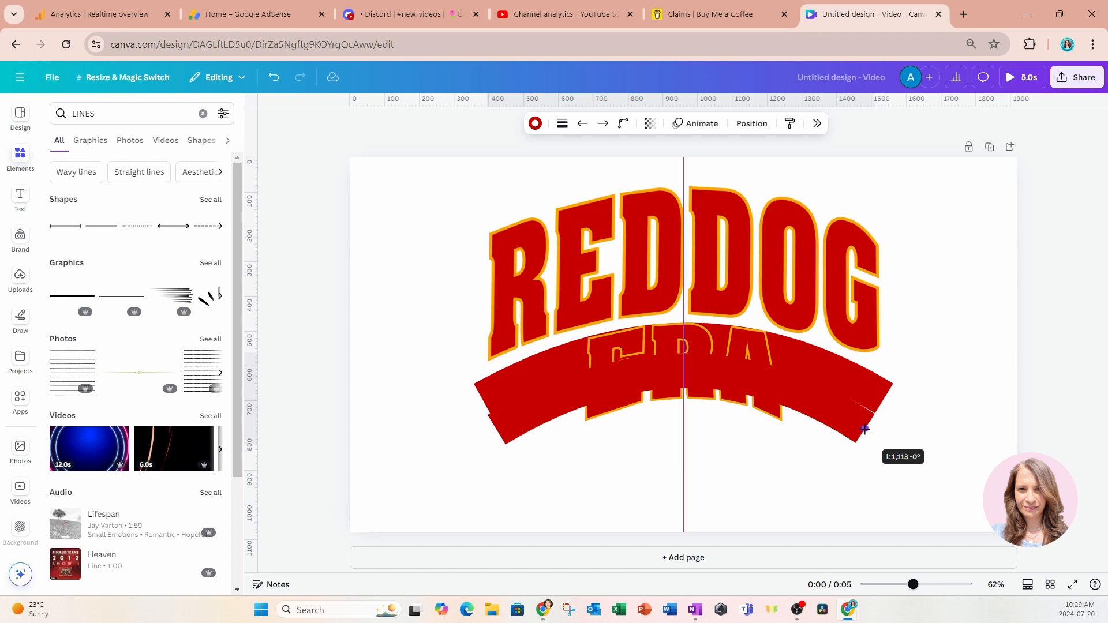
pyautogui.moveTo(865, 429); pyautogui.dragTo(866, 427)
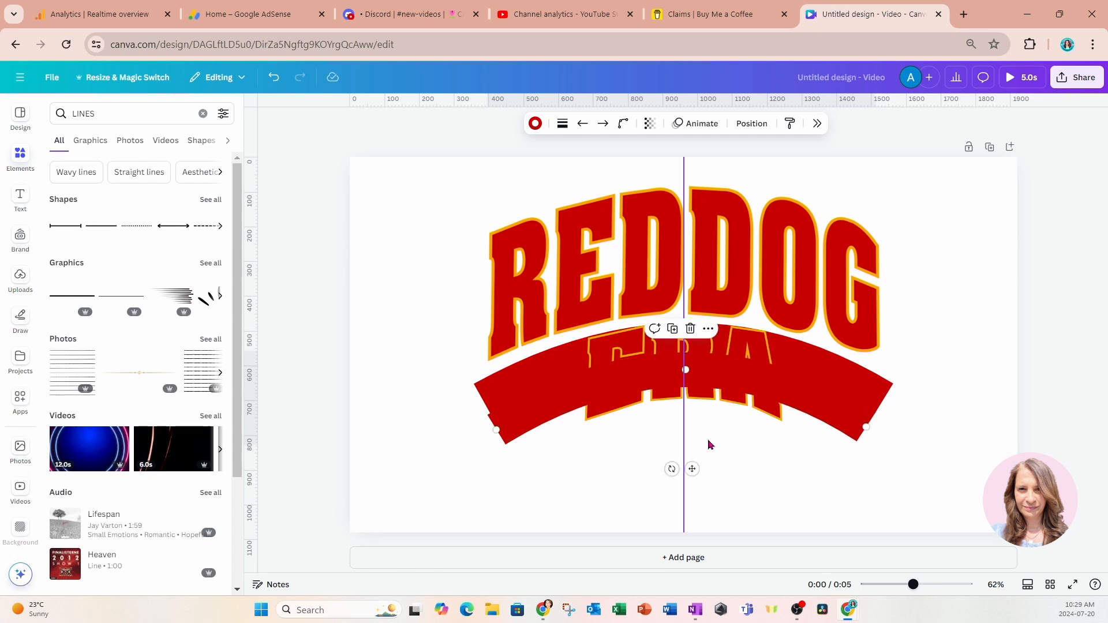
pyautogui.moveTo(497, 429); pyautogui.dragTo(500, 430)
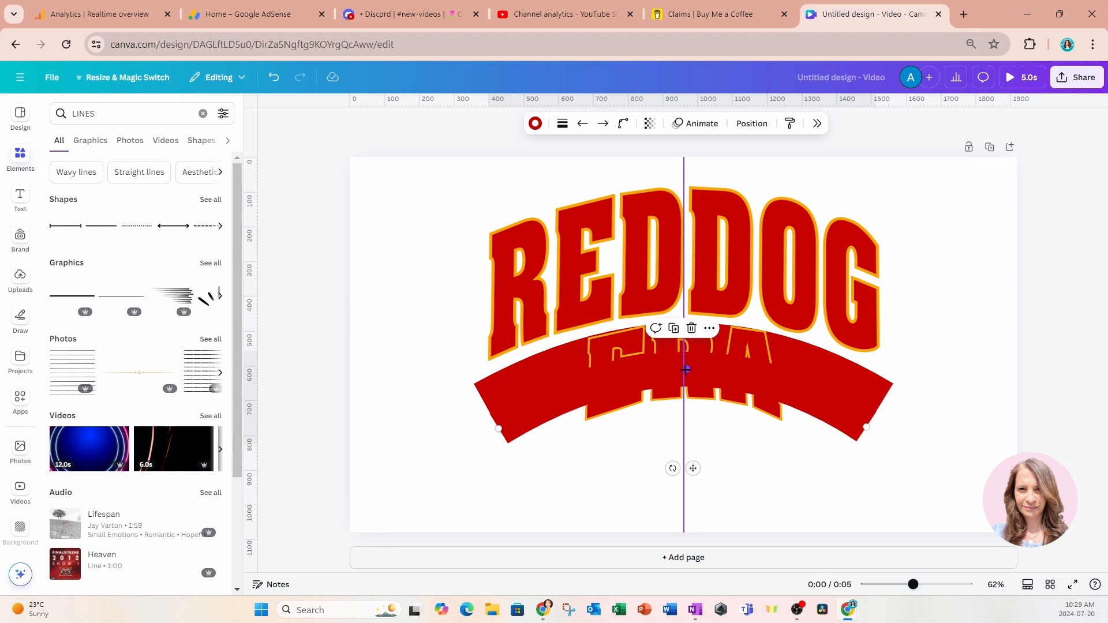
# Color the lower band with the lettering's orange and lower its midpoint slightly to refine its curve.
pyautogui.click(535, 123)
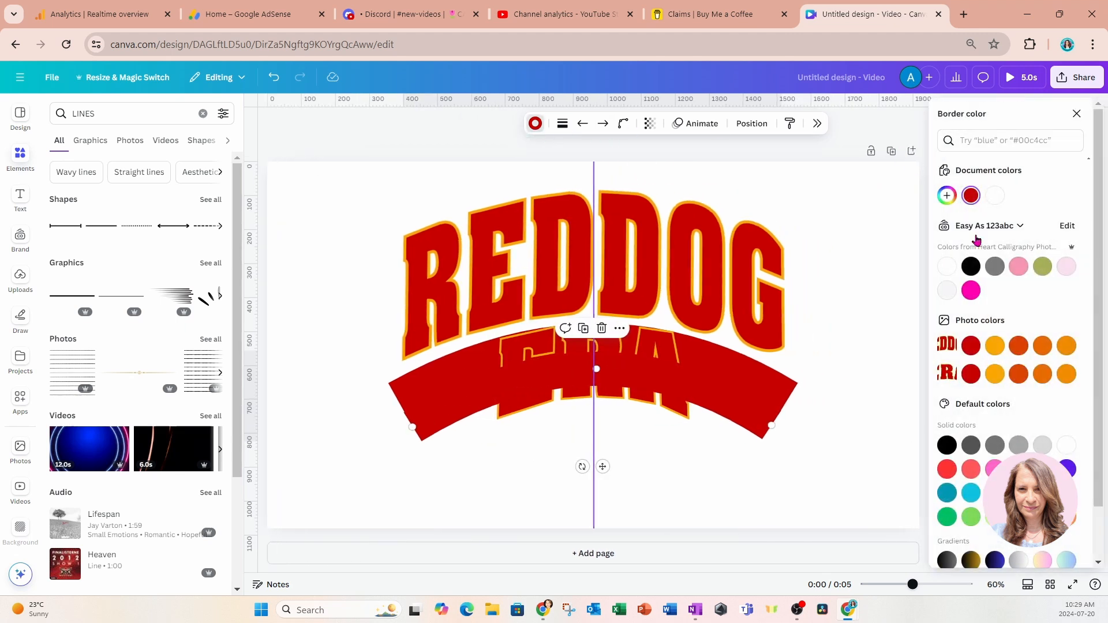
pyautogui.click(996, 347)
pyautogui.click(841, 401)
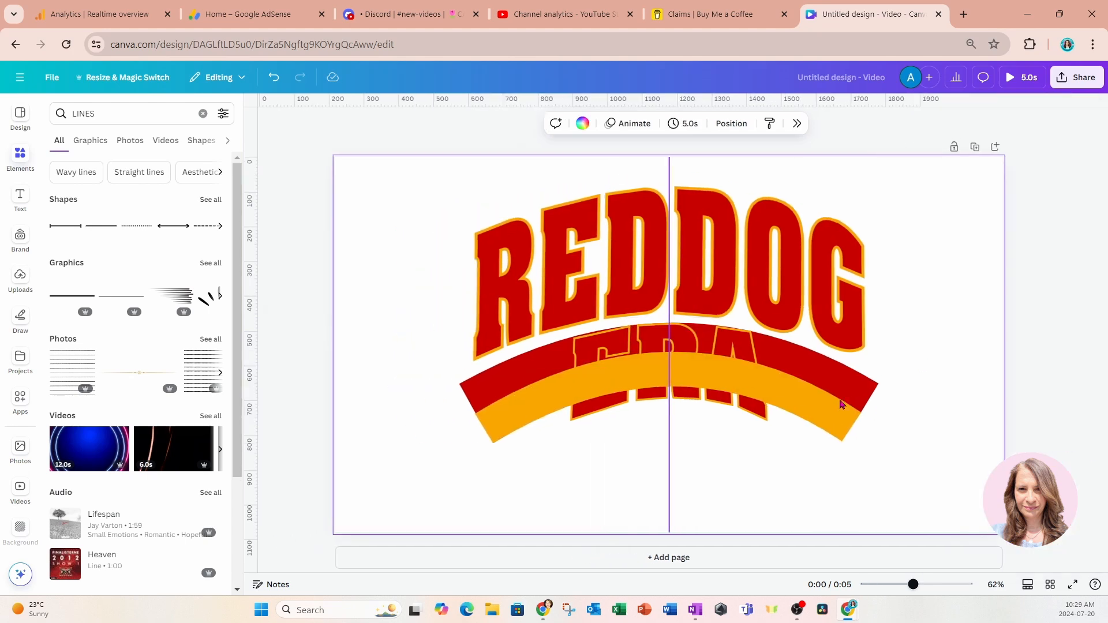
pyautogui.click(851, 373)
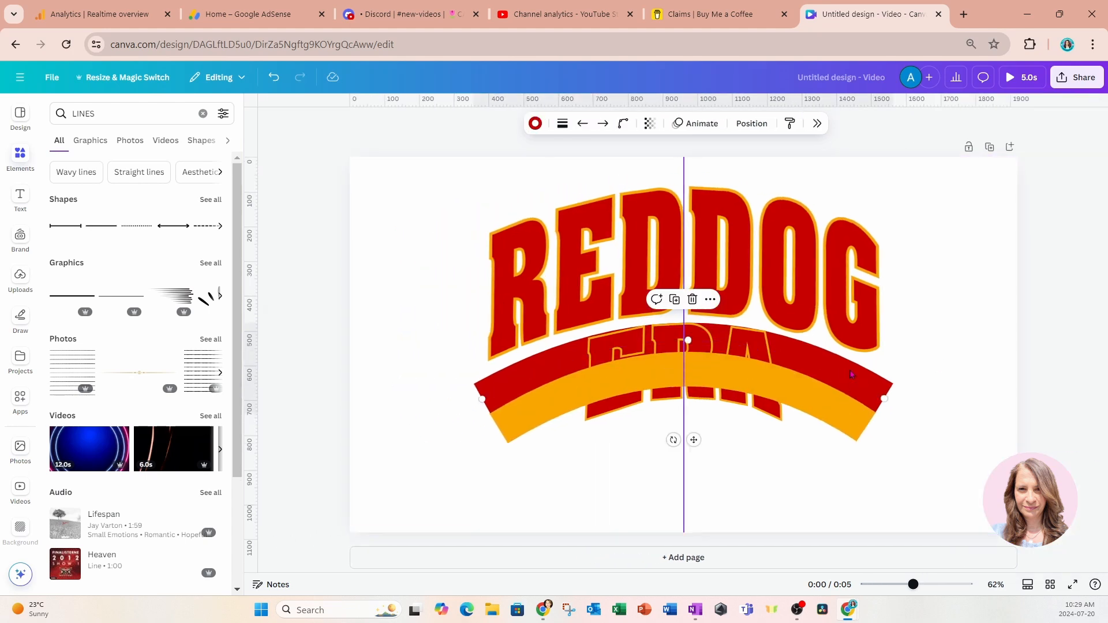
pyautogui.click(735, 378)
pyautogui.moveTo(687, 373); pyautogui.dragTo(686, 375)
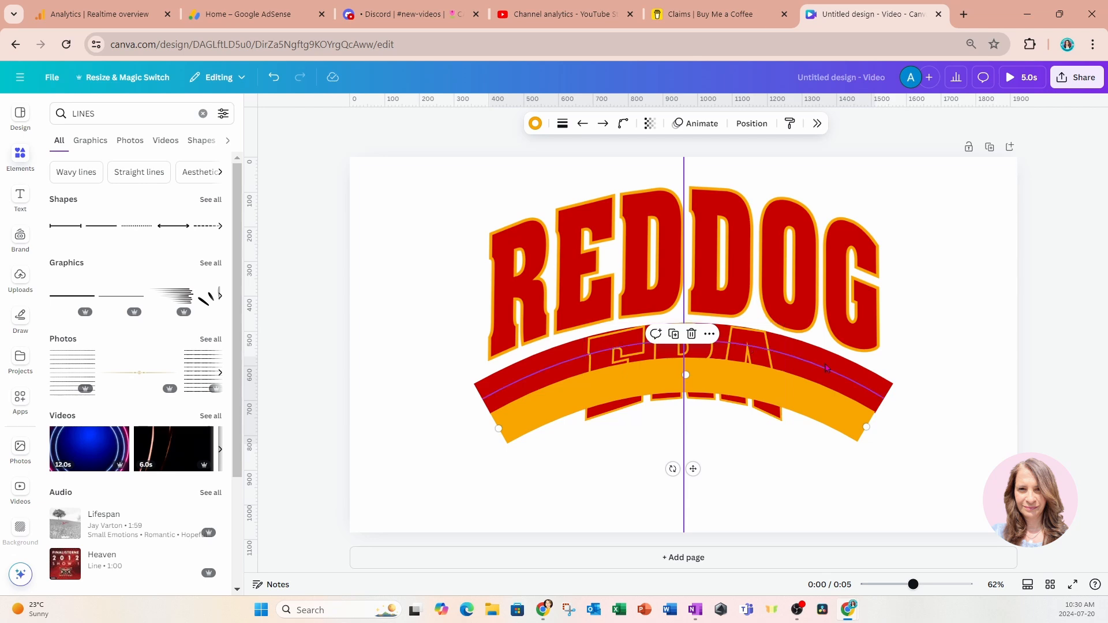
# Scale the ERA lettering down to fit within the height of the two bands and center it on the vertical guide.
pyautogui.click(753, 350)
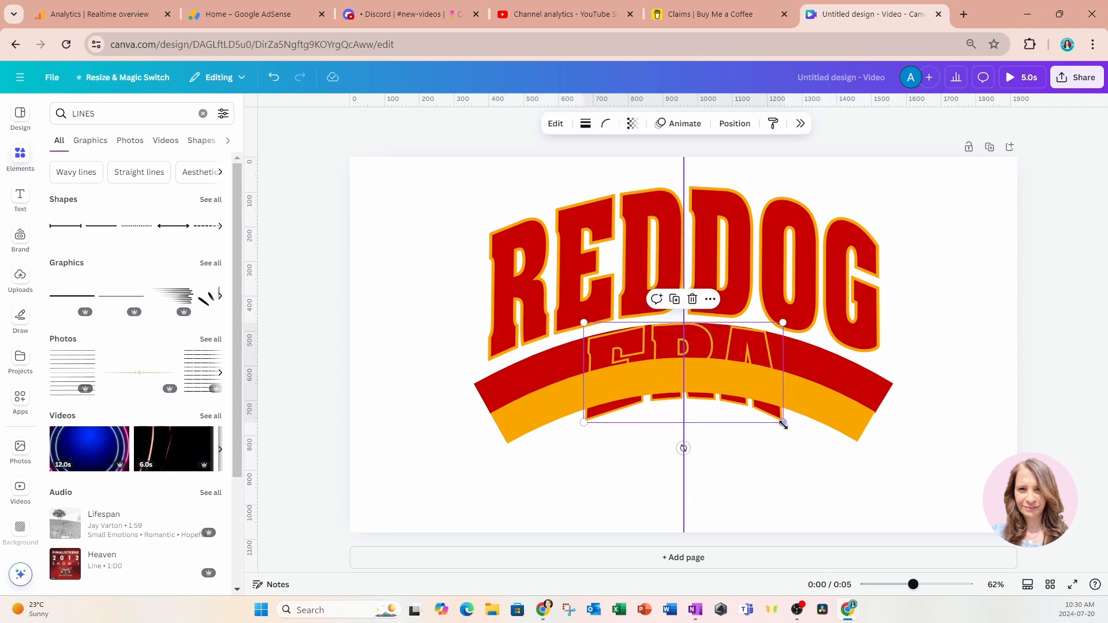
pyautogui.moveTo(783, 424); pyautogui.dragTo(772, 417)
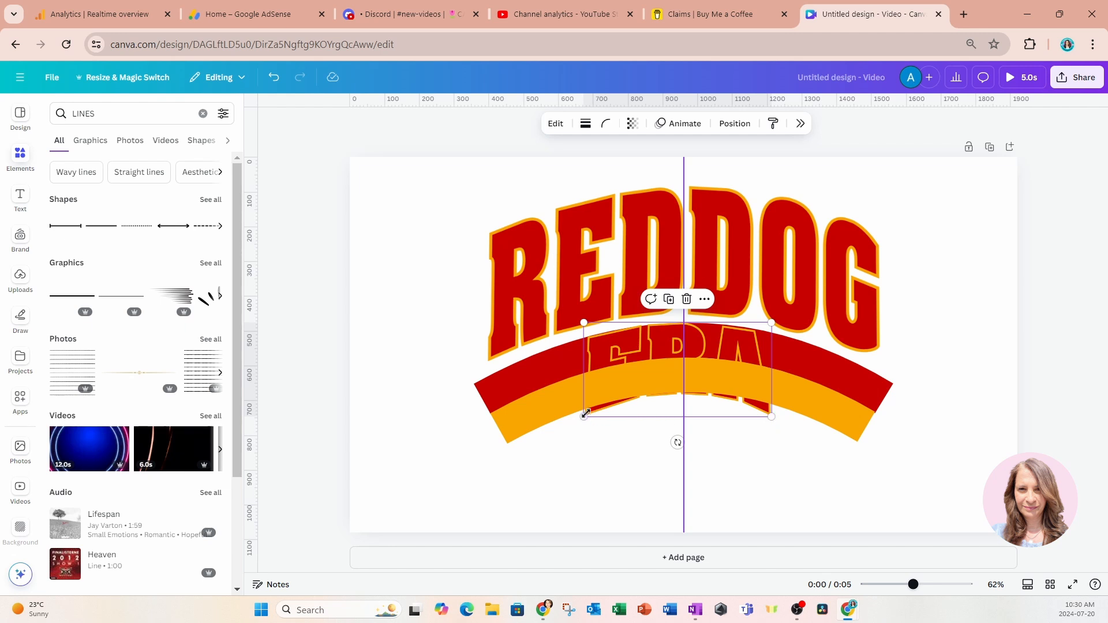
pyautogui.moveTo(582, 415); pyautogui.dragTo(597, 409)
pyautogui.moveTo(770, 408); pyautogui.dragTo(766, 407)
pyautogui.moveTo(735, 343); pyautogui.dragTo(739, 347)
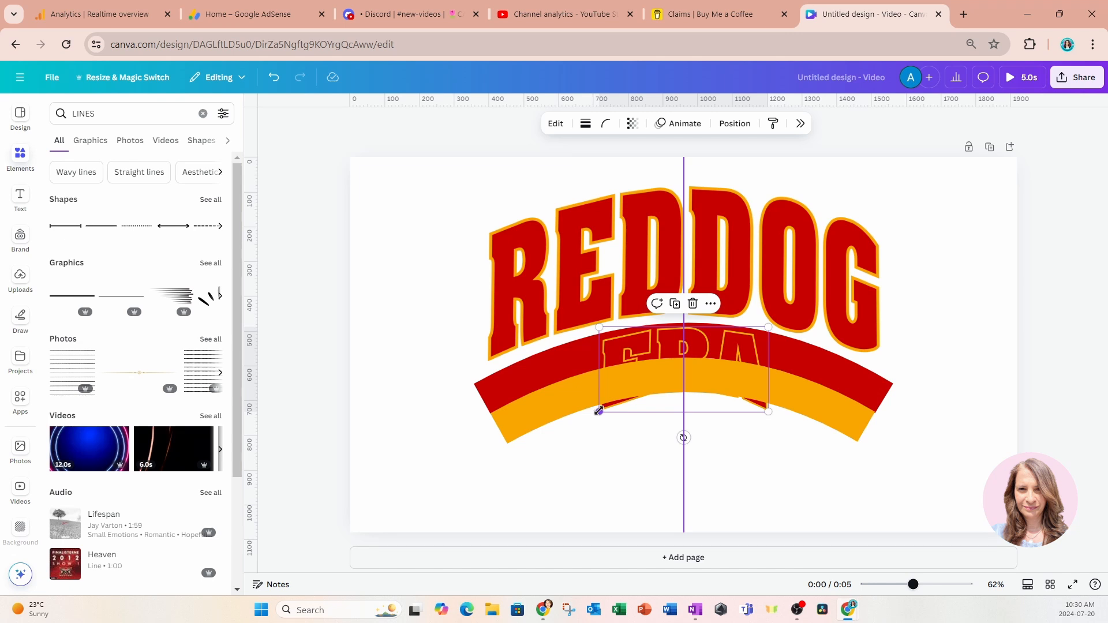
pyautogui.moveTo(599, 411); pyautogui.dragTo(609, 407)
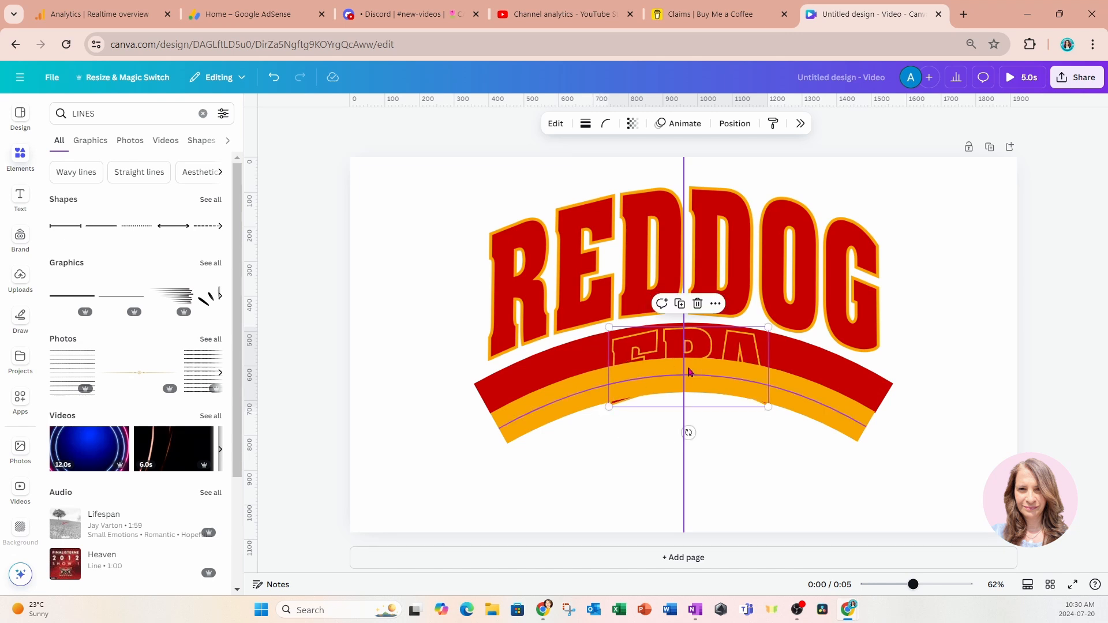
pyautogui.moveTo(740, 346); pyautogui.dragTo(734, 338)
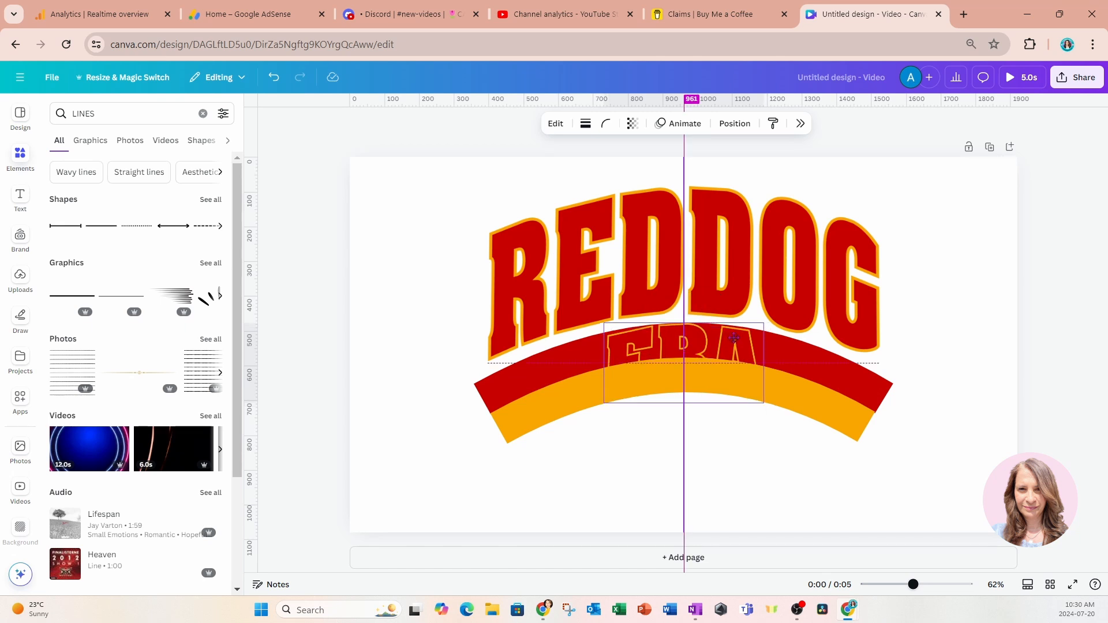
pyautogui.click(792, 464)
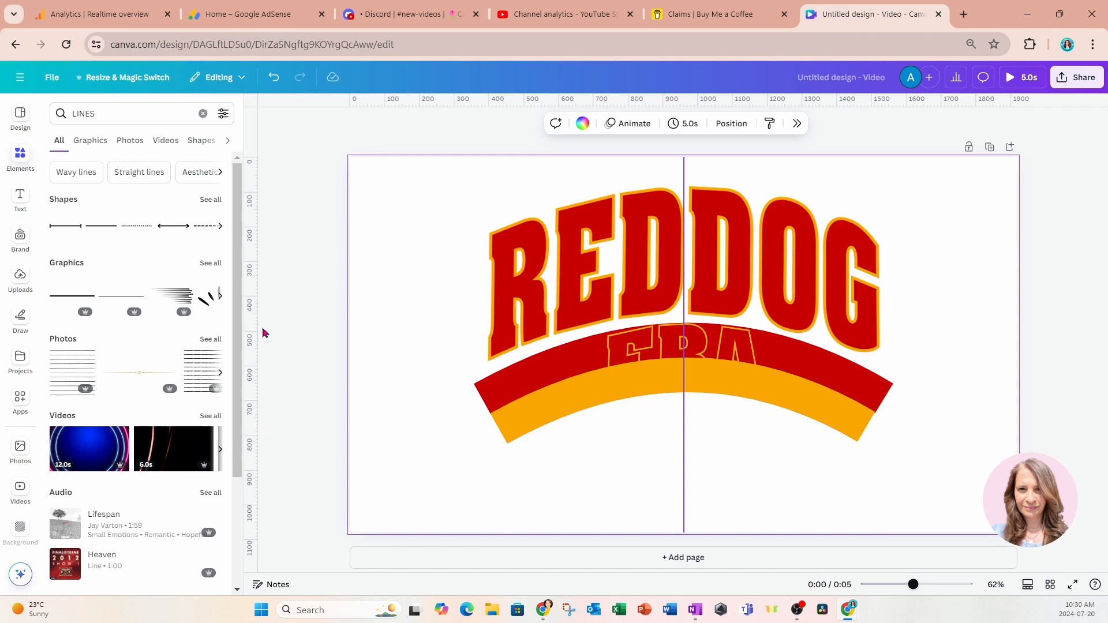
# Add vertical guides at REDDOG's left and right edges and widen both bands together past them to about 1,352 wide.
pyautogui.moveTo(253, 327); pyautogui.dragTo(486, 350)
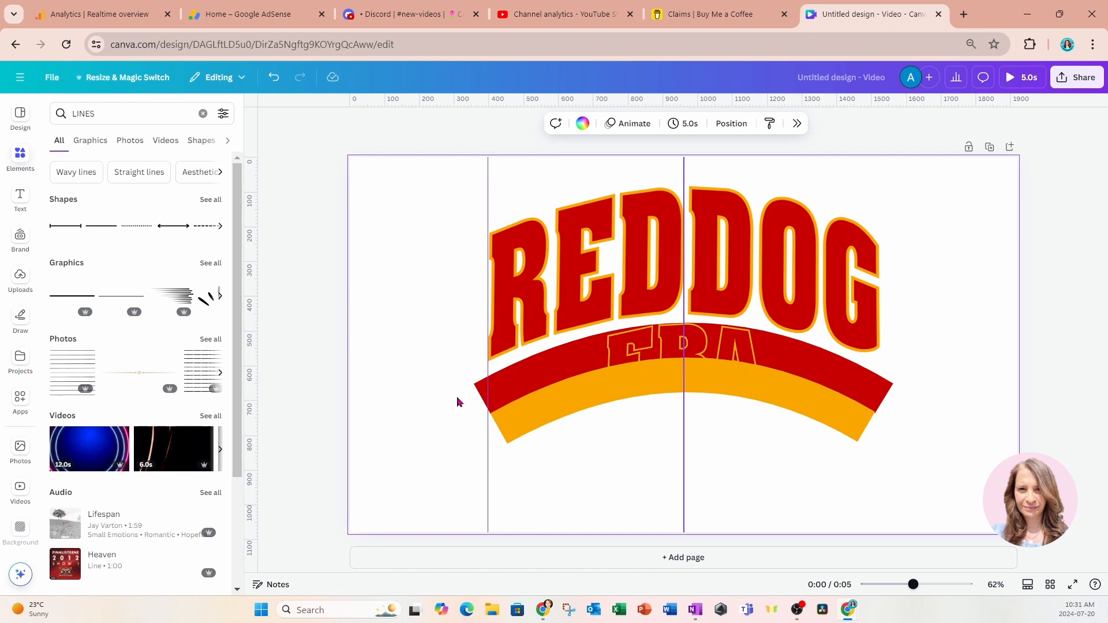
pyautogui.moveTo(458, 399); pyautogui.dragTo(528, 443)
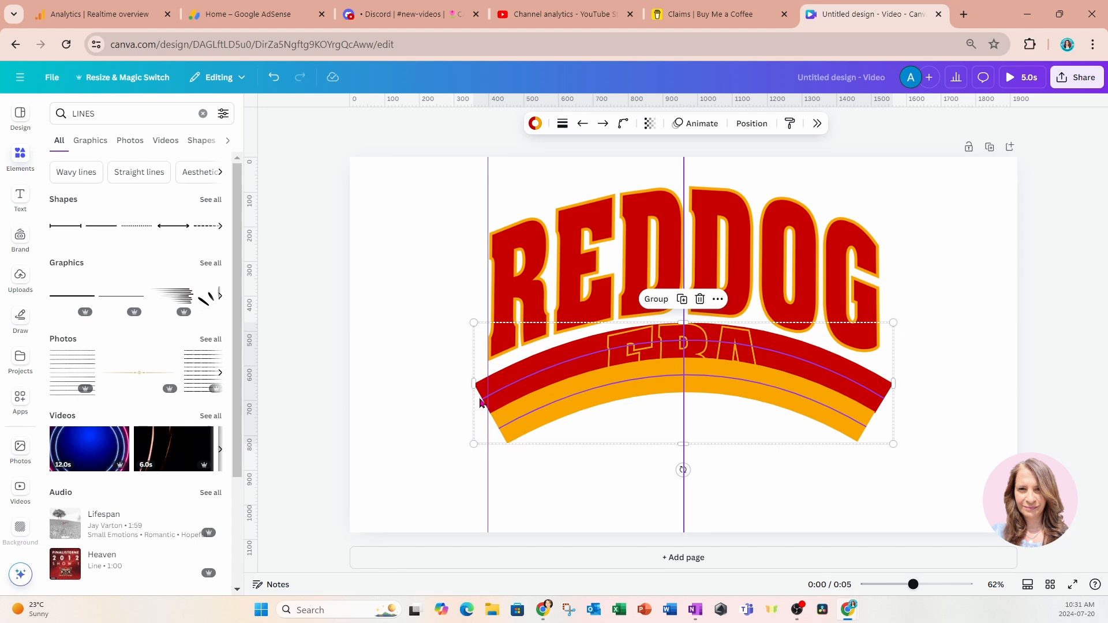
pyautogui.moveTo(473, 386); pyautogui.dragTo(450, 388)
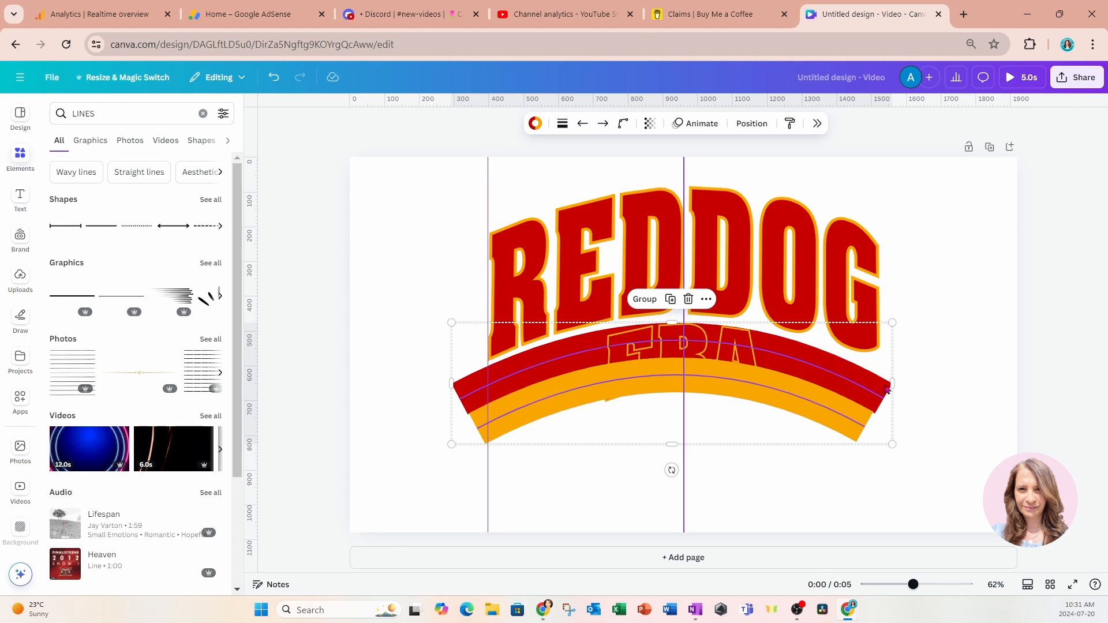
pyautogui.moveTo(891, 383); pyautogui.dragTo(922, 384)
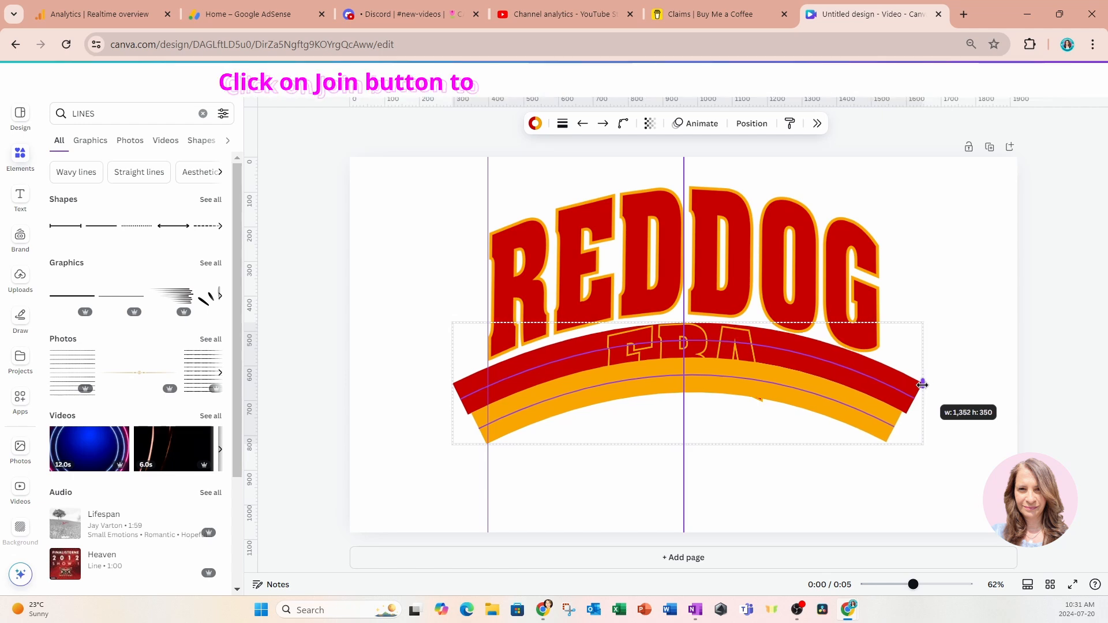
pyautogui.moveTo(922, 384); pyautogui.dragTo(922, 385)
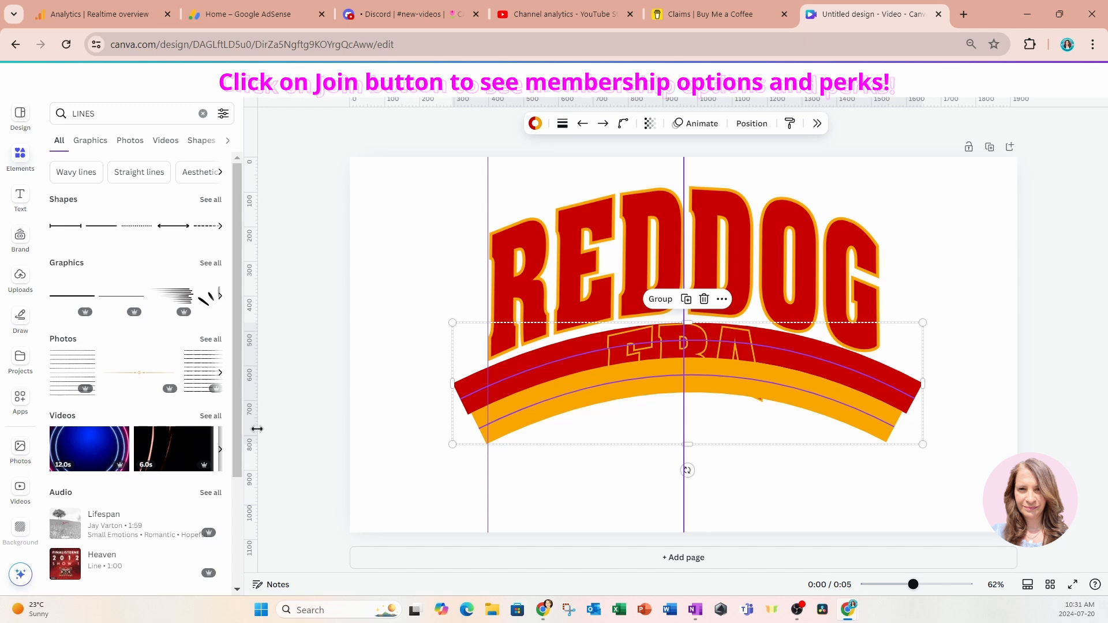
pyautogui.moveTo(255, 429); pyautogui.dragTo(877, 462)
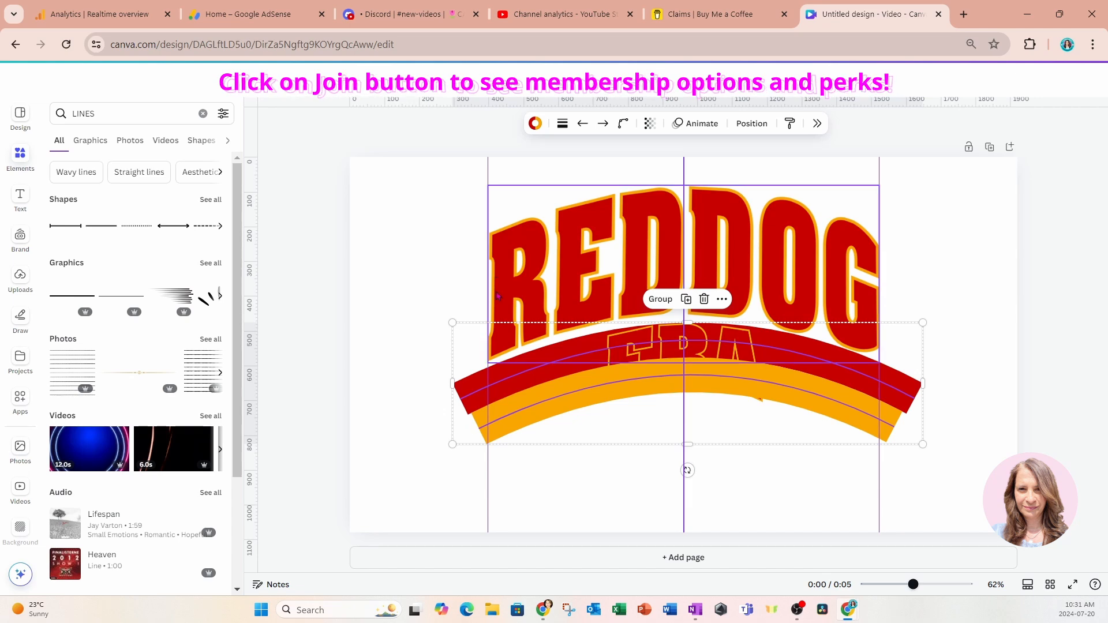
pyautogui.click(957, 254)
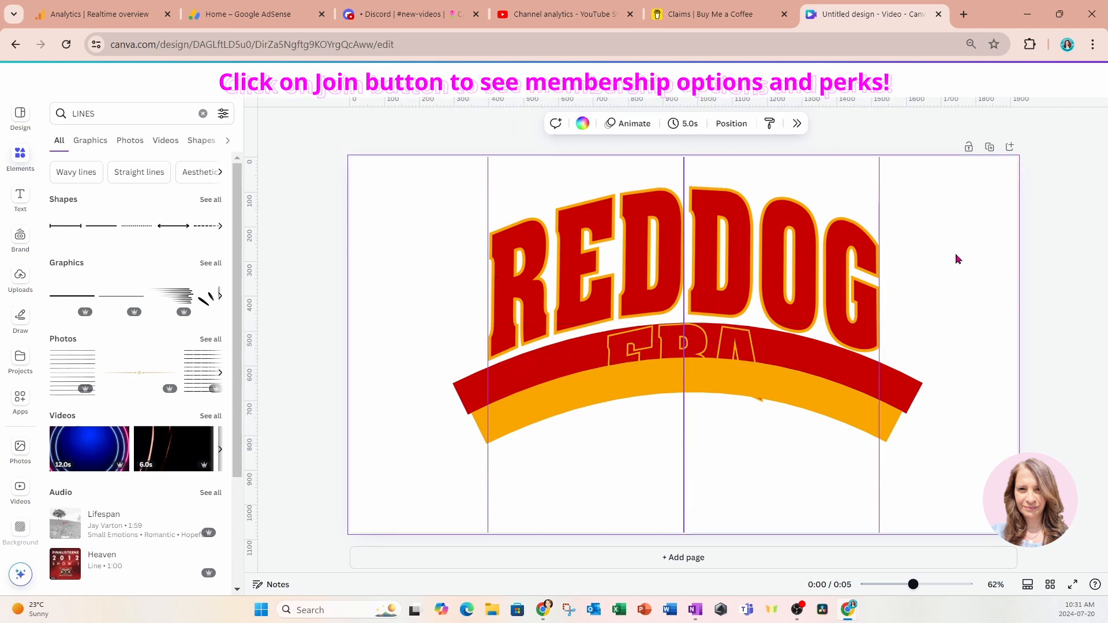
# Reorder the orange band's layer to sit directly below ERA and above the red band.
pyautogui.click(530, 417)
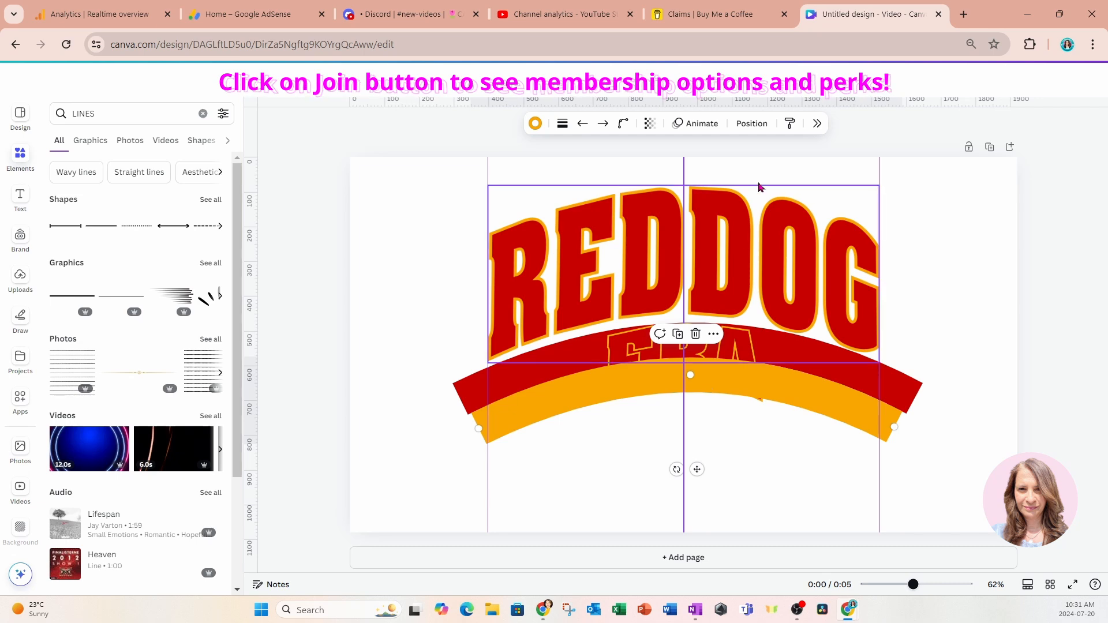
pyautogui.click(751, 124)
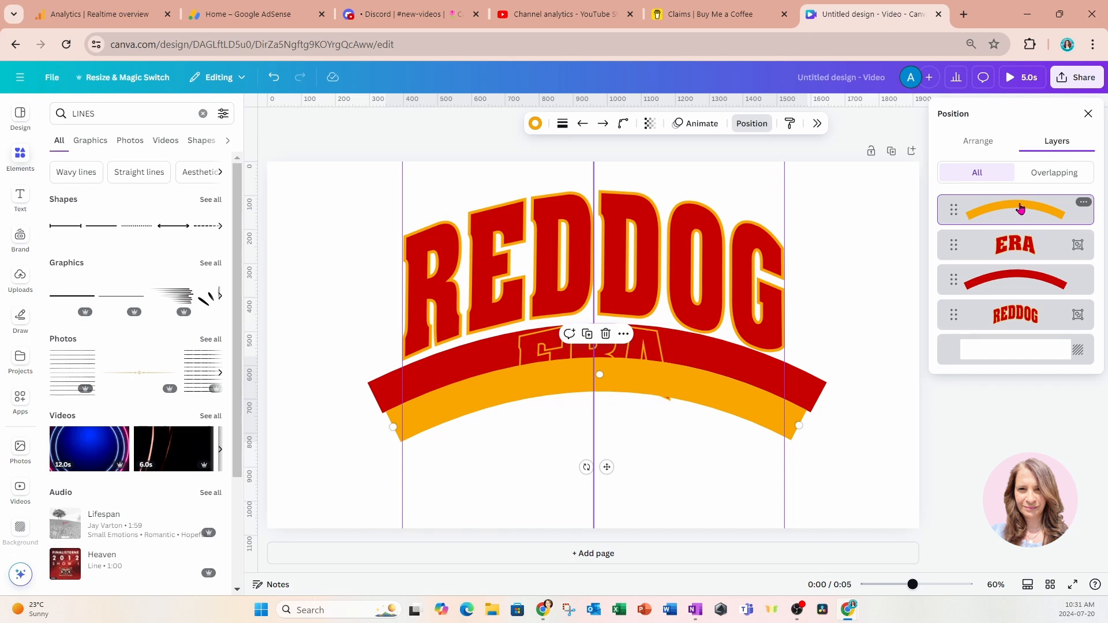
pyautogui.moveTo(1020, 209); pyautogui.dragTo(1015, 271)
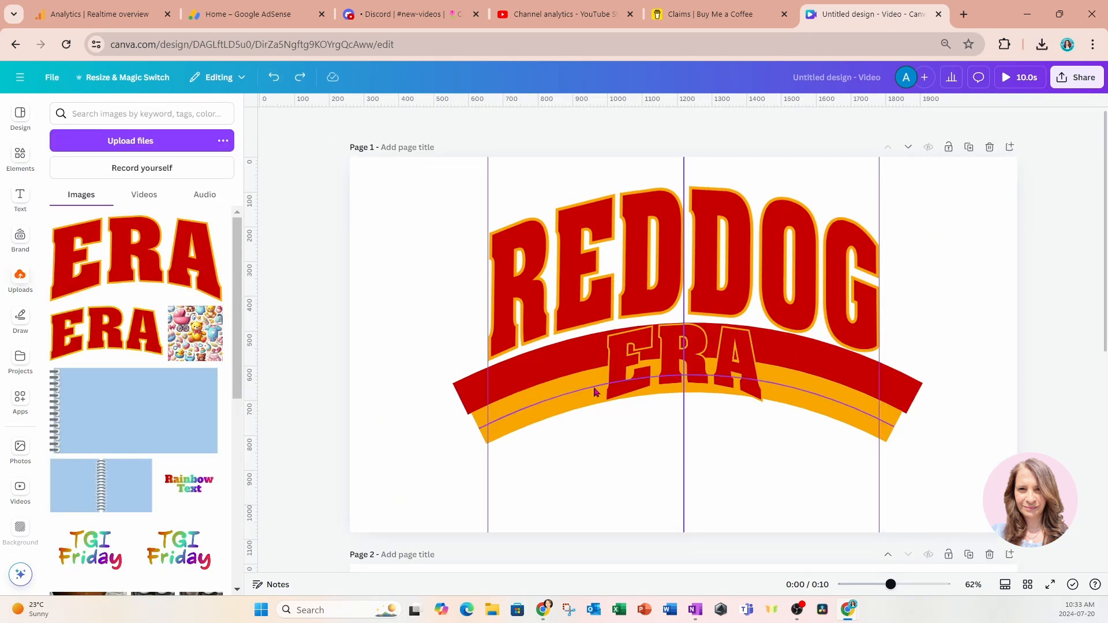
# Lower the bottom midpoint of the ERA lettering's shape slightly in TypeCraft and update the element.
pyautogui.click(641, 355)
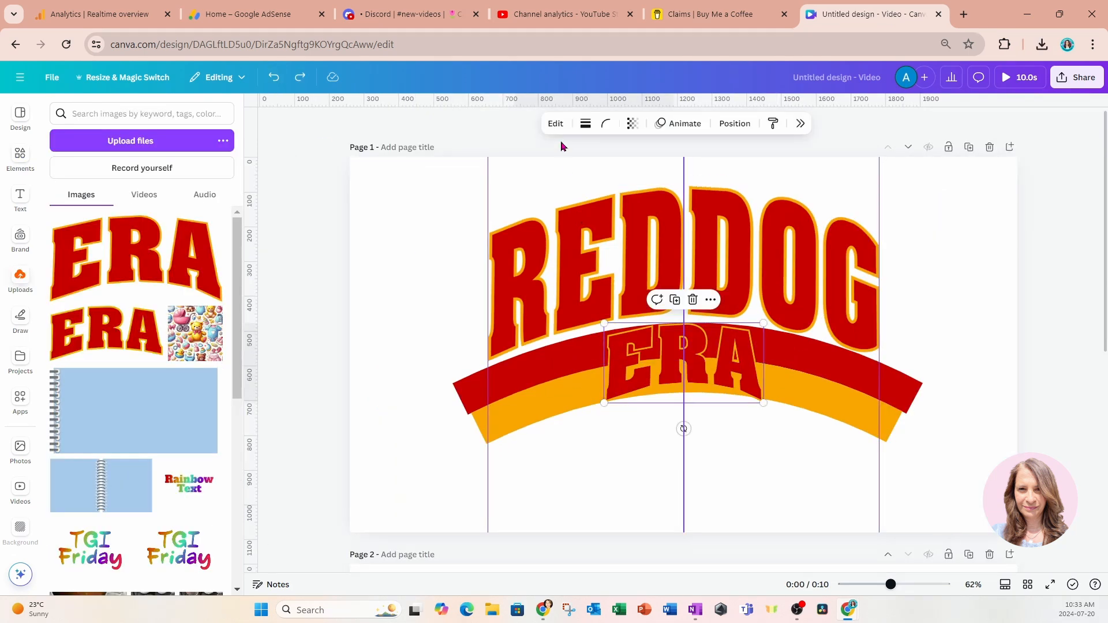
pyautogui.click(557, 124)
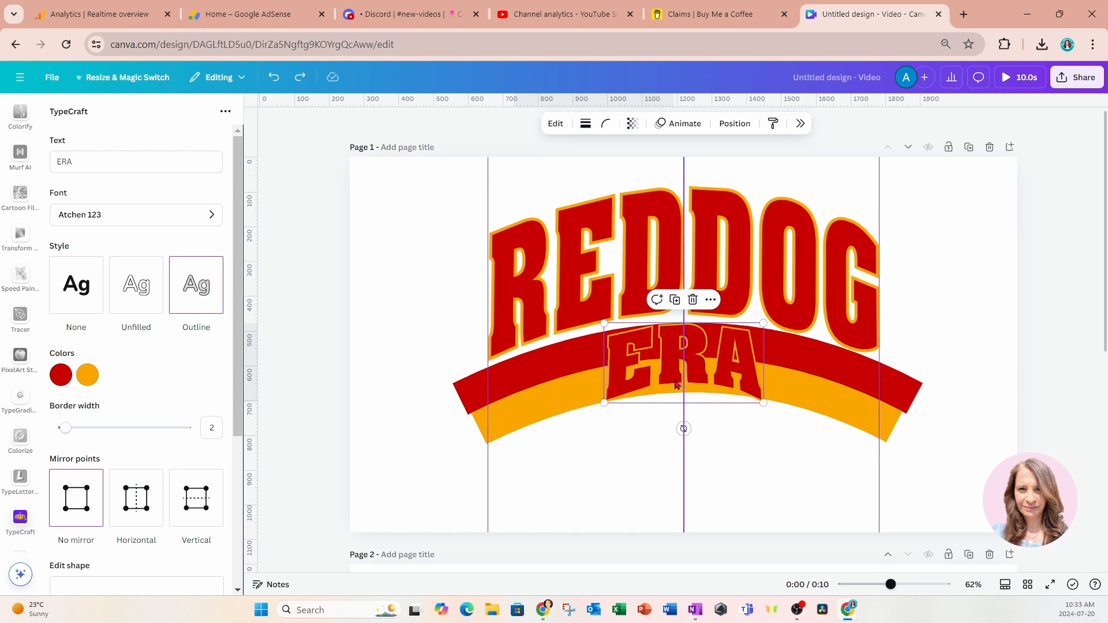
pyautogui.scroll(-4, 166, 428)
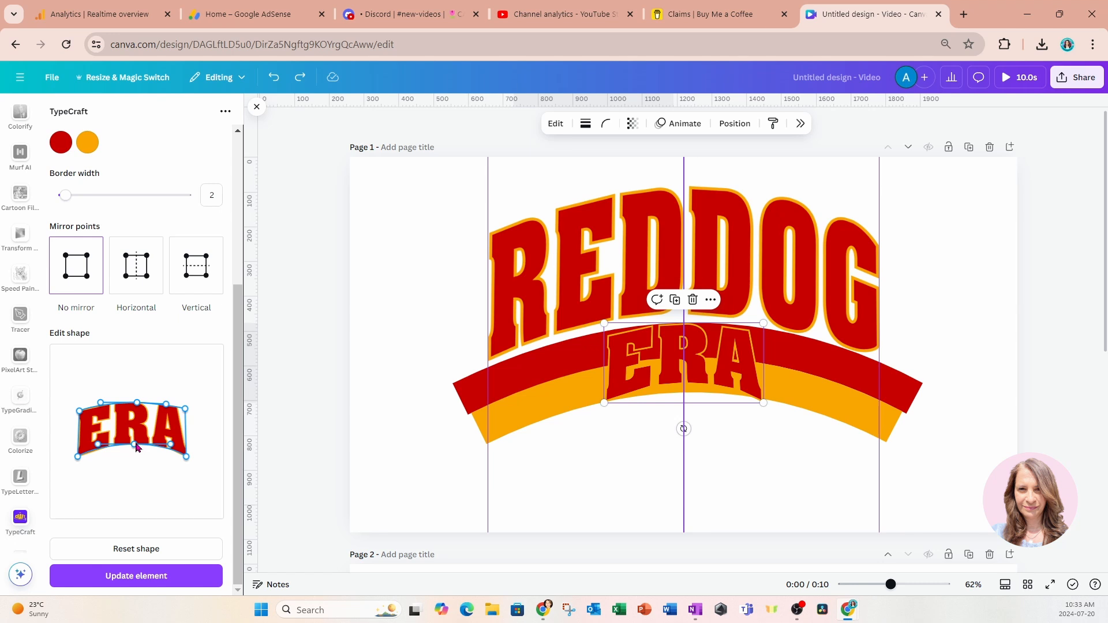
pyautogui.moveTo(136, 448); pyautogui.dragTo(136, 453)
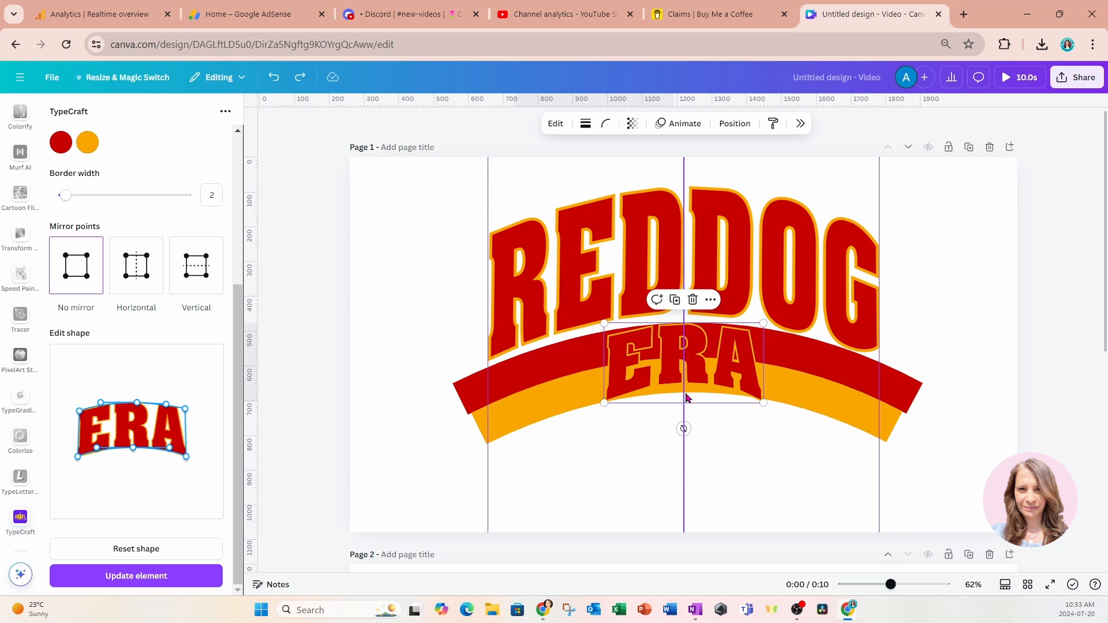
pyautogui.click(175, 577)
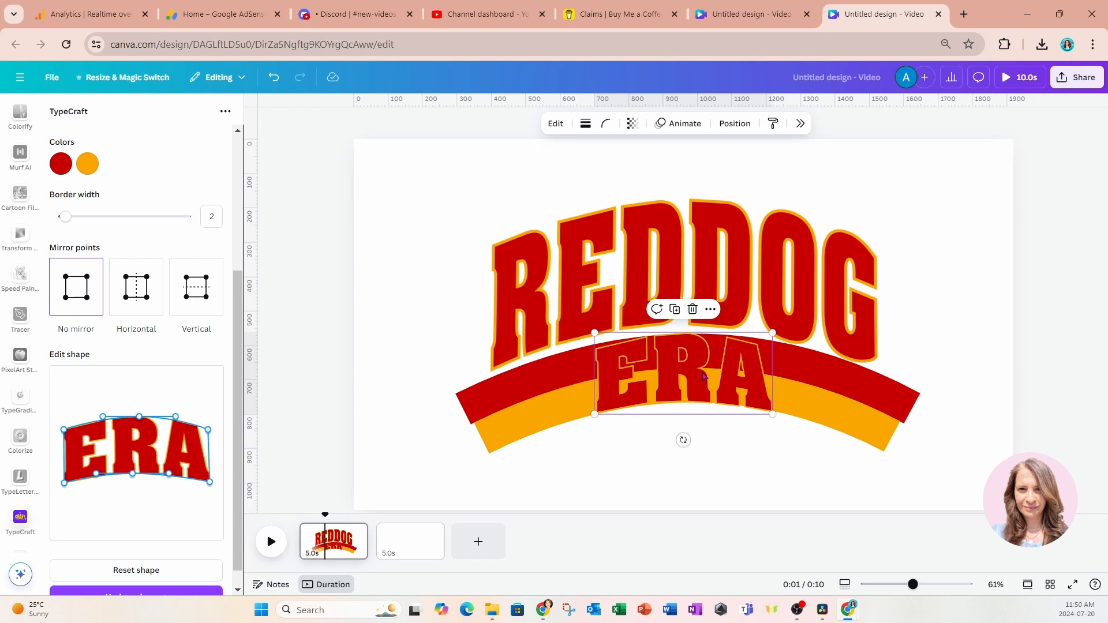
# Download only the ERA lettering as a PNG with a transparent background at size 1.
pyautogui.rightClick(703, 376)
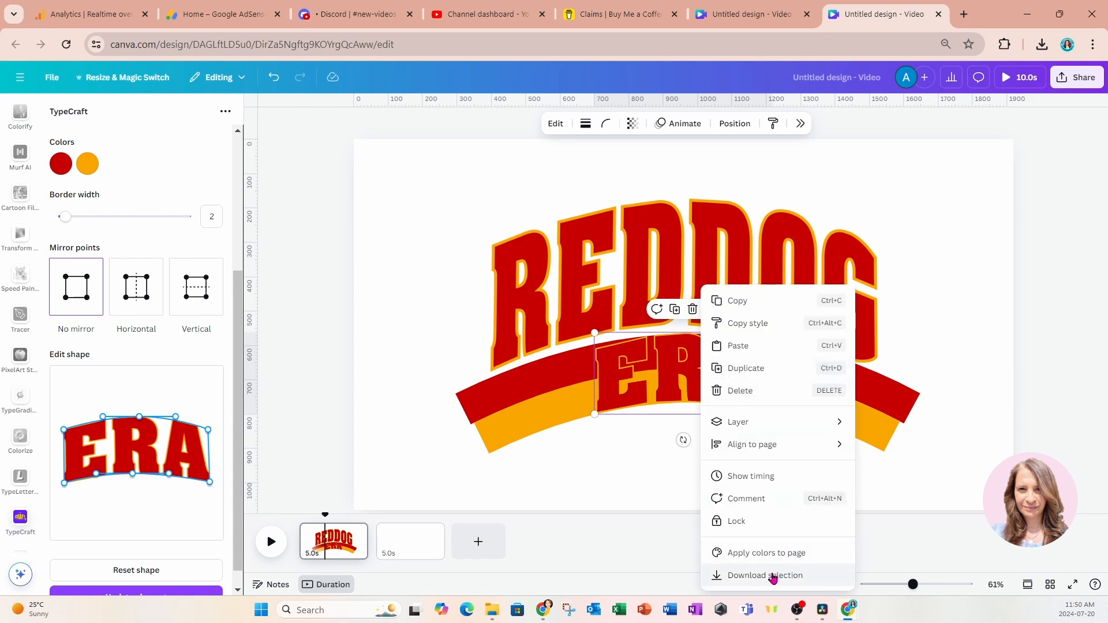
pyautogui.click(772, 577)
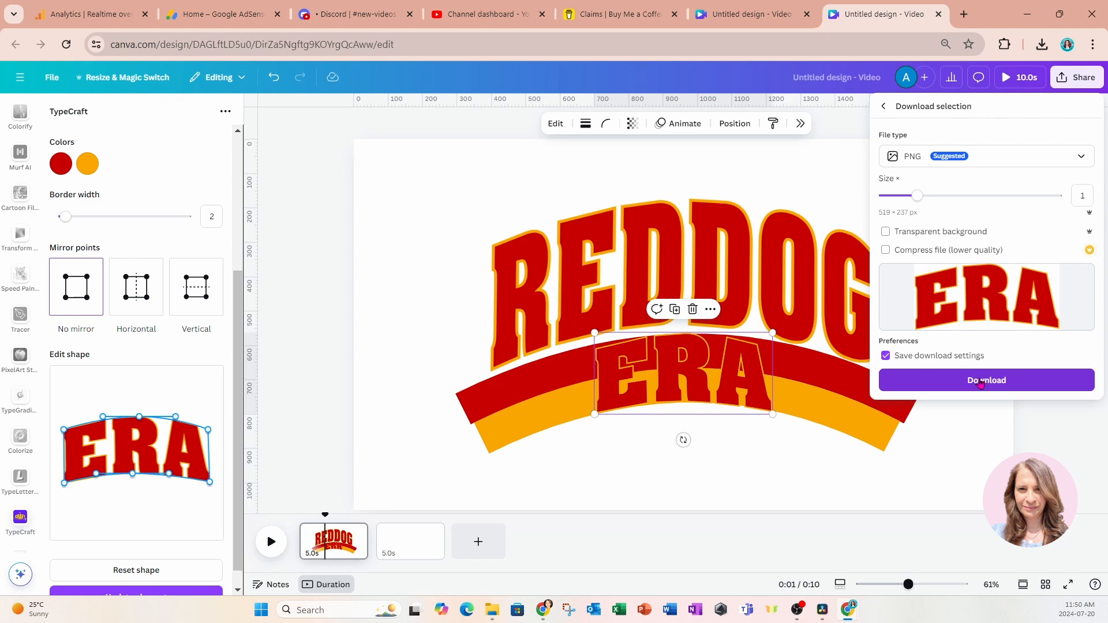
pyautogui.click(885, 231)
pyautogui.click(978, 382)
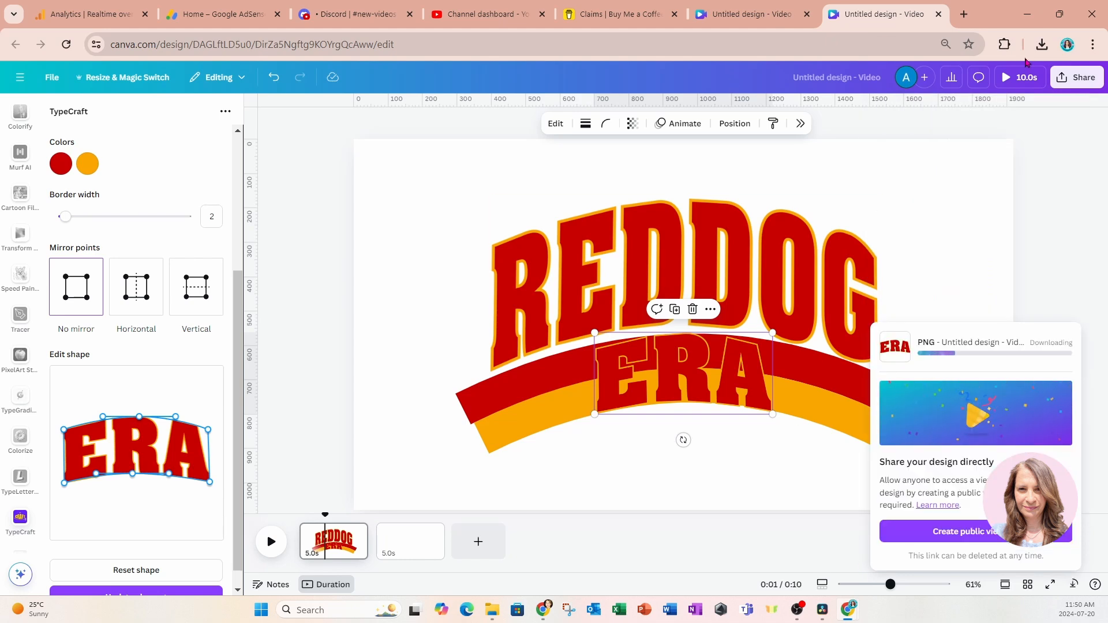
# Place the downloaded Untitled design.png on the page and delete the original TypeCraft ERA lettering.
pyautogui.click(1041, 44)
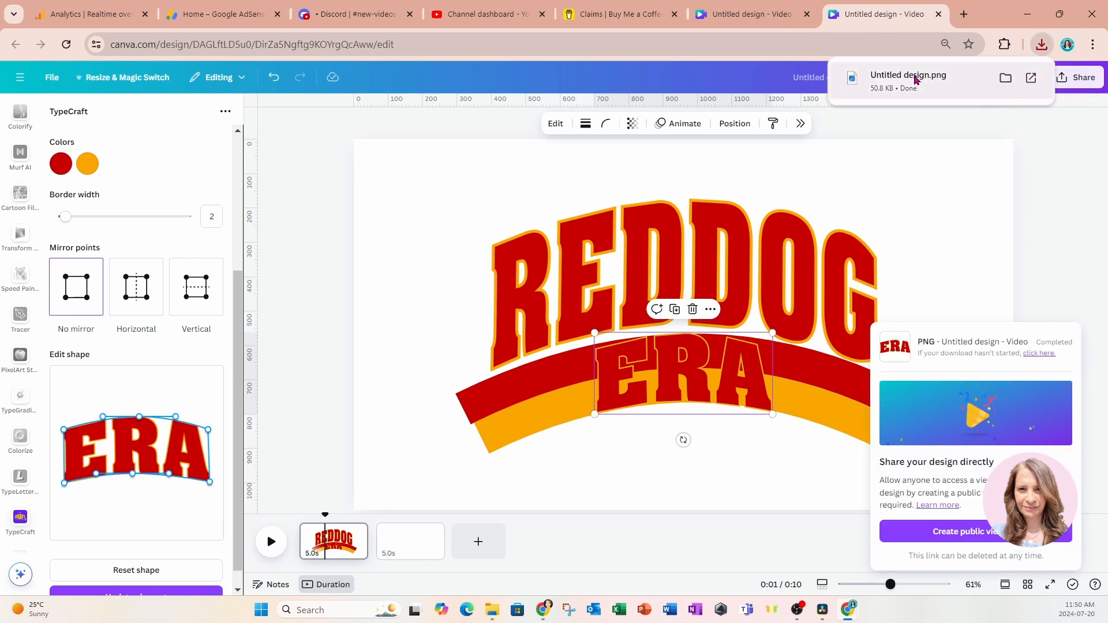
pyautogui.moveTo(915, 79); pyautogui.dragTo(701, 288)
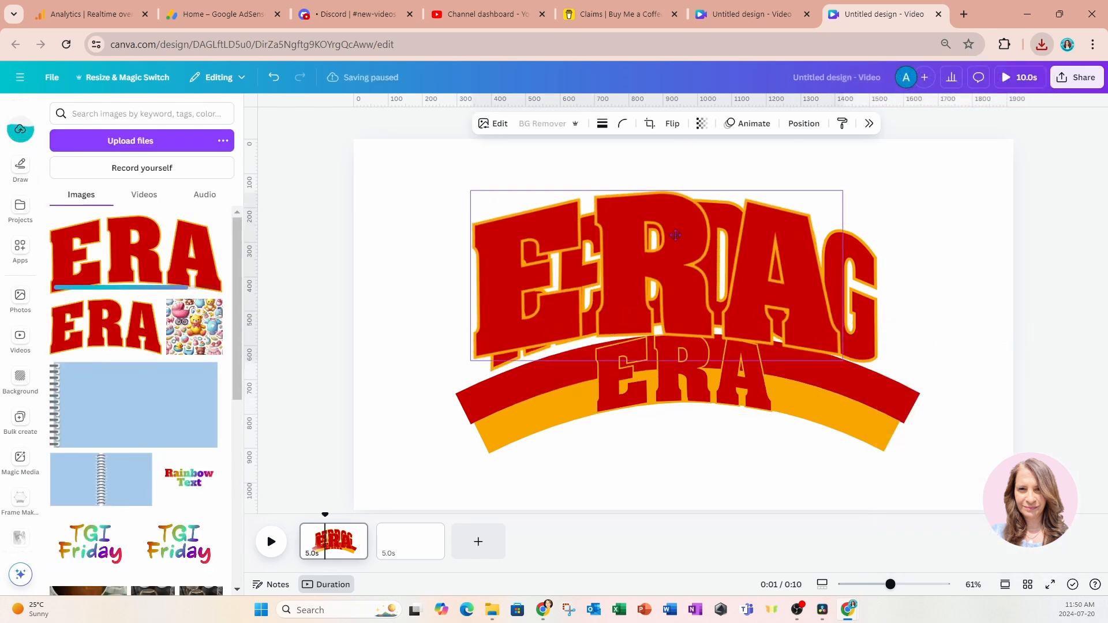
pyautogui.click(676, 390)
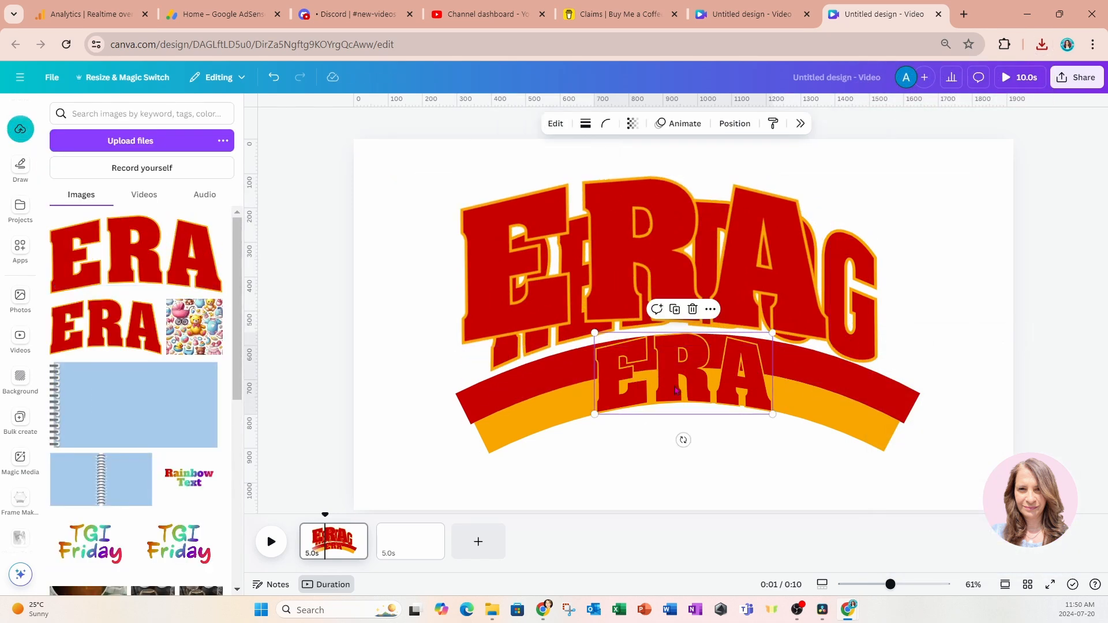
pyautogui.press('Delete')
# Move the ERA image onto the two bands and scale it down to fit centered within their combined height.
pyautogui.moveTo(657, 251); pyautogui.dragTo(717, 383)
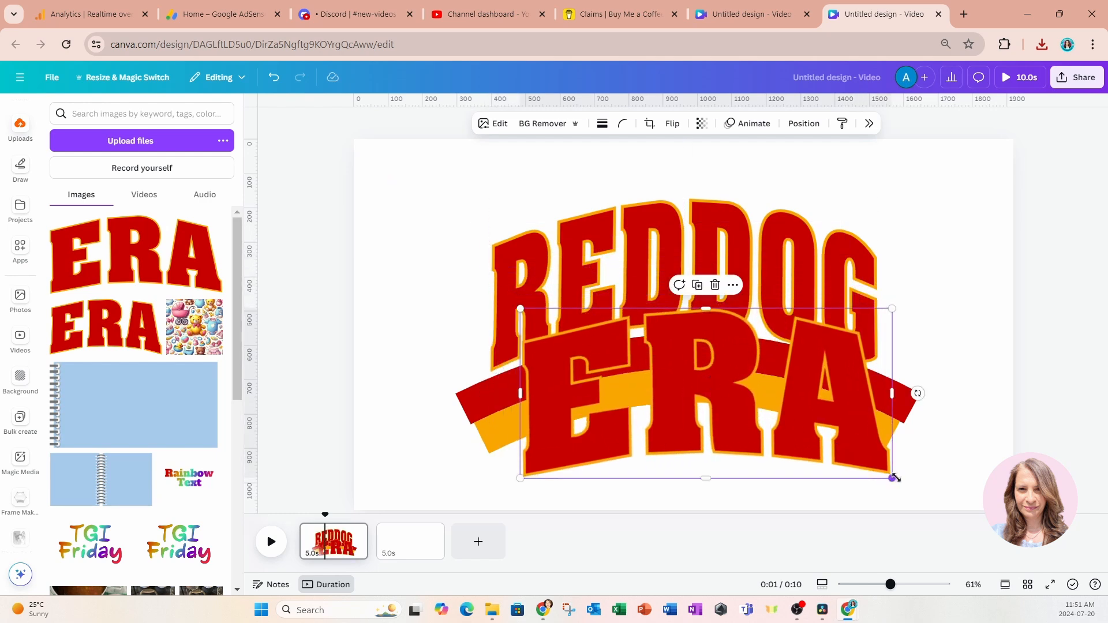
pyautogui.moveTo(892, 478); pyautogui.dragTo(756, 416)
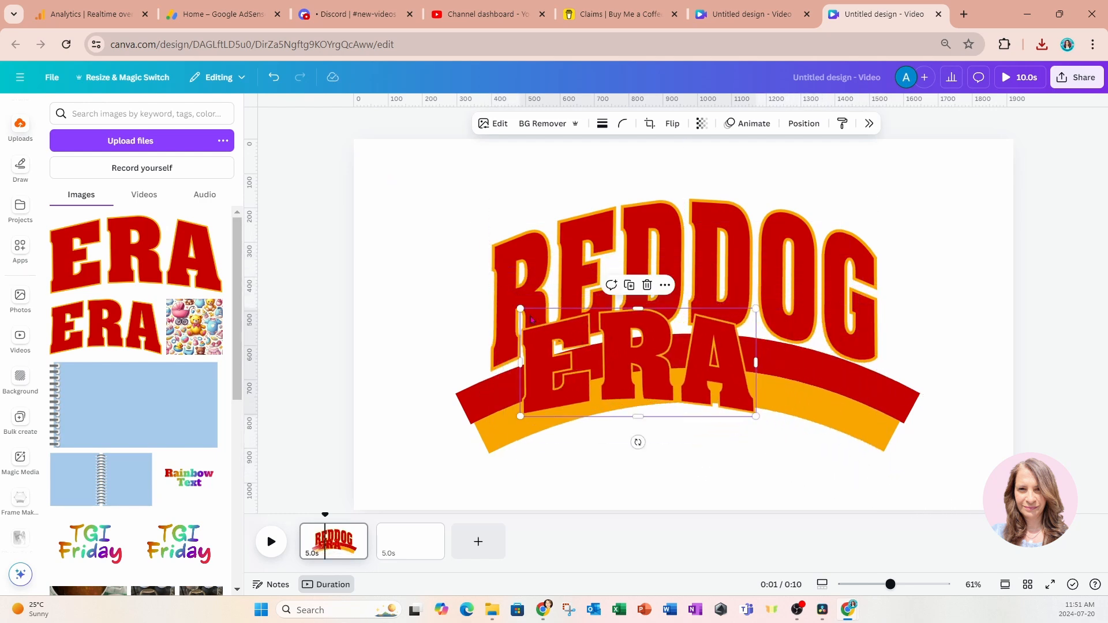
pyautogui.moveTo(521, 310); pyautogui.dragTo(625, 356)
pyautogui.moveTo(667, 391); pyautogui.dragTo(664, 375)
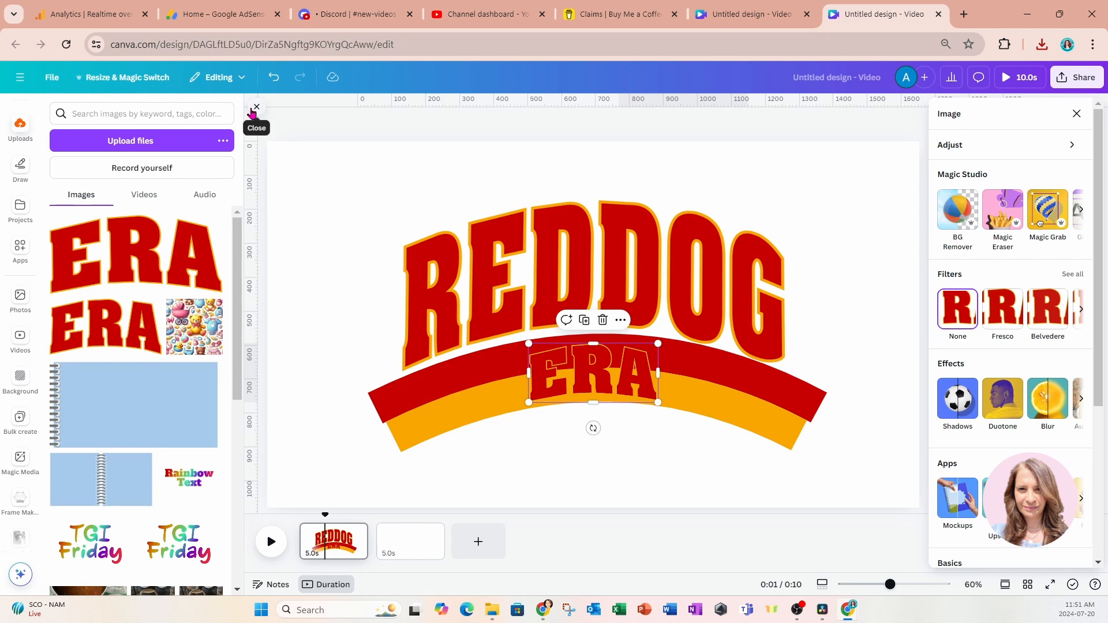
# Apply an Outline shadow to the ERA image in white #FFFFFF with size 54.
pyautogui.click(251, 109)
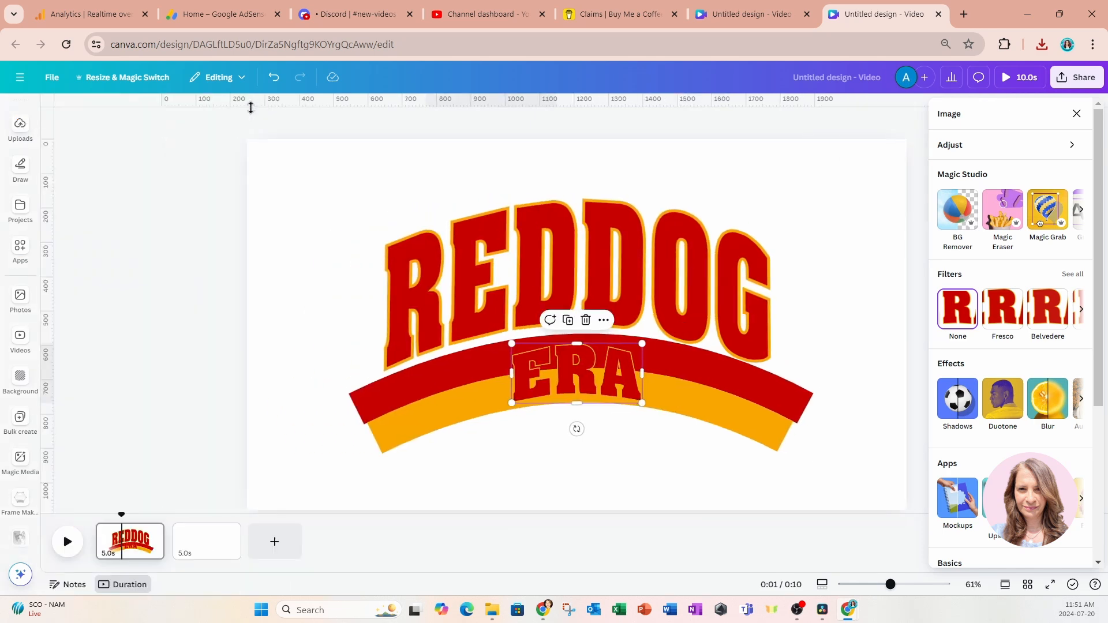
pyautogui.click(952, 397)
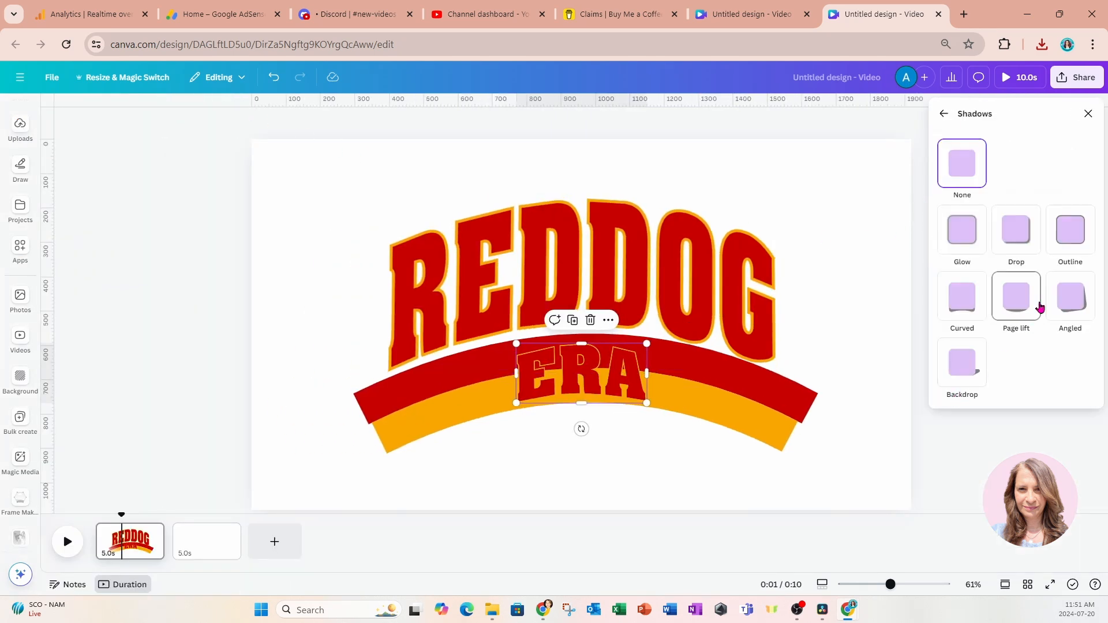
pyautogui.click(1078, 232)
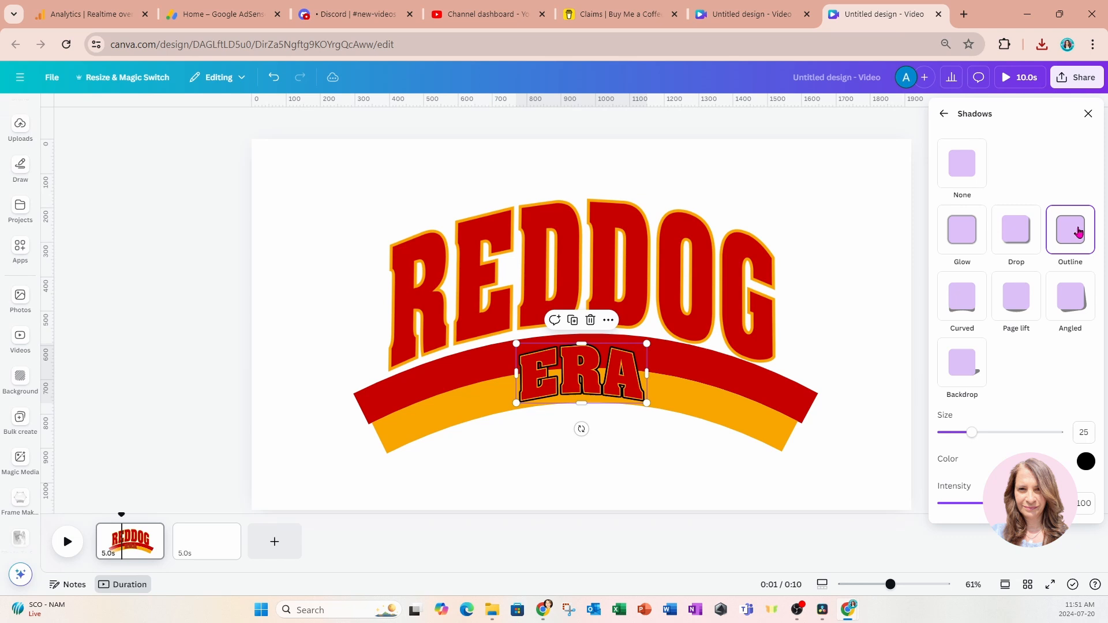
pyautogui.click(1082, 466)
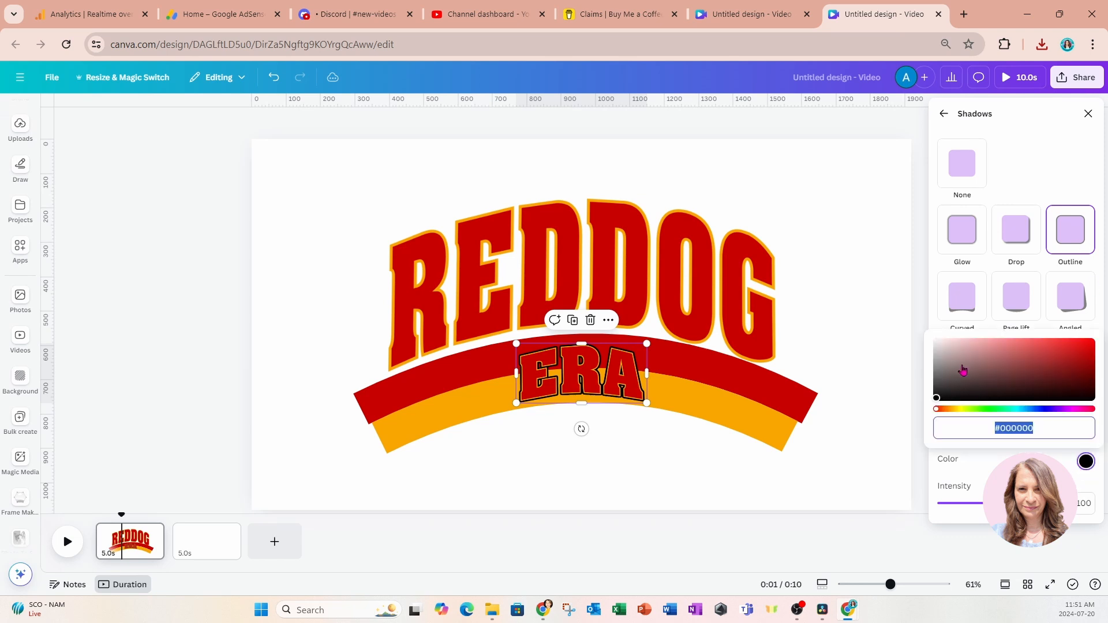
pyautogui.moveTo(936, 400); pyautogui.dragTo(935, 343)
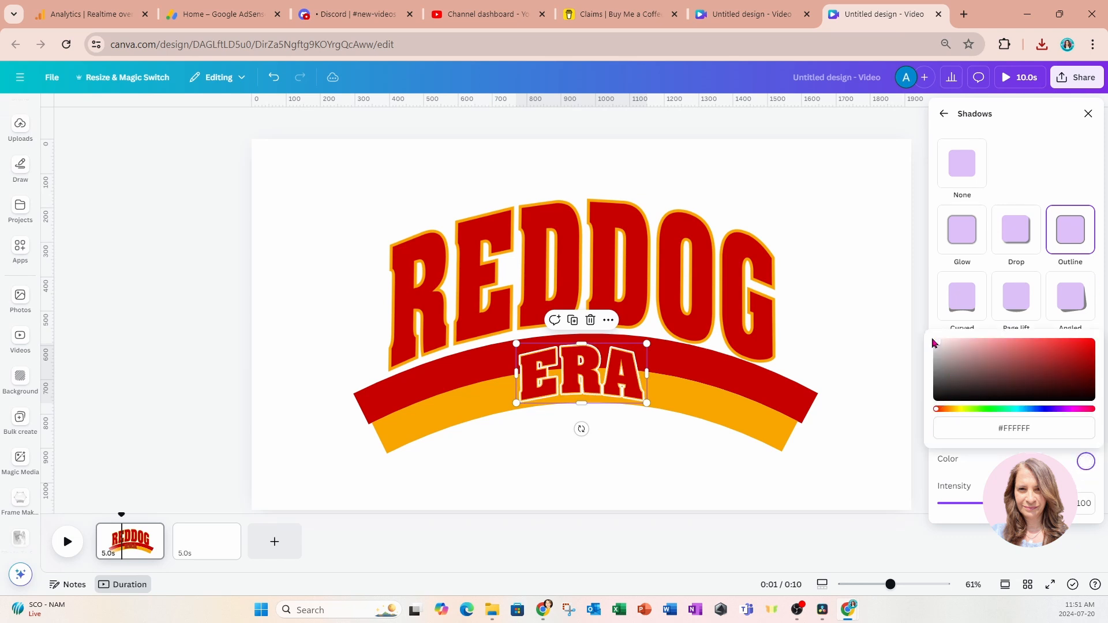
pyautogui.click(1042, 450)
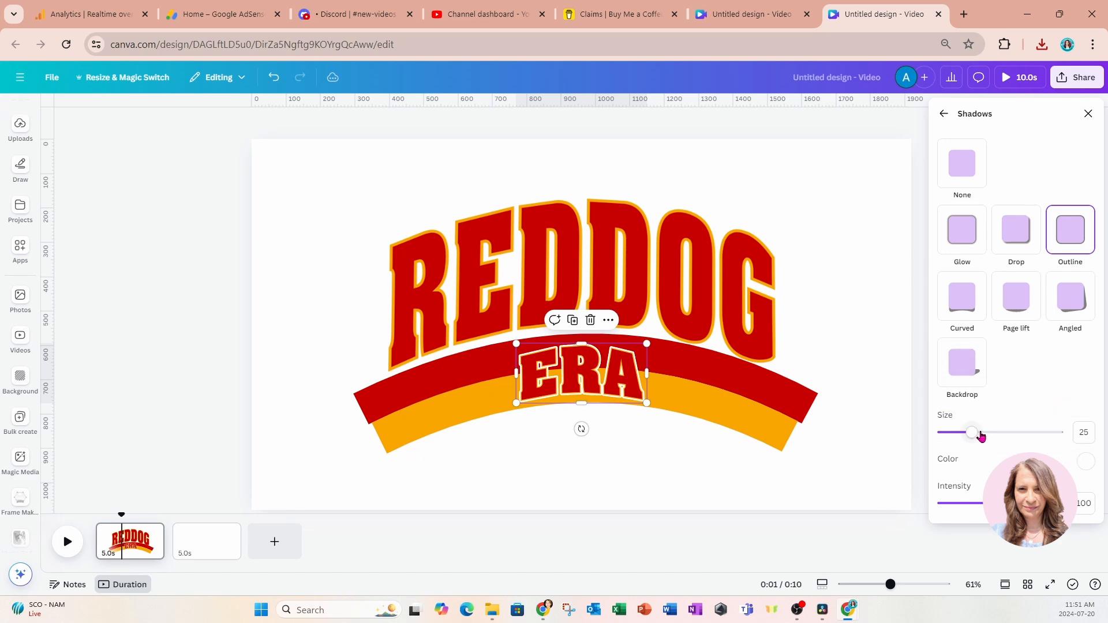
pyautogui.moveTo(974, 437); pyautogui.dragTo(1006, 438)
# Enlarge the ERA image proportionally so its outlined letters cover the full height of both bands at the center.
pyautogui.moveTo(646, 344); pyautogui.dragTo(672, 335)
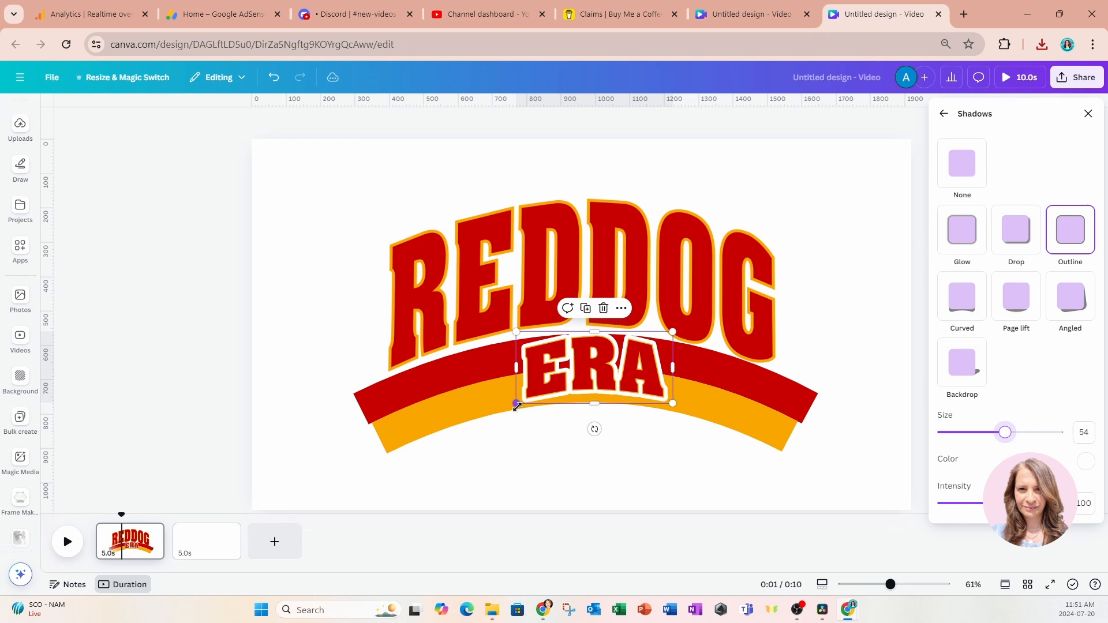
pyautogui.moveTo(516, 404); pyautogui.dragTo(505, 425)
pyautogui.moveTo(672, 410); pyautogui.dragTo(650, 404)
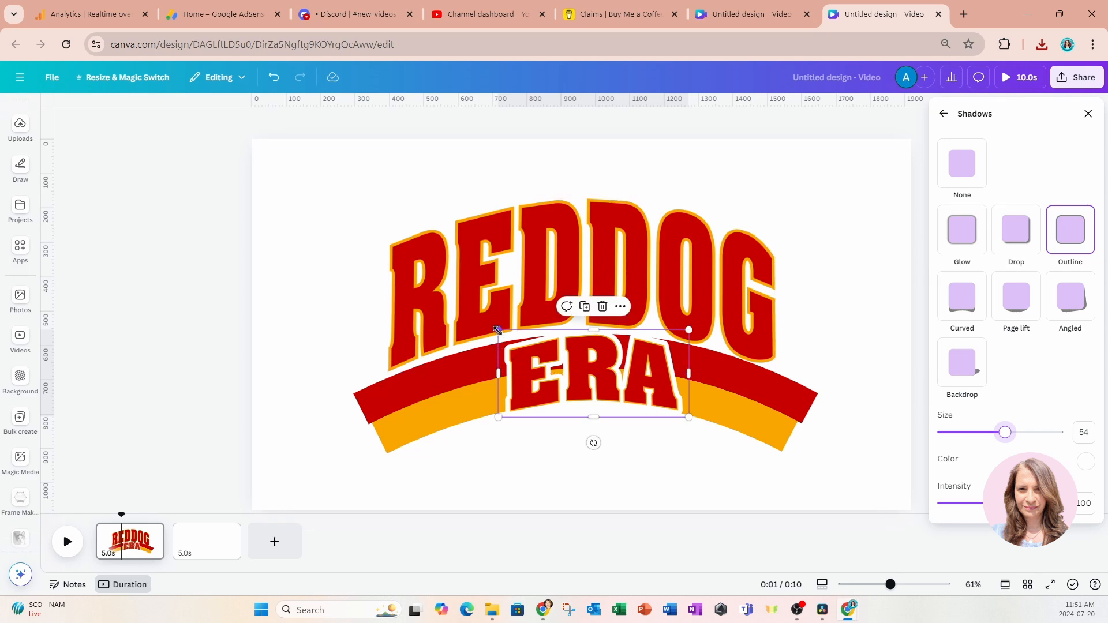
pyautogui.moveTo(498, 330); pyautogui.dragTo(489, 327)
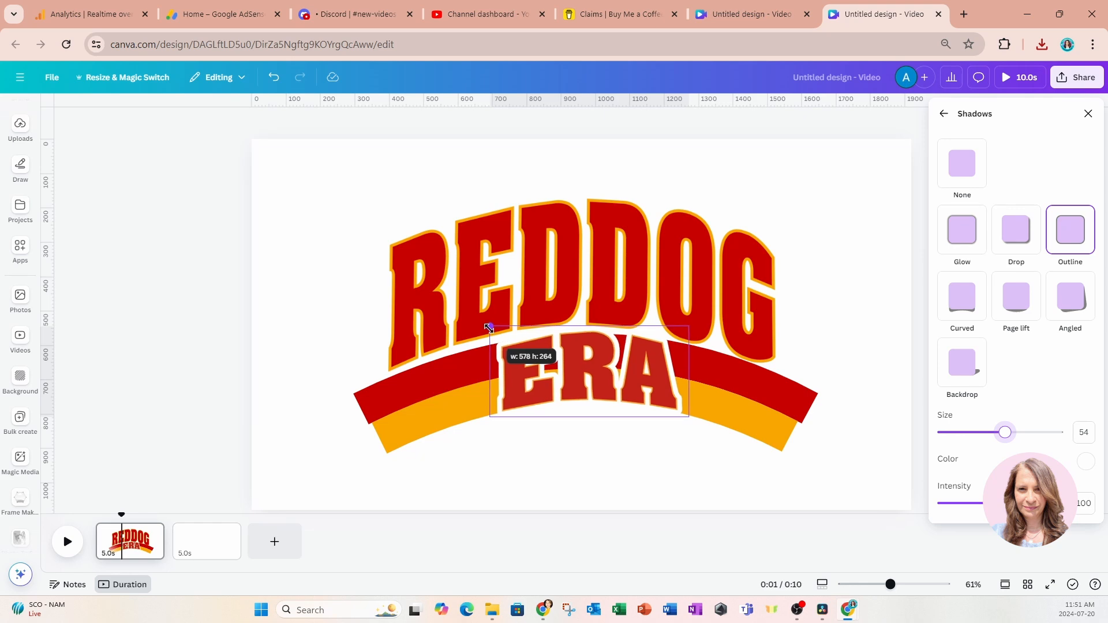
pyautogui.moveTo(489, 327); pyautogui.dragTo(489, 327)
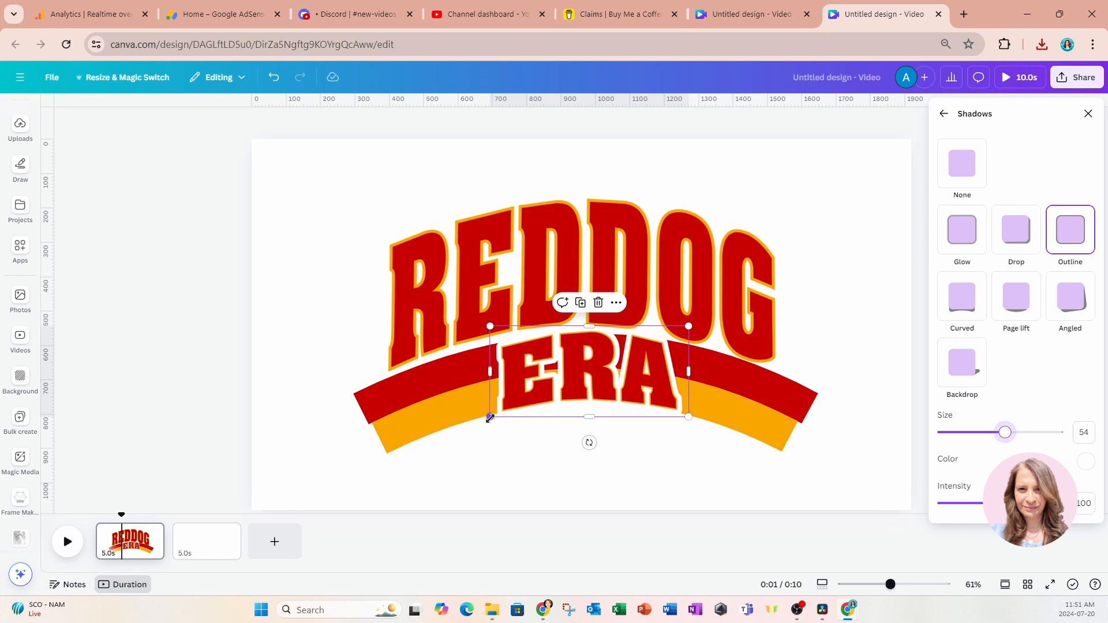
pyautogui.moveTo(490, 418); pyautogui.dragTo(488, 421)
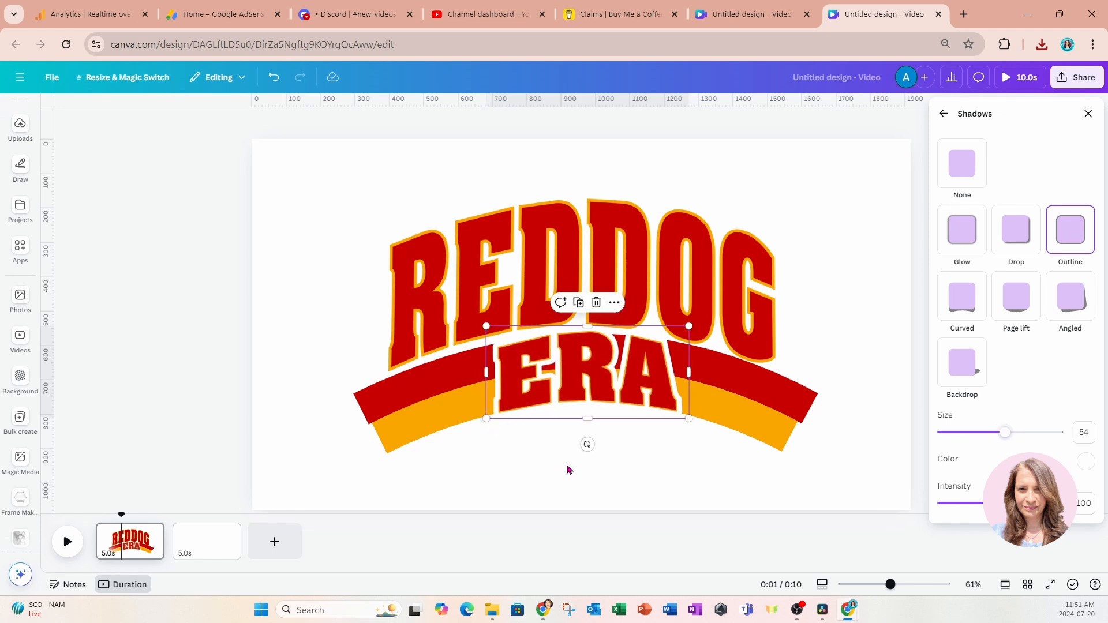
# Increase the ERA image's white outline shadow size to 100.
pyautogui.click(572, 474)
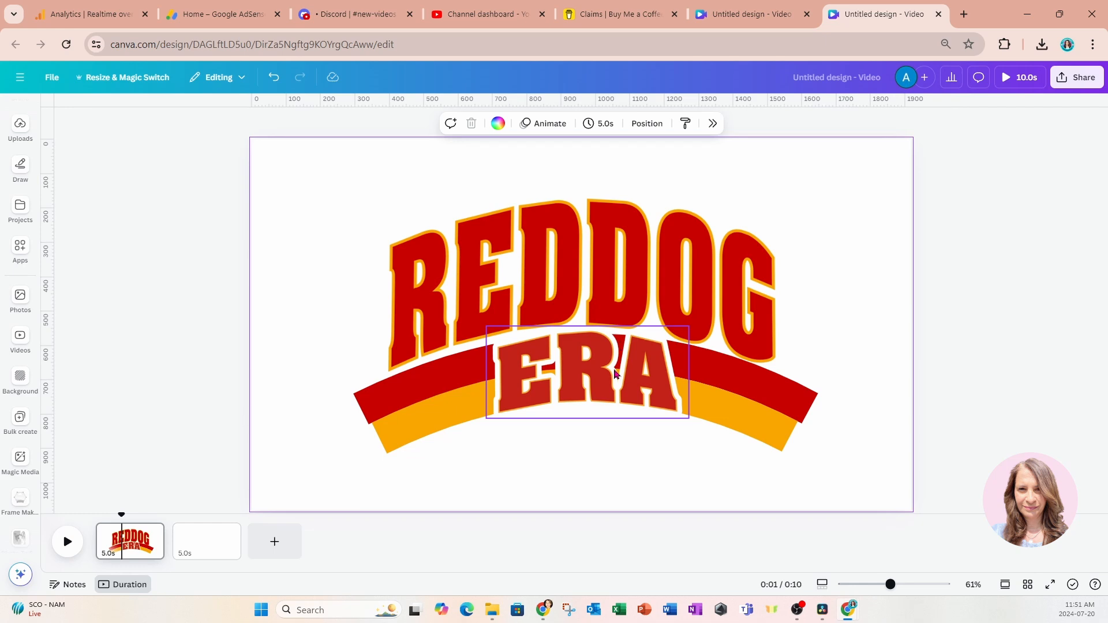
pyautogui.click(558, 375)
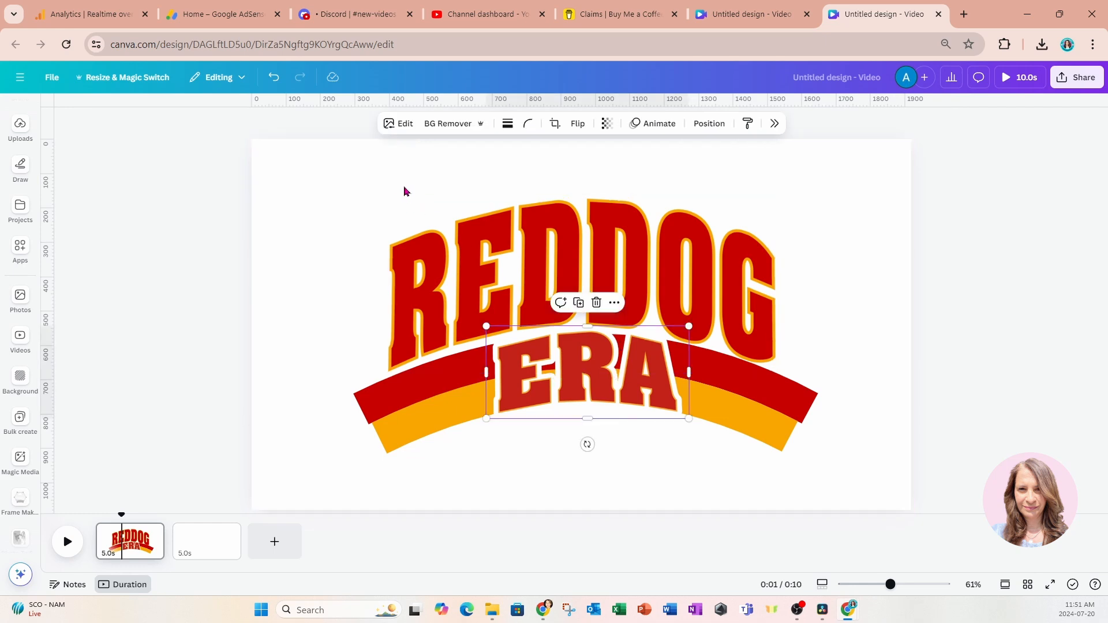
pyautogui.click(397, 124)
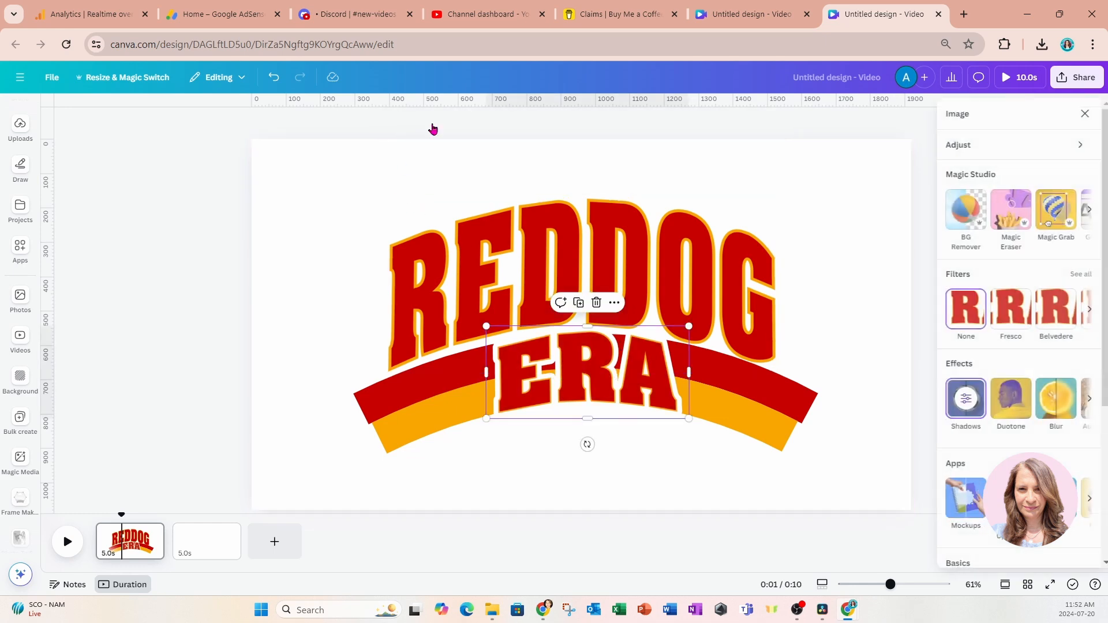
pyautogui.click(957, 398)
pyautogui.moveTo(974, 430); pyautogui.dragTo(1067, 439)
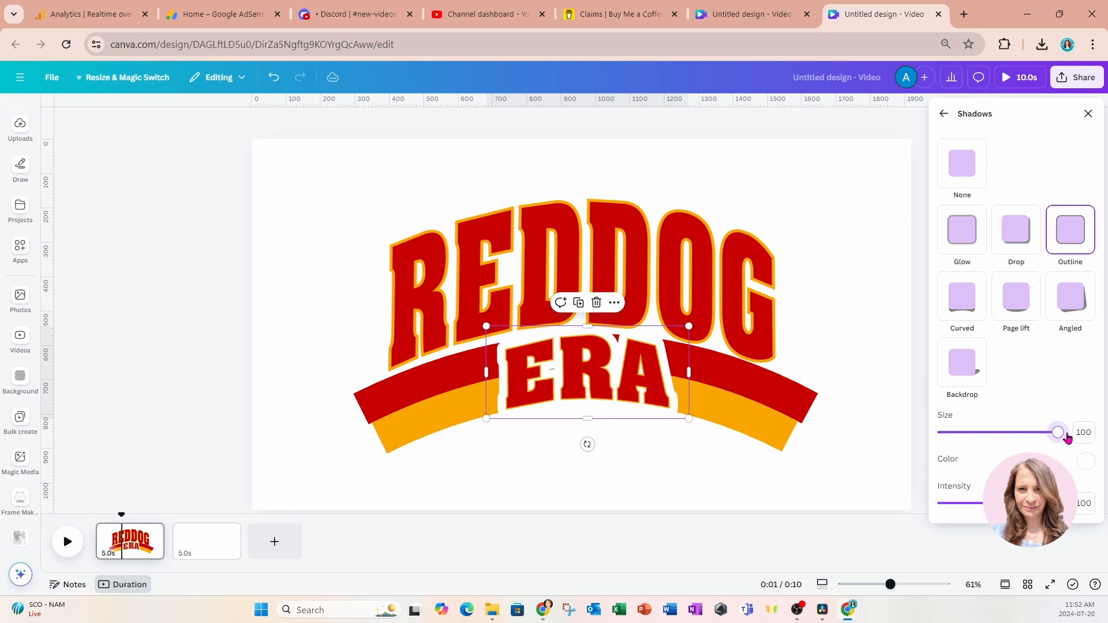
pyautogui.click(785, 488)
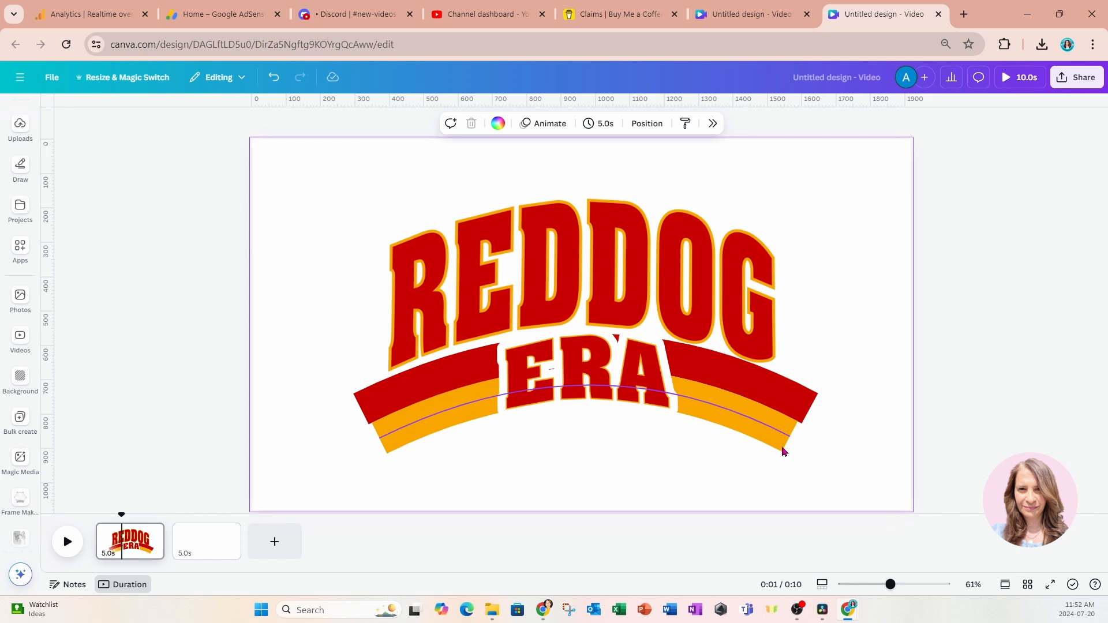
# Add a square shape and move it off ERA to the area over REDDOG's first letter.
pyautogui.click(25, 173)
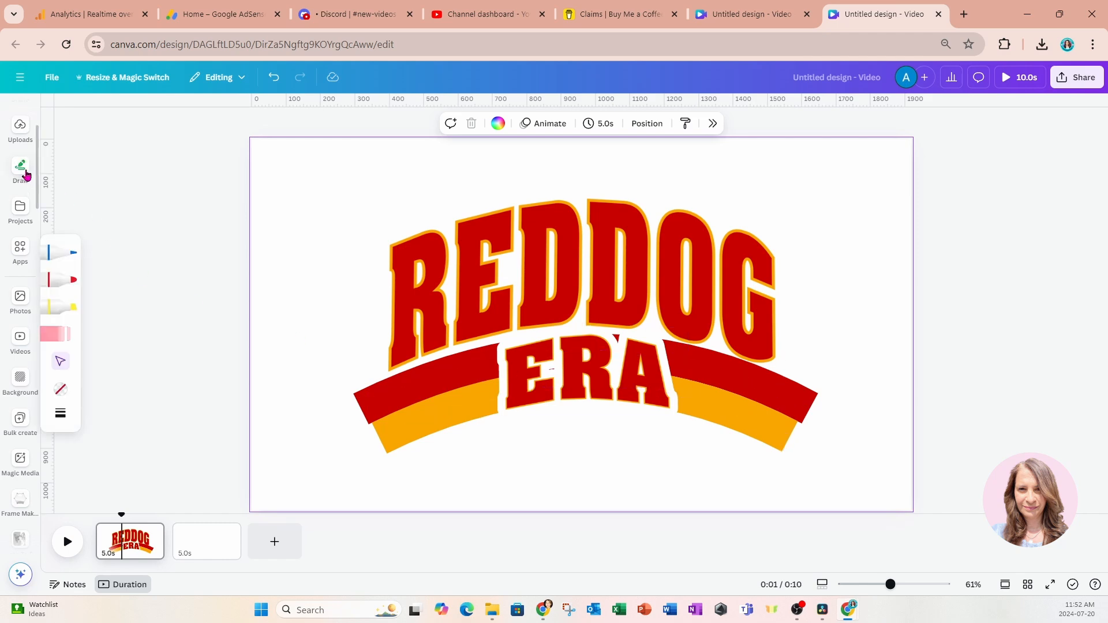
pyautogui.scroll(3, 27, 175)
pyautogui.click(21, 166)
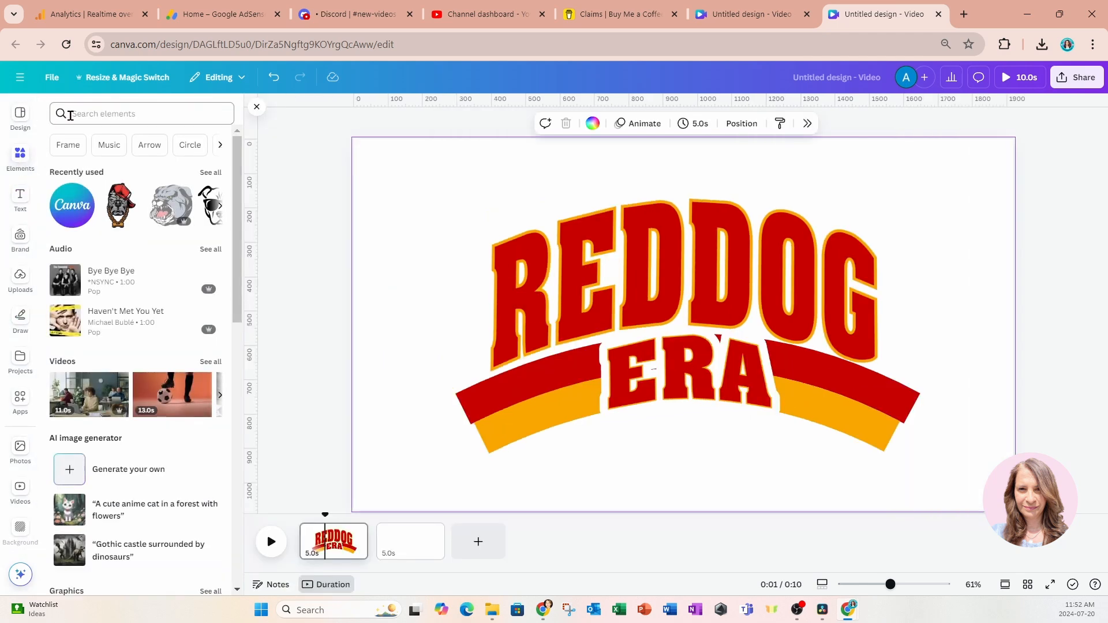
pyautogui.click(70, 115)
pyautogui.click(414, 231)
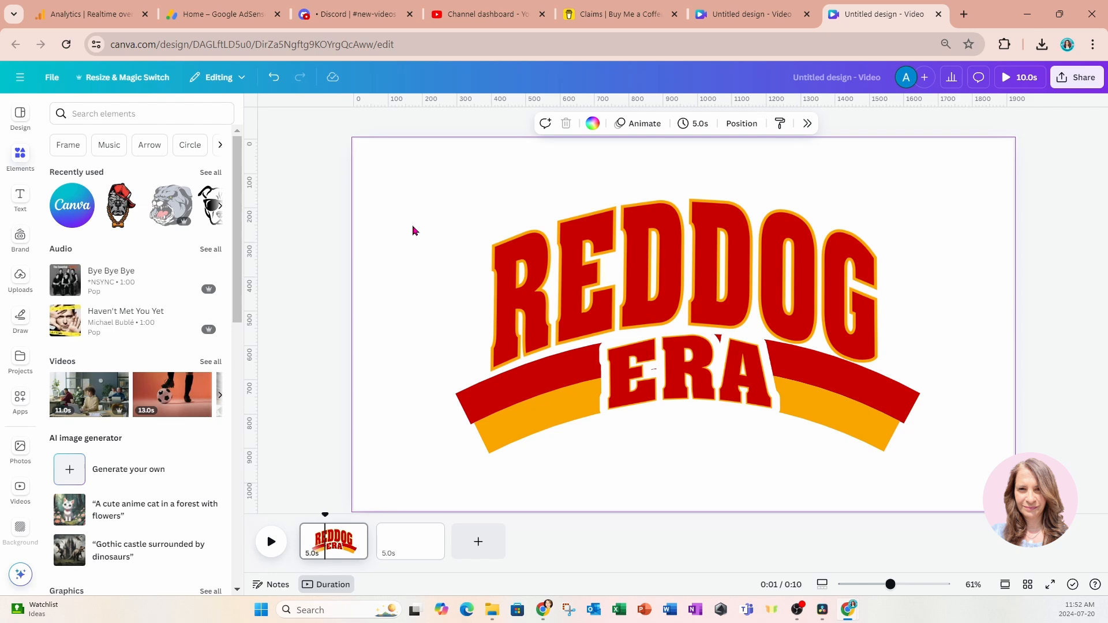
pyautogui.press('r')
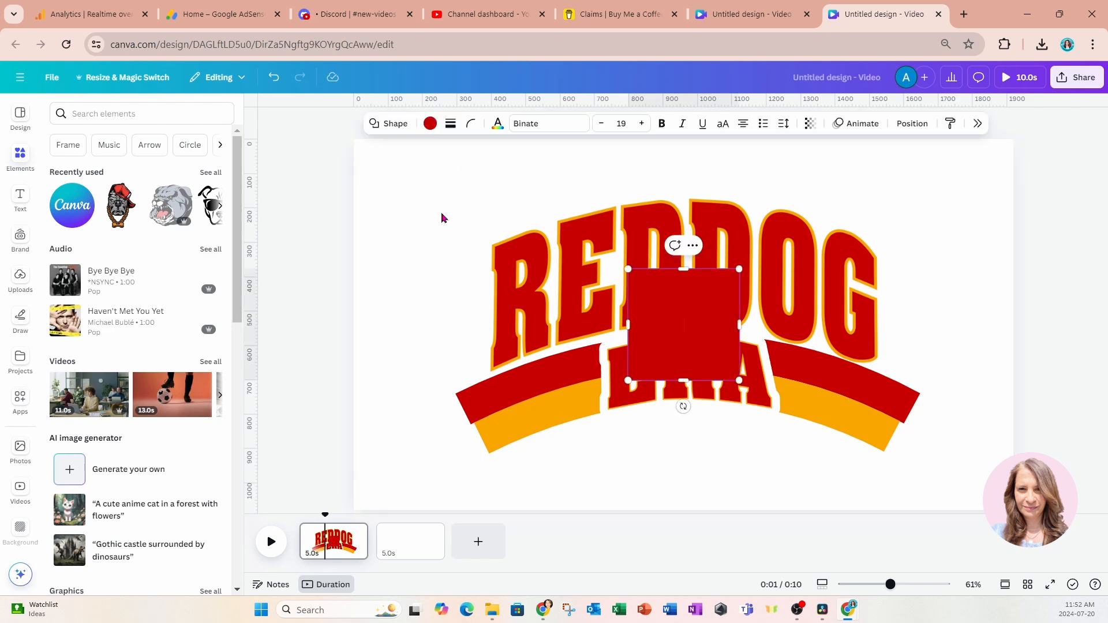
pyautogui.moveTo(678, 338); pyautogui.dragTo(439, 273)
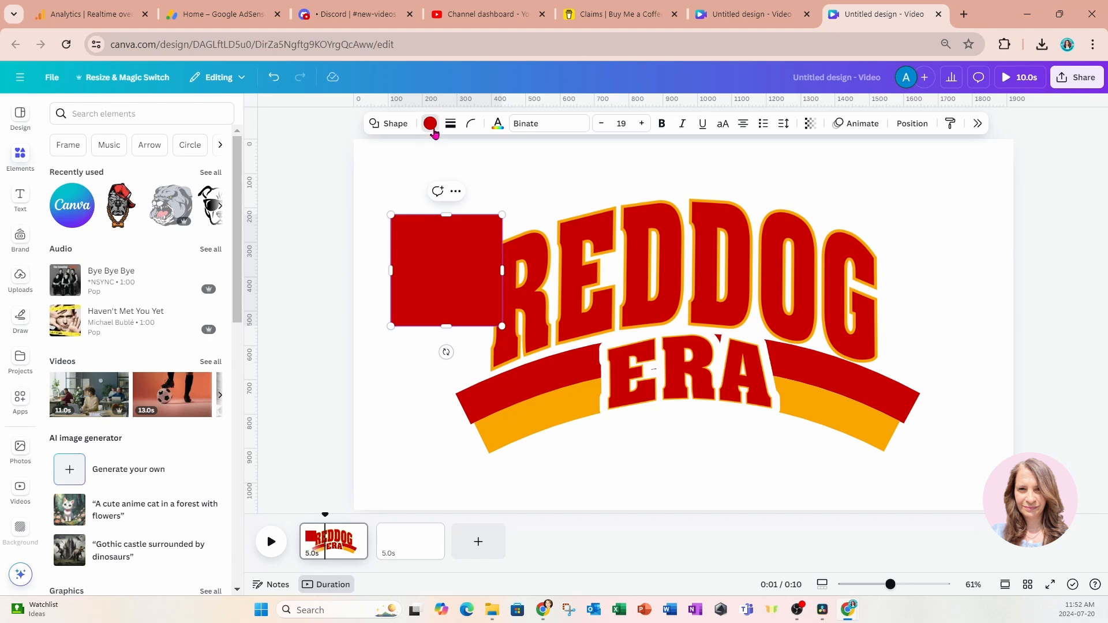
# Color the square white, move it over the bands' left ends flush with REDDOG's left edge, and shorten its height slightly.
pyautogui.click(430, 123)
pyautogui.click(950, 268)
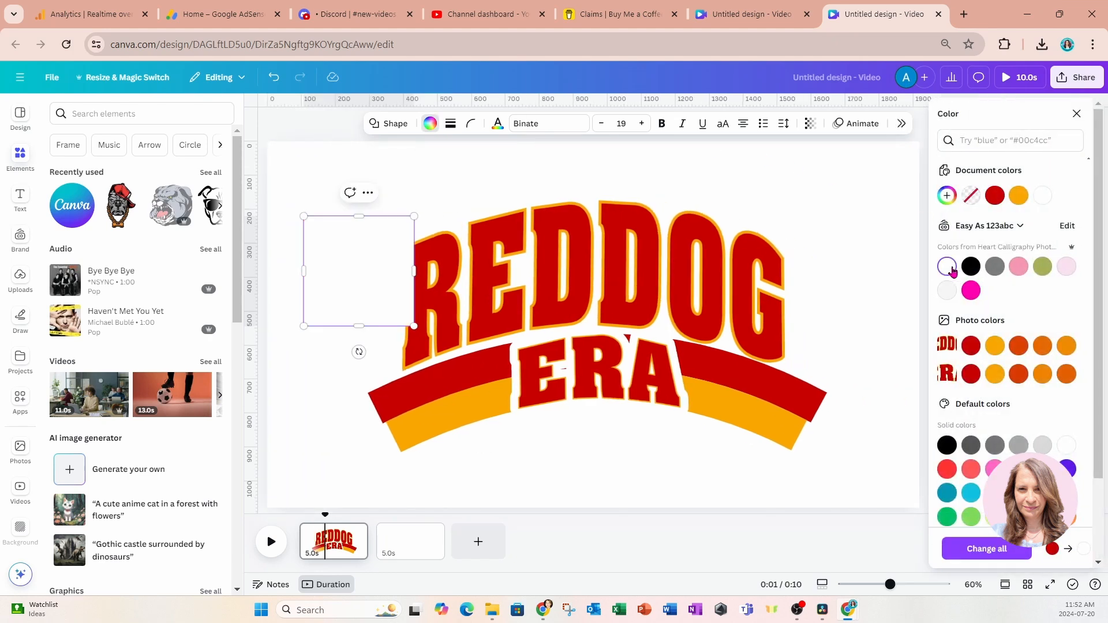
pyautogui.moveTo(347, 264); pyautogui.dragTo(334, 419)
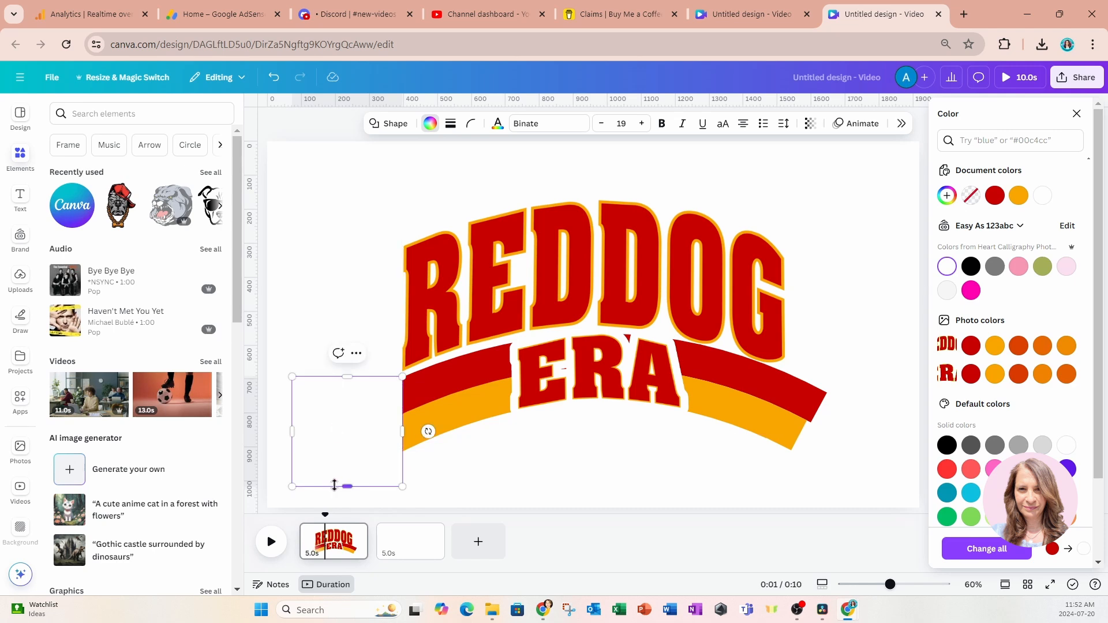
pyautogui.moveTo(346, 485); pyautogui.dragTo(354, 471)
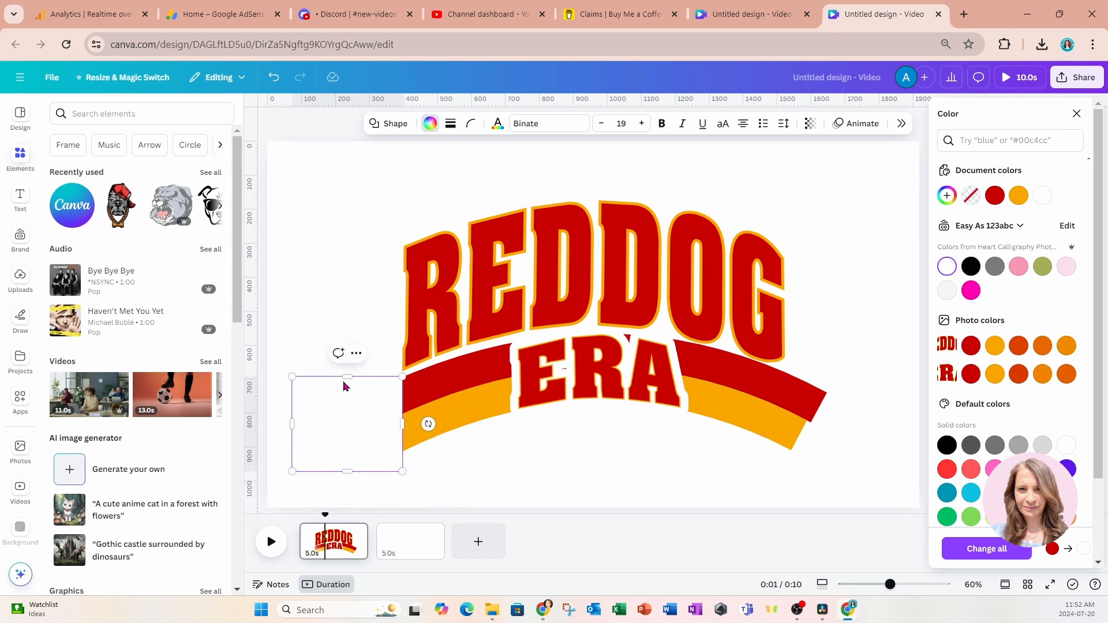
# Duplicate the white shape and place the copy over the bands' right ends, flush with REDDOG's right edge.
pyautogui.click(456, 485)
pyautogui.click(357, 448)
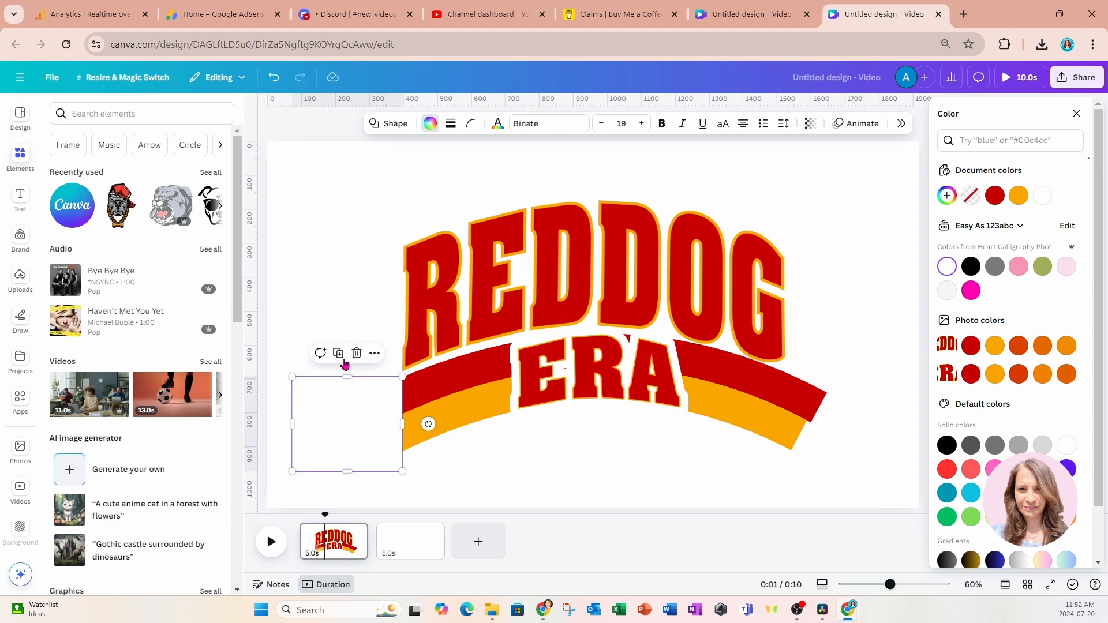
pyautogui.moveTo(341, 433); pyautogui.dragTo(825, 416)
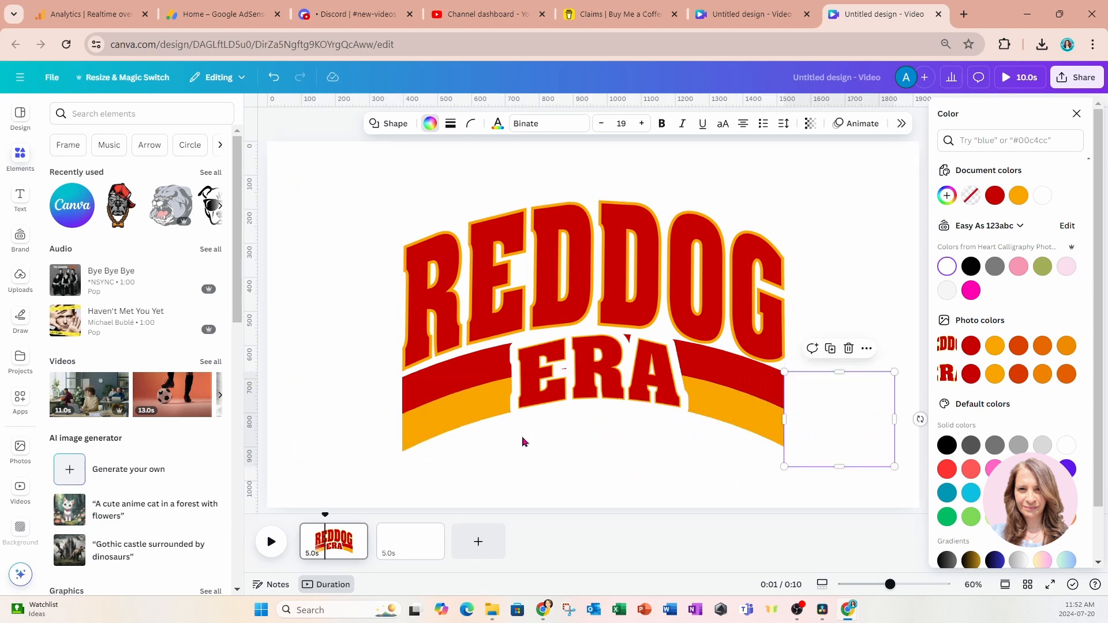
pyautogui.click(536, 466)
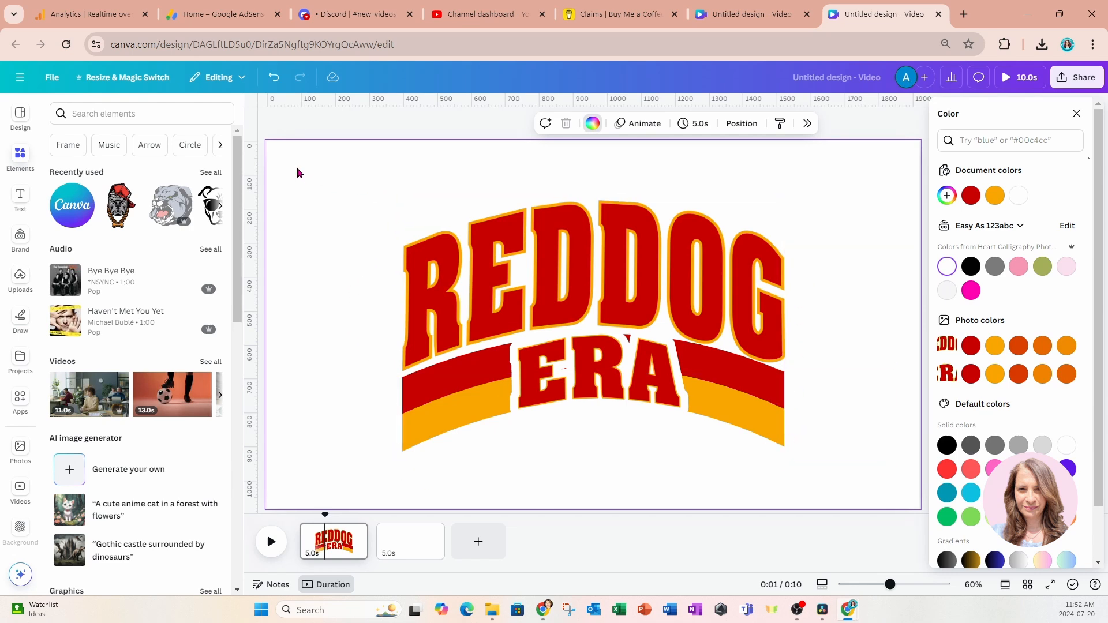
# Select all the logo elements together and enlarge them proportionally until the logo fills most of the page height.
pyautogui.moveTo(297, 157); pyautogui.dragTo(909, 517)
pyautogui.moveTo(895, 469); pyautogui.dragTo(956, 499)
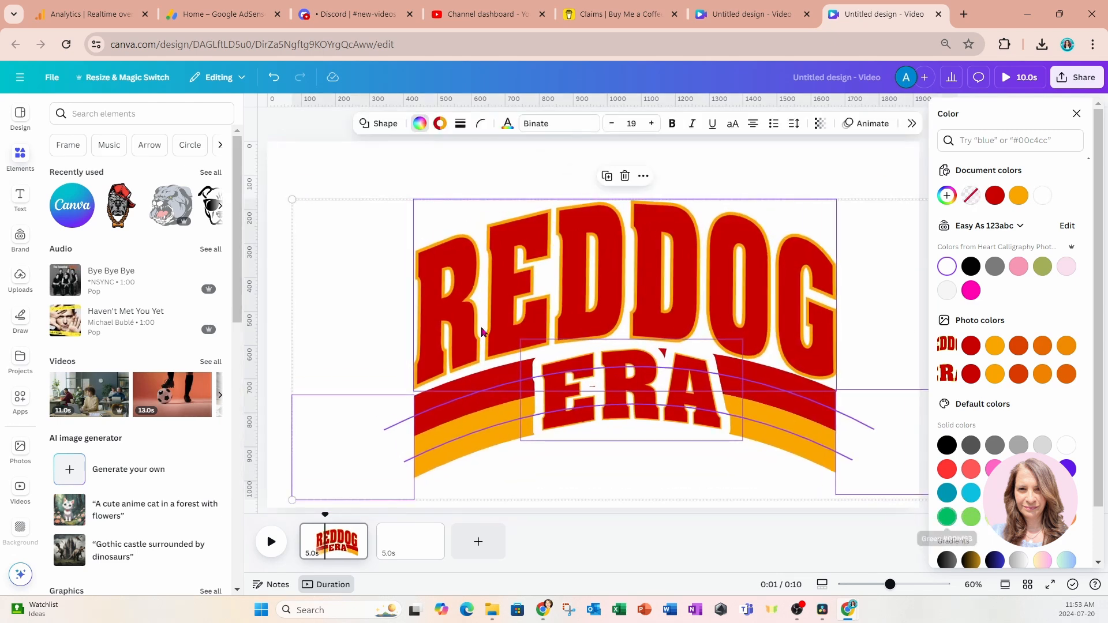
pyautogui.moveTo(291, 200); pyautogui.dragTo(258, 172)
pyautogui.click(299, 154)
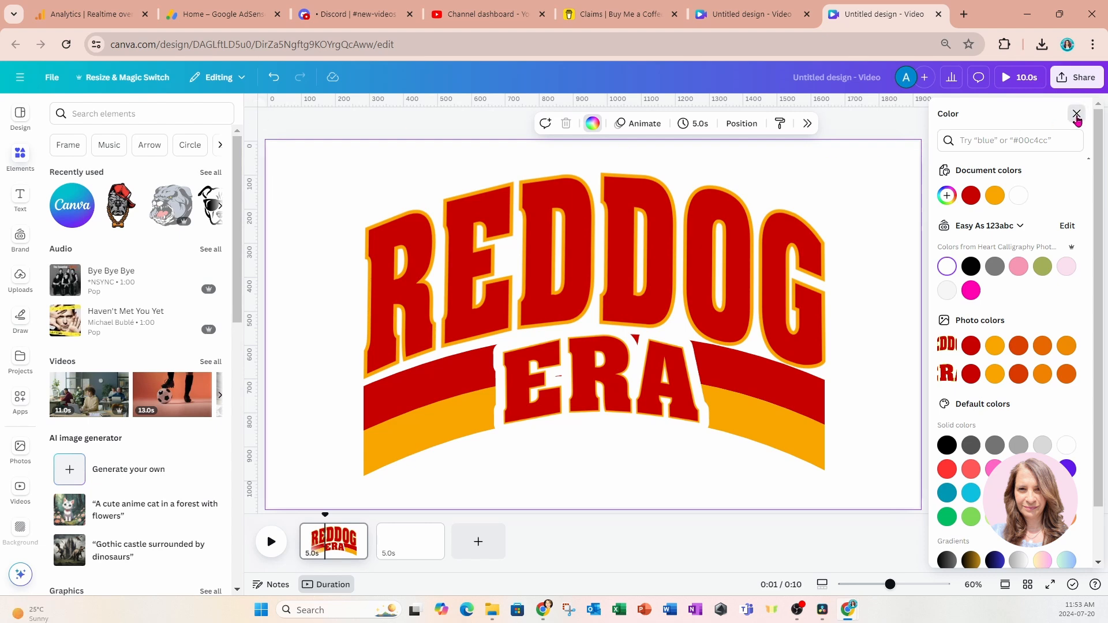
pyautogui.click(1077, 114)
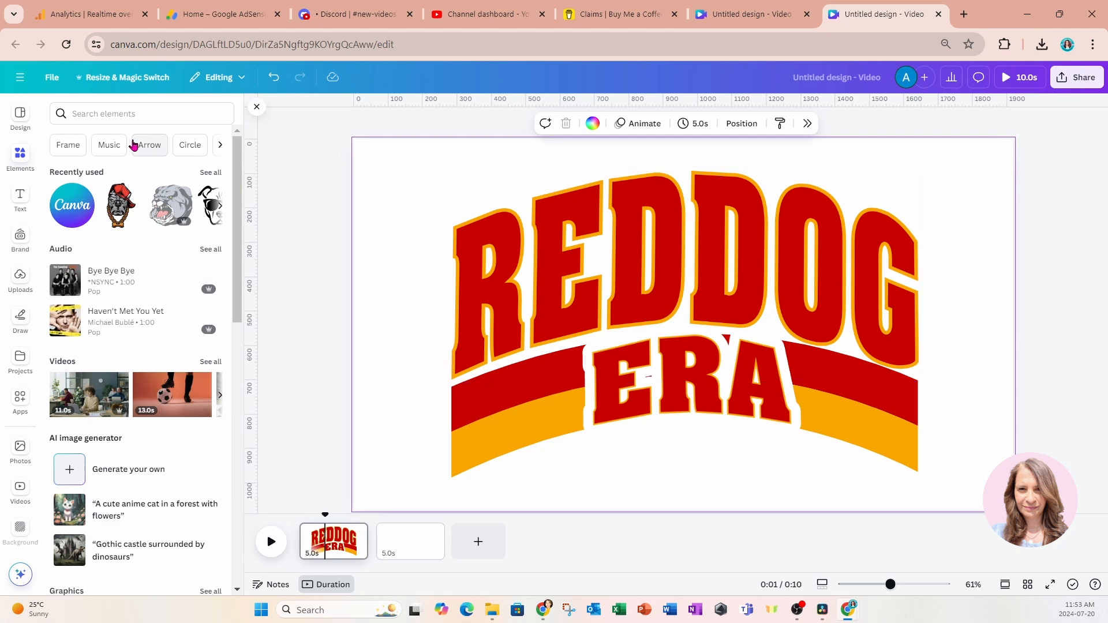
# Search the elements for GRUNGE graphics and add the first speckled black texture to the page.
pyautogui.click(139, 115)
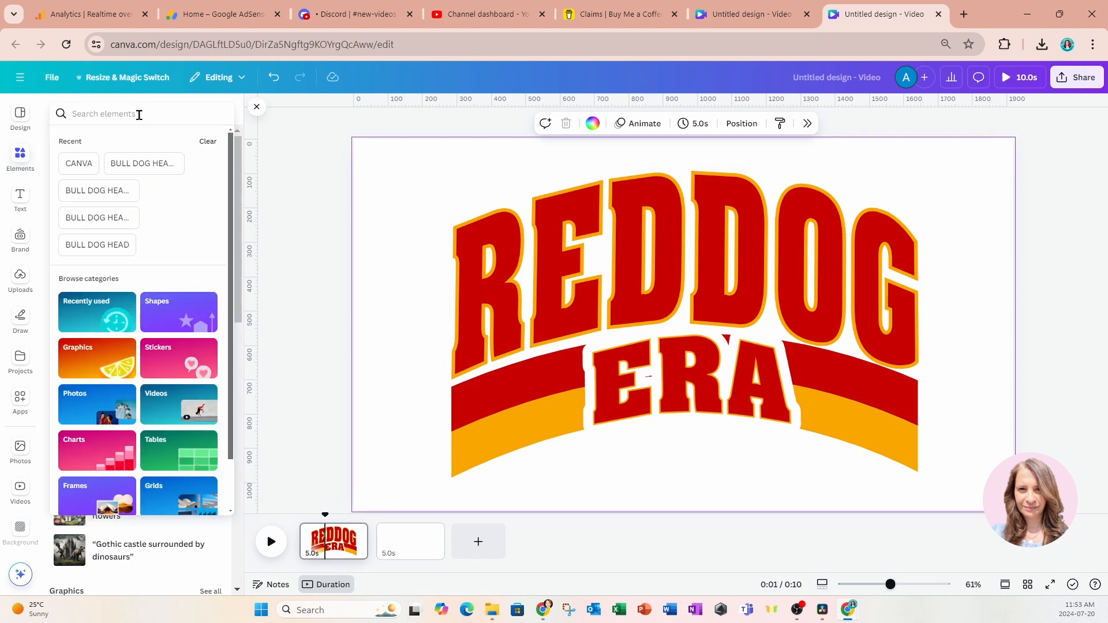
pyautogui.write('GRUNGE')
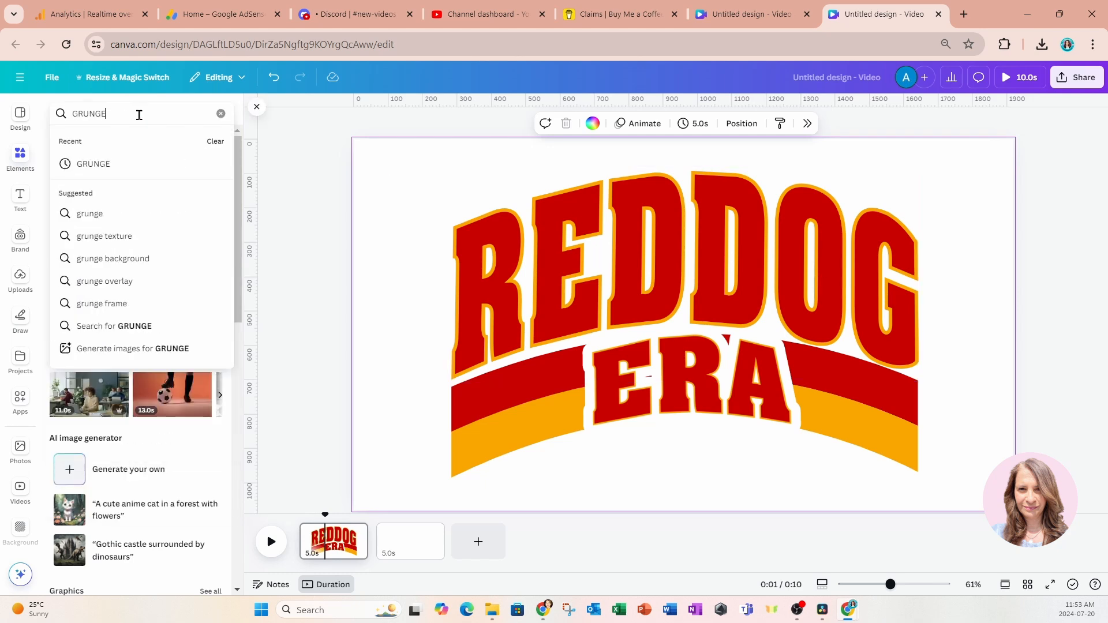
pyautogui.press('Return')
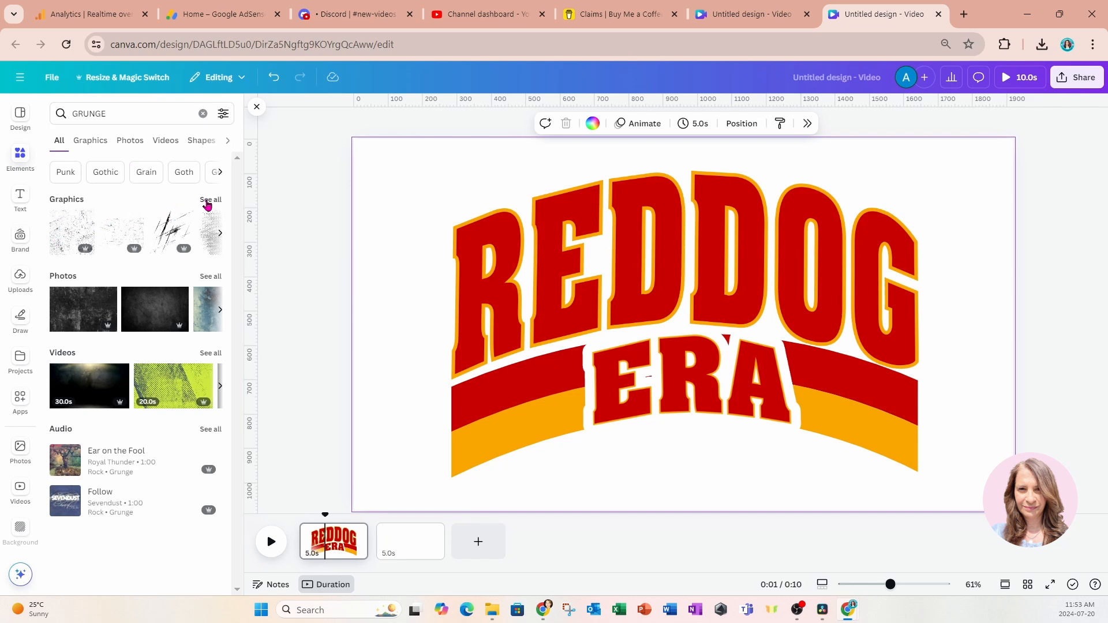
pyautogui.click(209, 200)
pyautogui.click(66, 225)
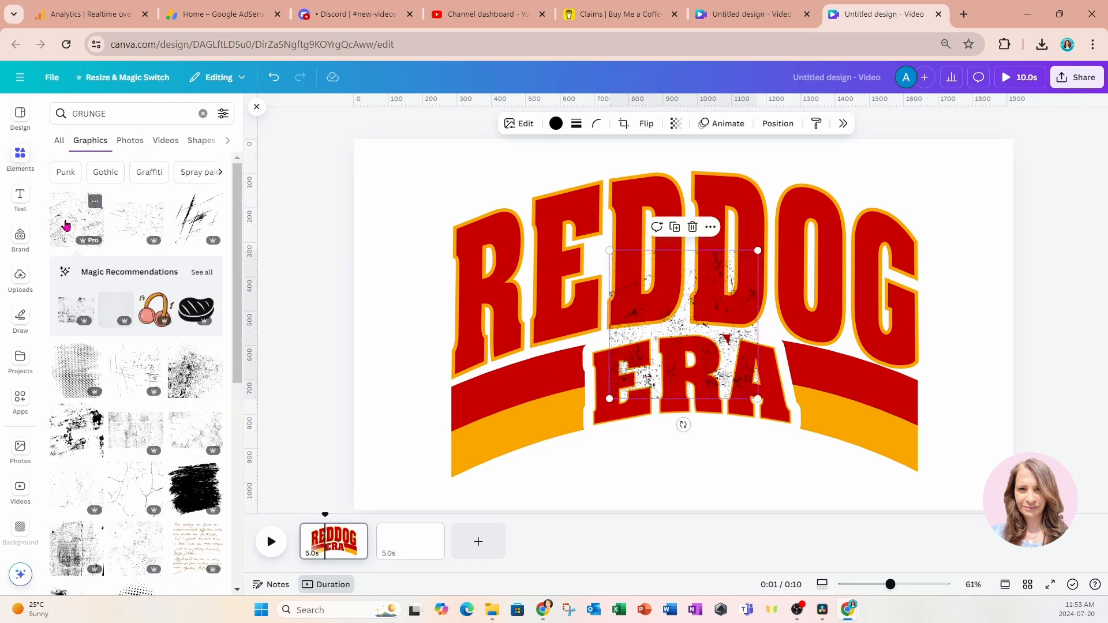
# Enlarge the grunge texture over the left half of the logo, aligned with REDDOG's left edge, and color it white.
pyautogui.moveTo(647, 329); pyautogui.dragTo(475, 300)
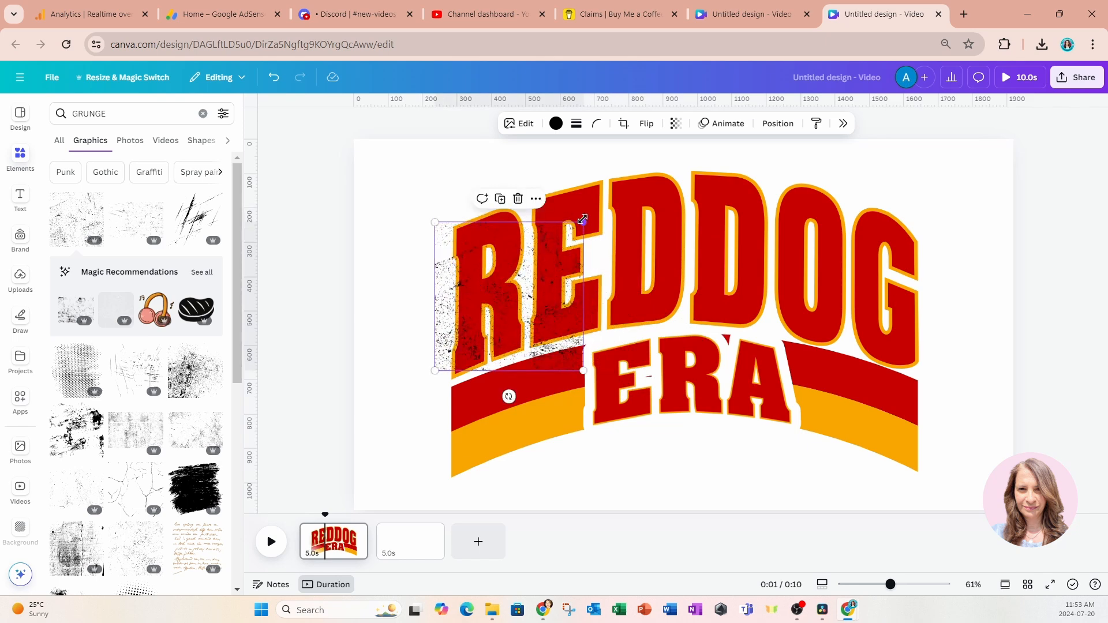
pyautogui.moveTo(583, 220); pyautogui.dragTo(680, 126)
pyautogui.moveTo(605, 202); pyautogui.dragTo(621, 267)
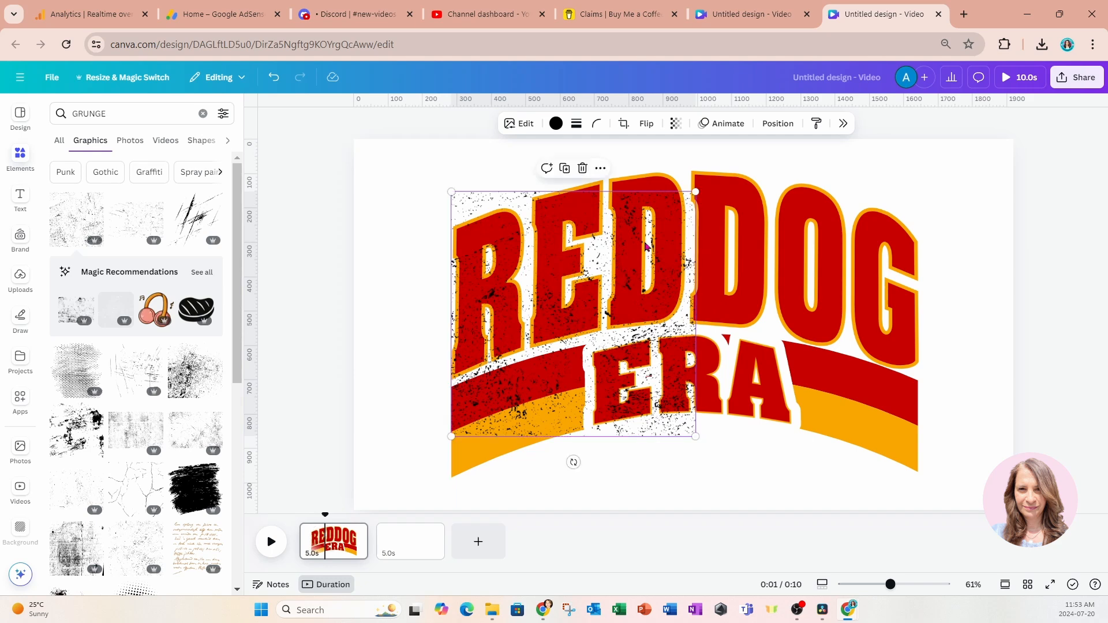
pyautogui.moveTo(697, 191); pyautogui.dragTo(718, 166)
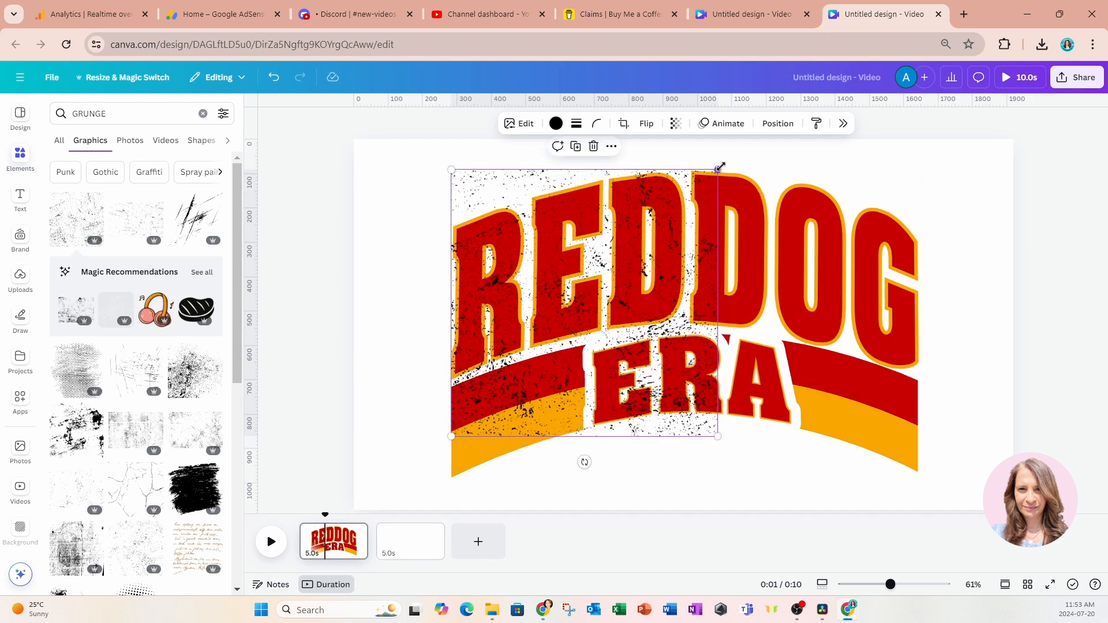
pyautogui.click(555, 123)
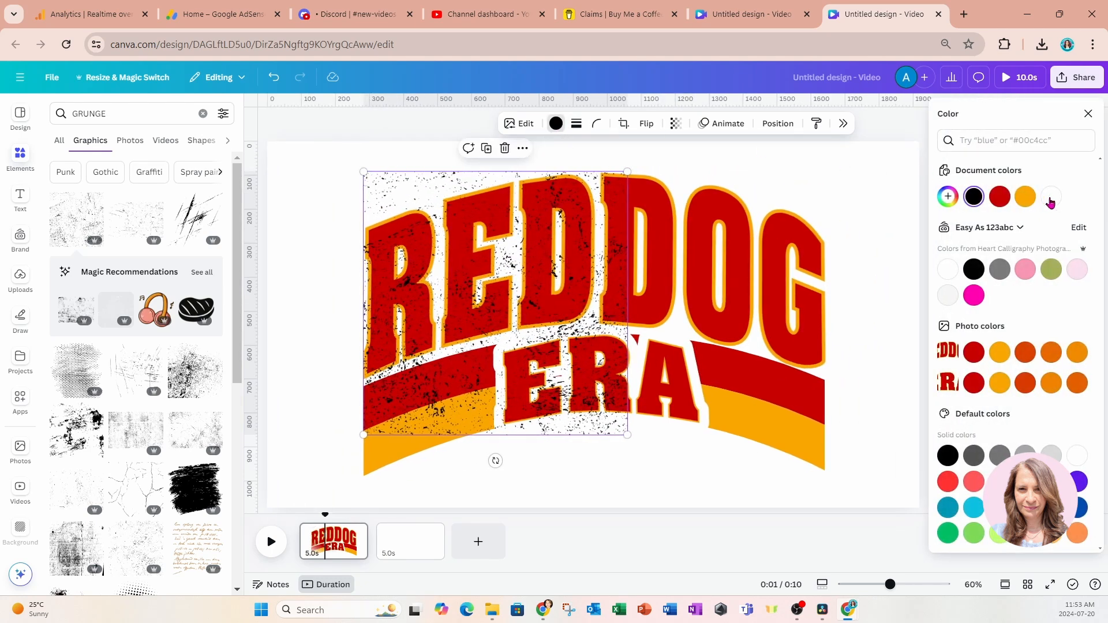
pyautogui.click(1051, 198)
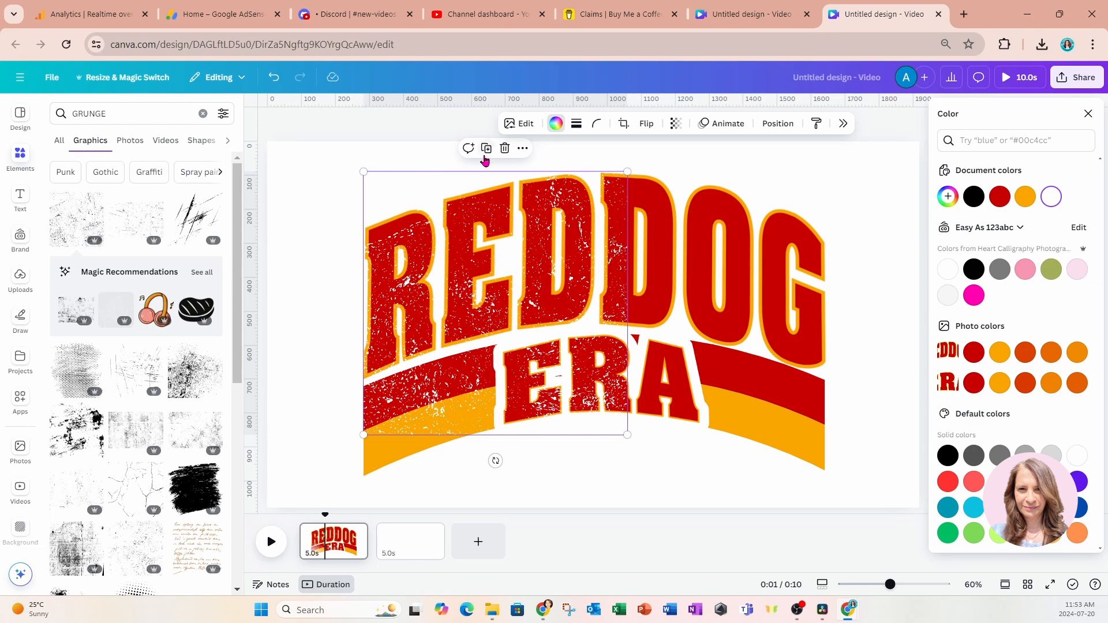
# Duplicate the white grunge texture onto the logo's right half, and enlarge both textures to reach the bottom of the bands.
pyautogui.click(487, 148)
pyautogui.moveTo(505, 263); pyautogui.dragTo(736, 263)
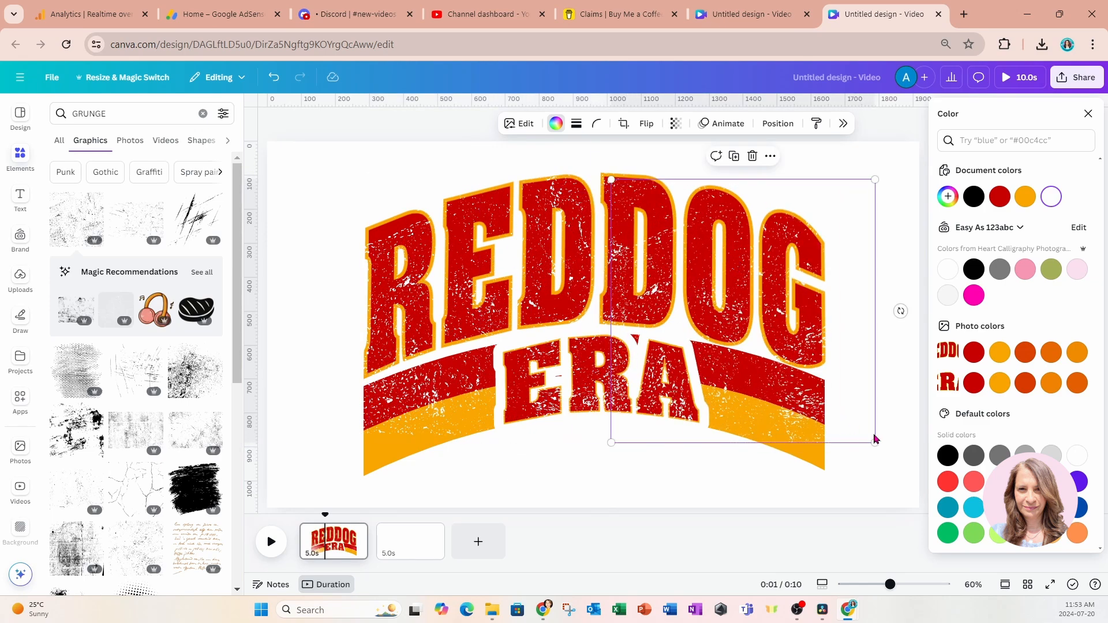
pyautogui.moveTo(875, 440); pyautogui.dragTo(900, 468)
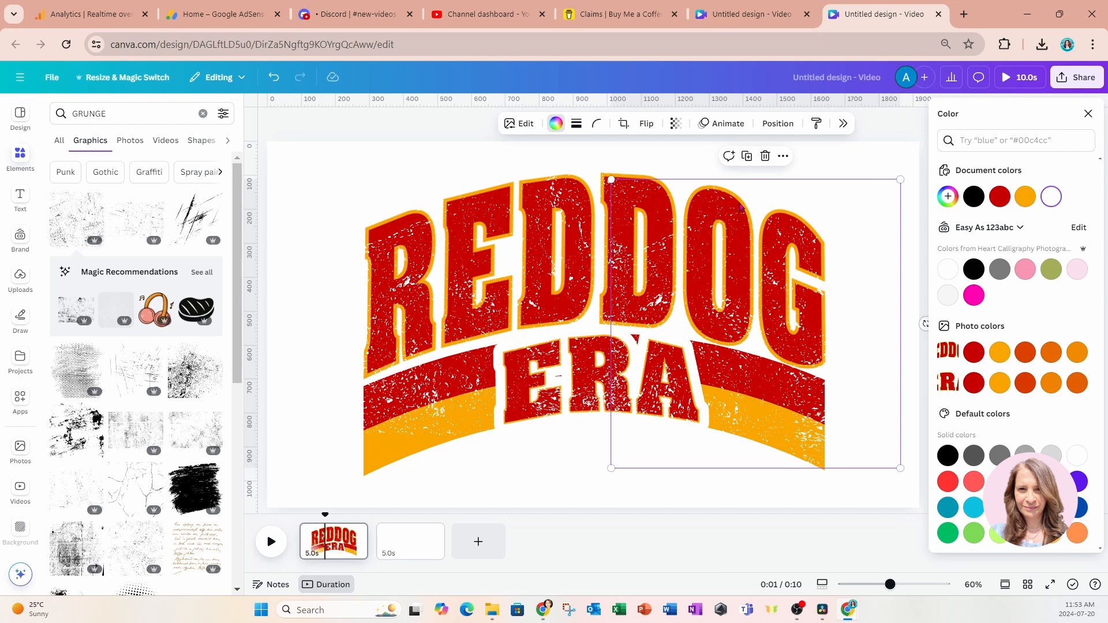
pyautogui.click(508, 312)
pyautogui.moveTo(363, 435); pyautogui.dragTo(319, 479)
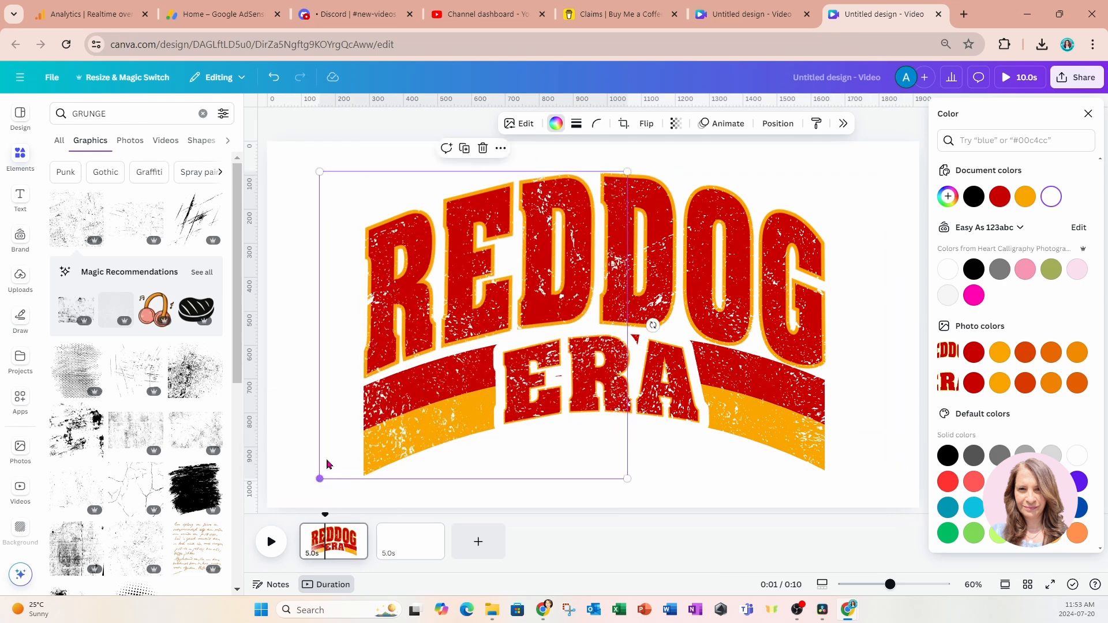
pyautogui.click(300, 162)
# Set the left grunge texture's transparency to 29.
pyautogui.click(401, 239)
pyautogui.click(675, 123)
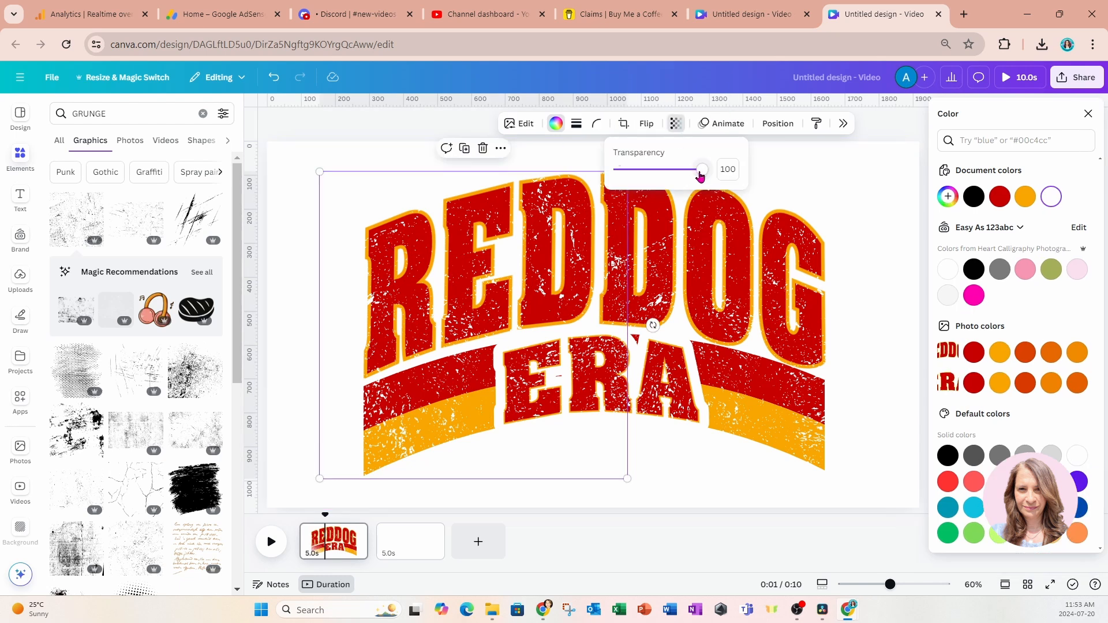
pyautogui.moveTo(700, 173); pyautogui.dragTo(644, 173)
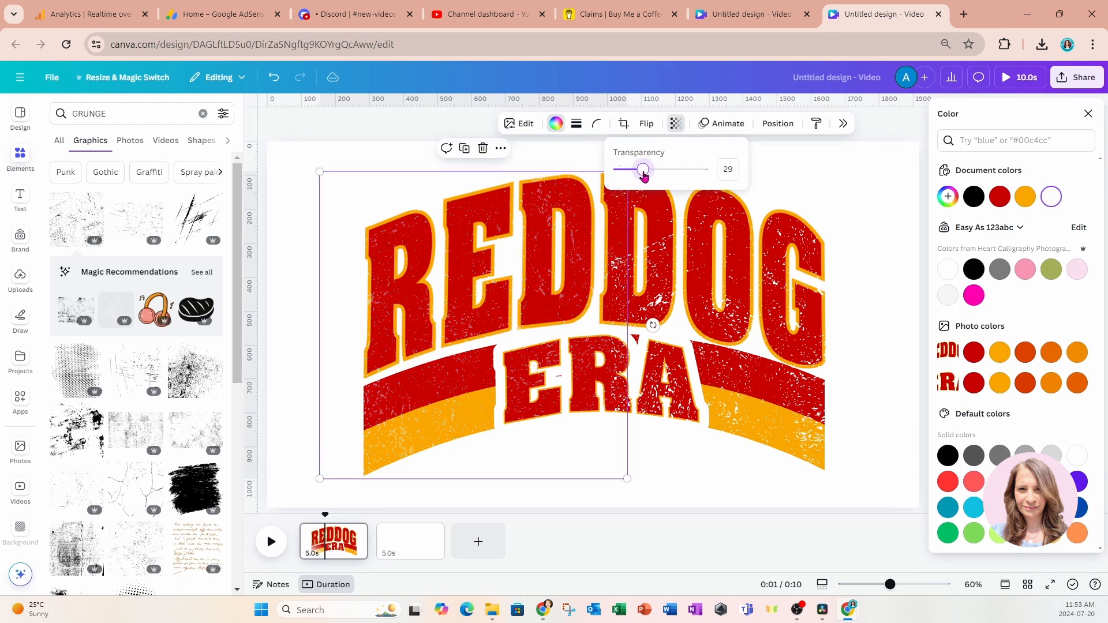
# Set the right grunge texture's transparency to 44.
pyautogui.click(648, 322)
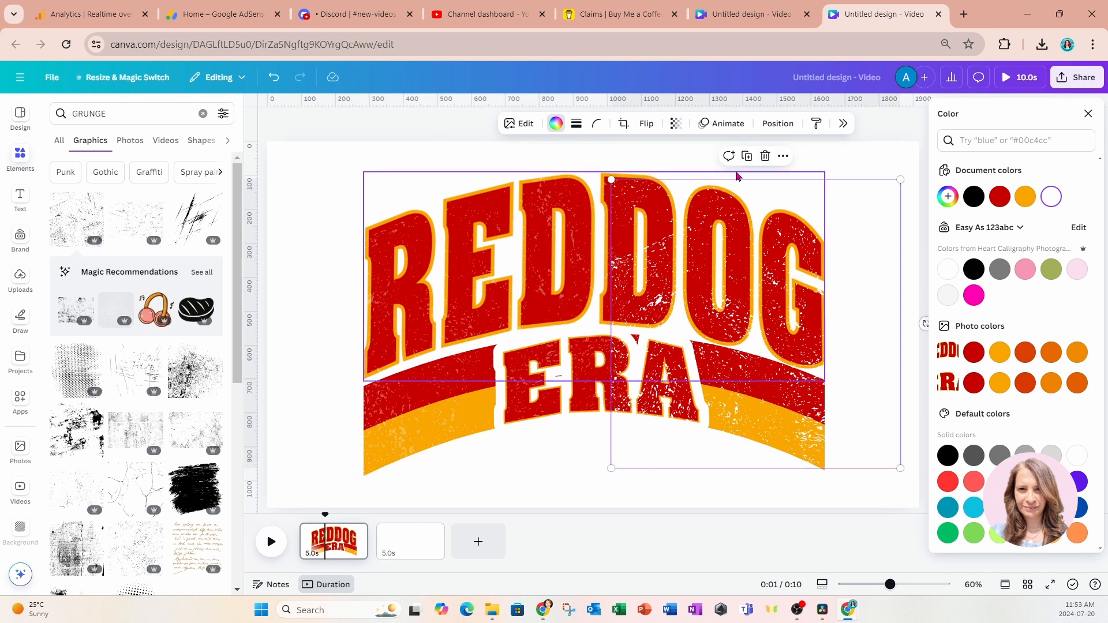
pyautogui.click(675, 123)
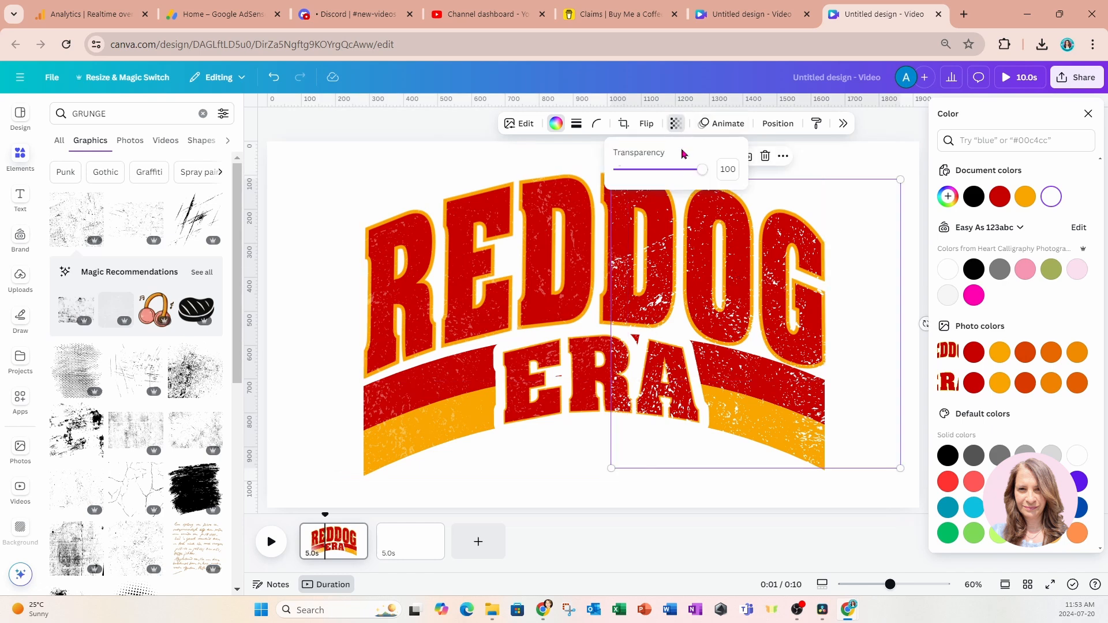
pyautogui.moveTo(696, 174); pyautogui.dragTo(655, 173)
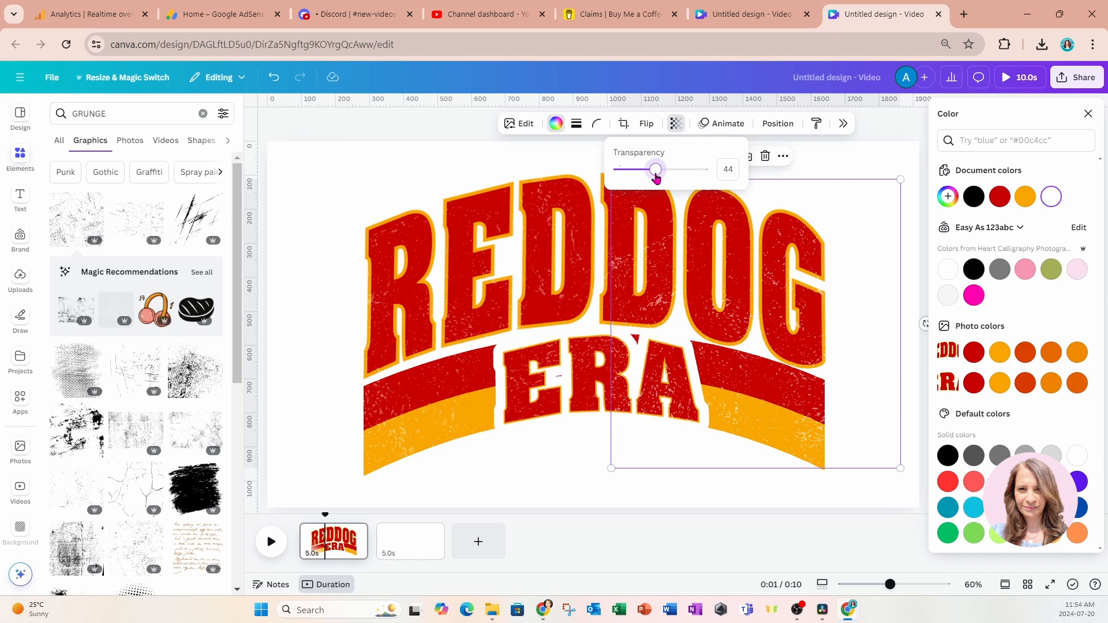
pyautogui.click(459, 172)
# Search the graphics for NUMBERS, refine the search to NUMBERS BACKGROUND, and add the scattered black numbers pattern.
pyautogui.doubleClick(104, 114)
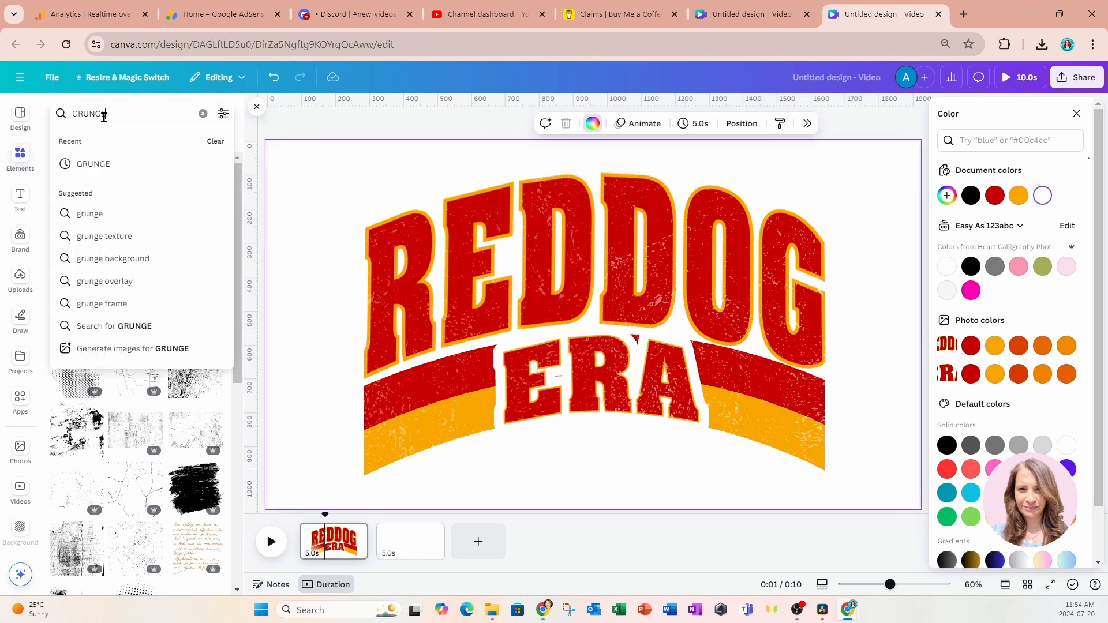
pyautogui.write('NUMBERS')
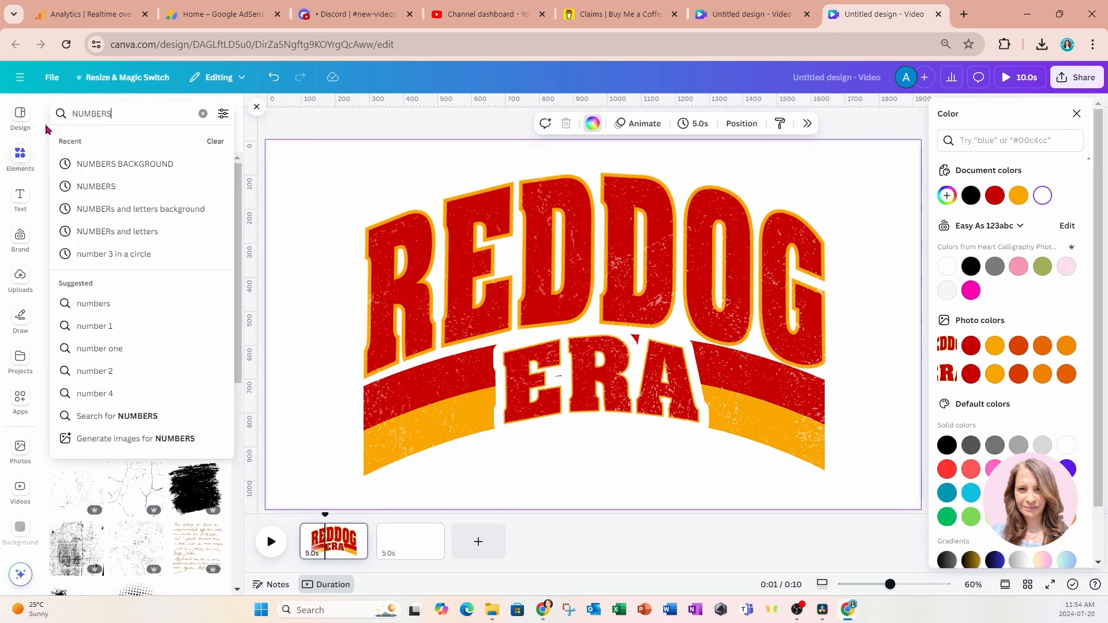
pyautogui.press('Return')
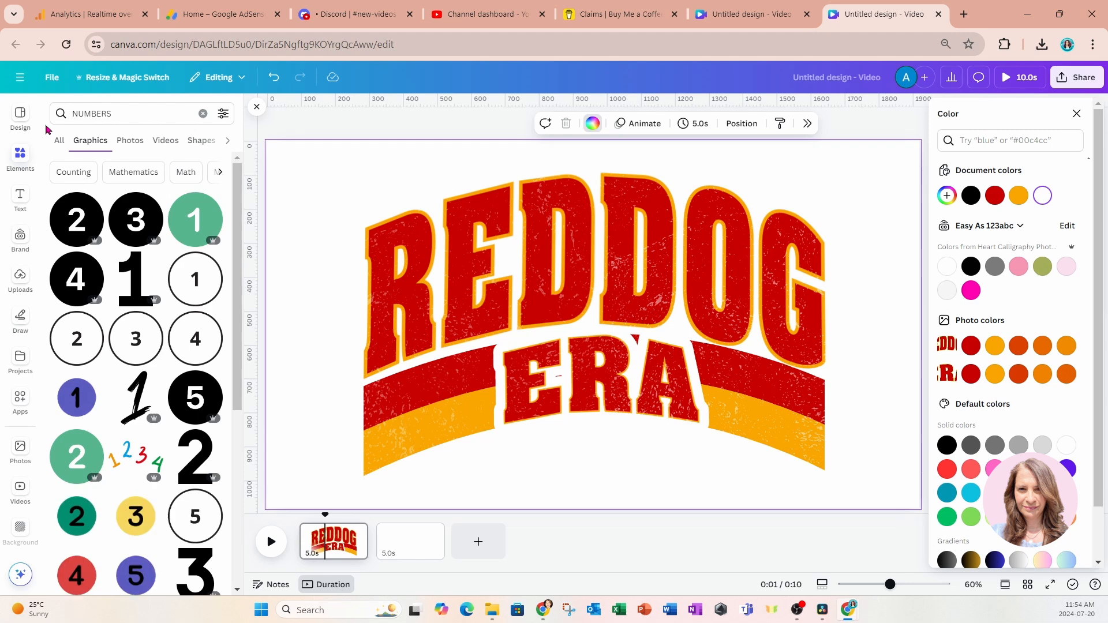
pyautogui.click(122, 109)
pyautogui.write('B')
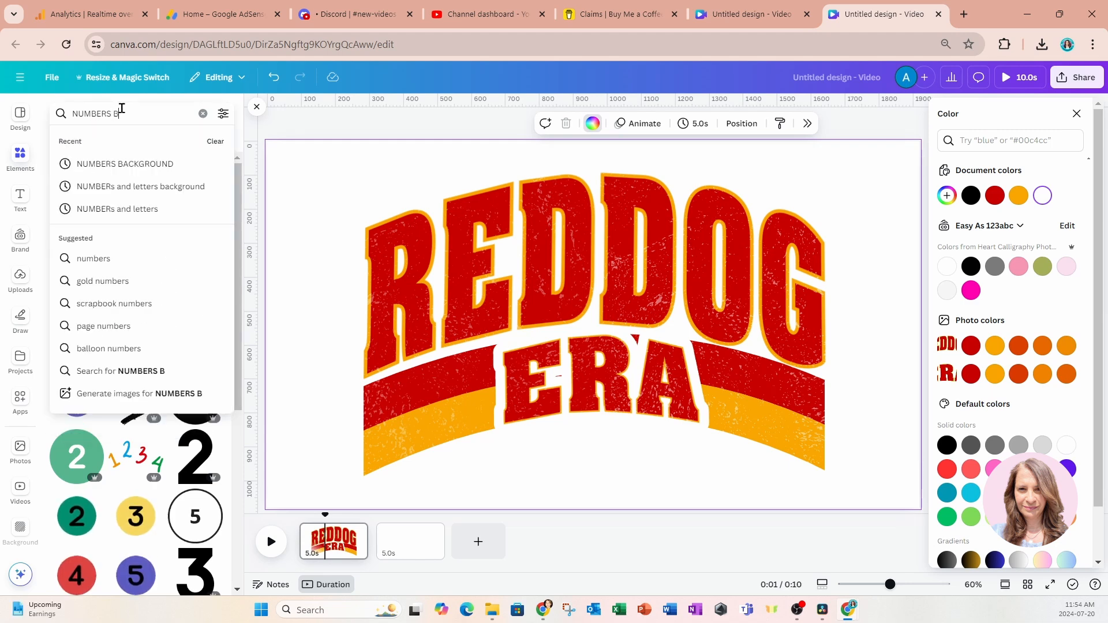
pyautogui.write('ACKGROUND')
pyautogui.press('Return')
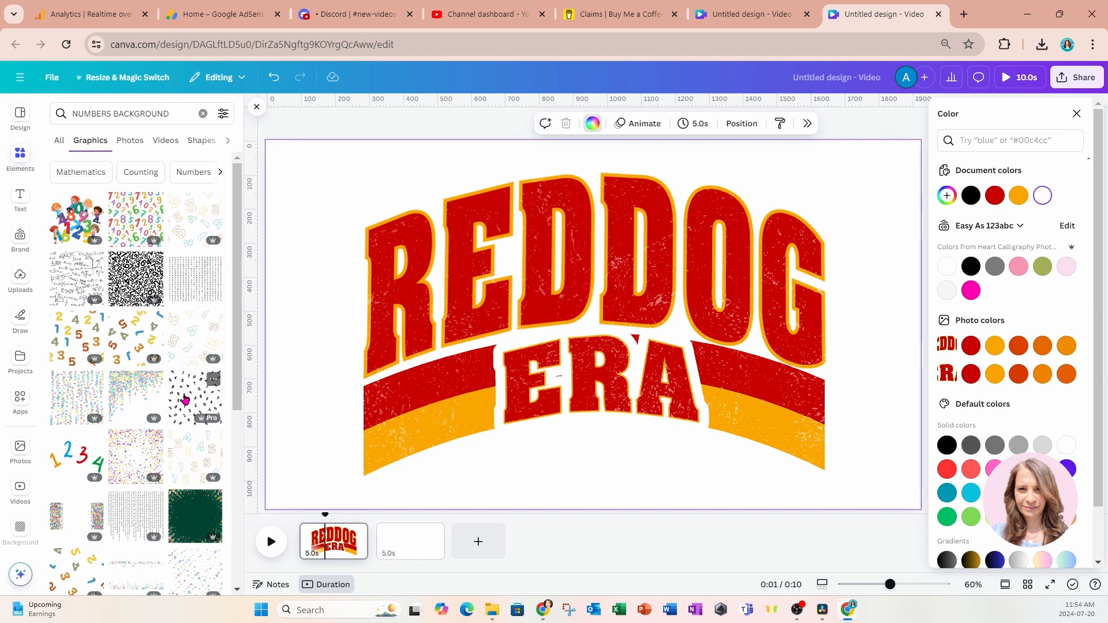
pyautogui.click(185, 400)
# Enlarge the numbers pattern over the left half of REDDOG, aligned with the lettering's left edge, and color it white.
pyautogui.moveTo(542, 341); pyautogui.dragTo(362, 297)
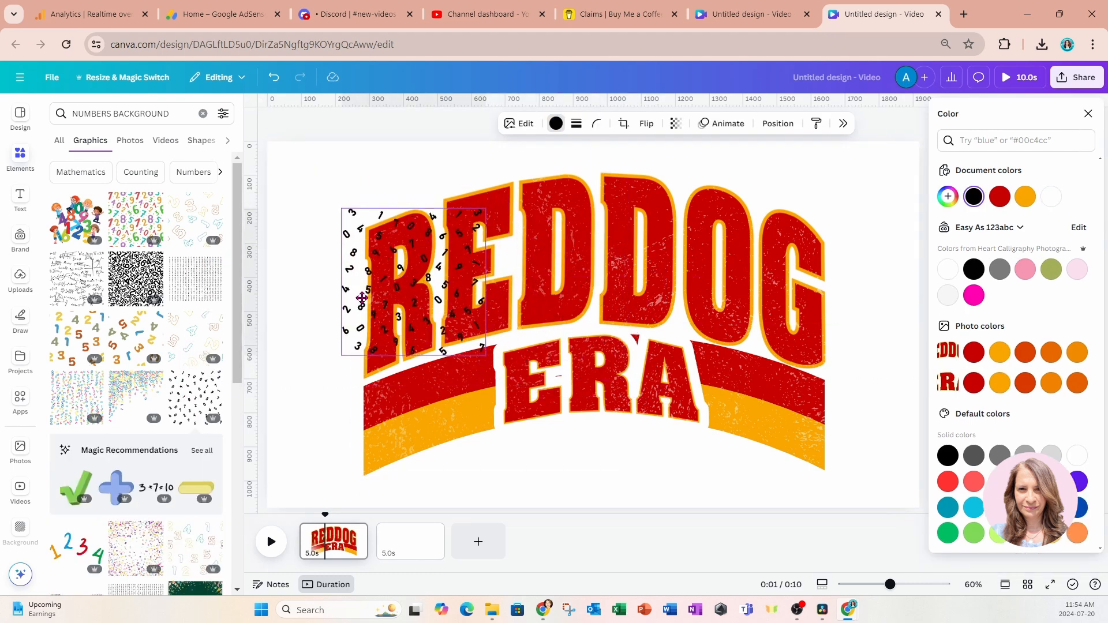
pyautogui.moveTo(486, 208); pyautogui.dragTo(544, 242)
pyautogui.click(555, 124)
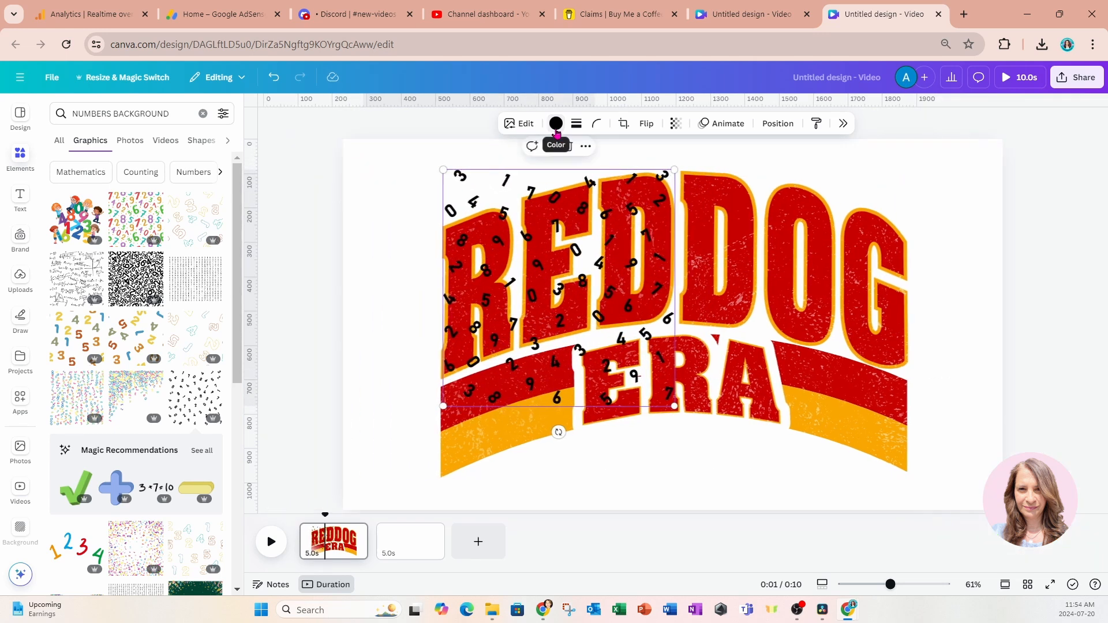
pyautogui.click(556, 124)
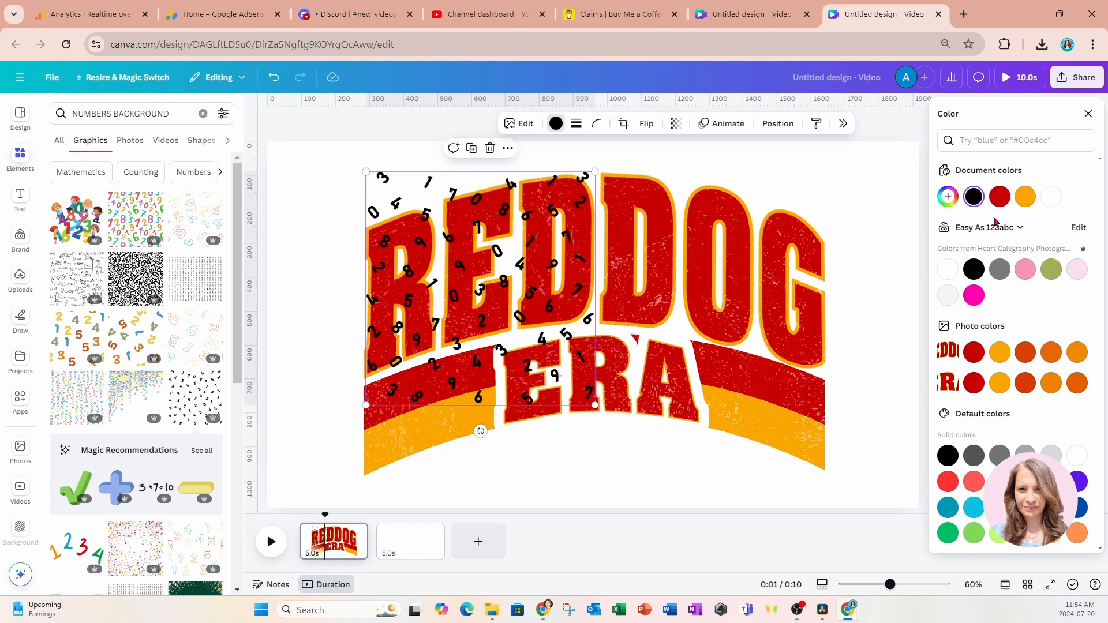
pyautogui.click(1051, 198)
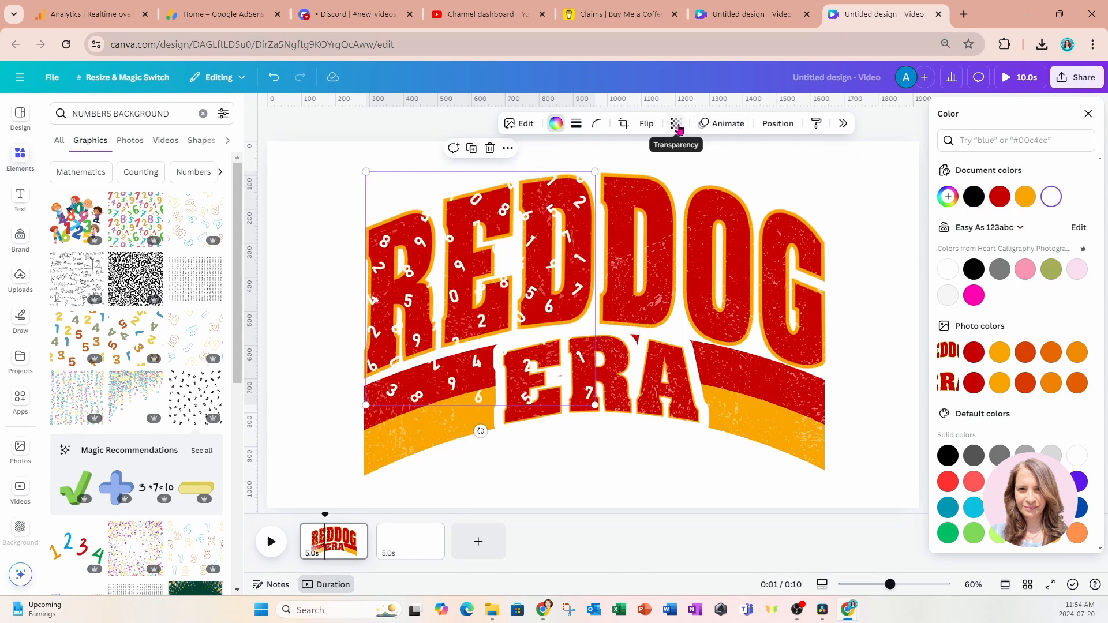
# Set the numbers pattern's transparency to 23 and place a duplicate of it over the right half of REDDOG.
pyautogui.click(675, 124)
pyautogui.moveTo(701, 170); pyautogui.dragTo(638, 177)
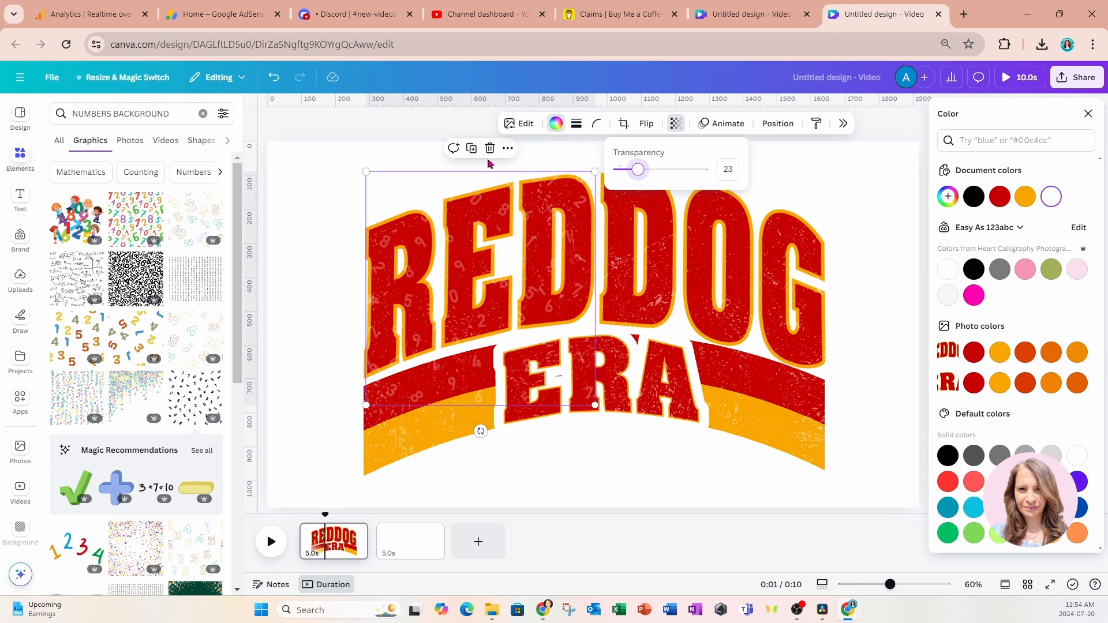
pyautogui.moveTo(455, 233); pyautogui.dragTo(691, 230)
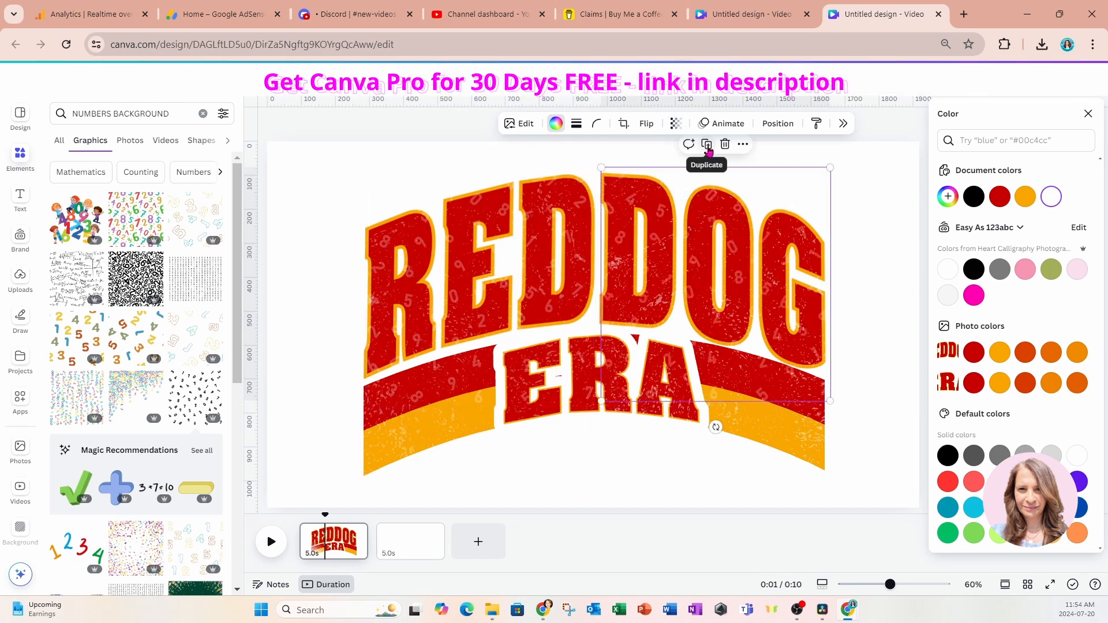
pyautogui.moveTo(873, 267); pyautogui.dragTo(553, 322)
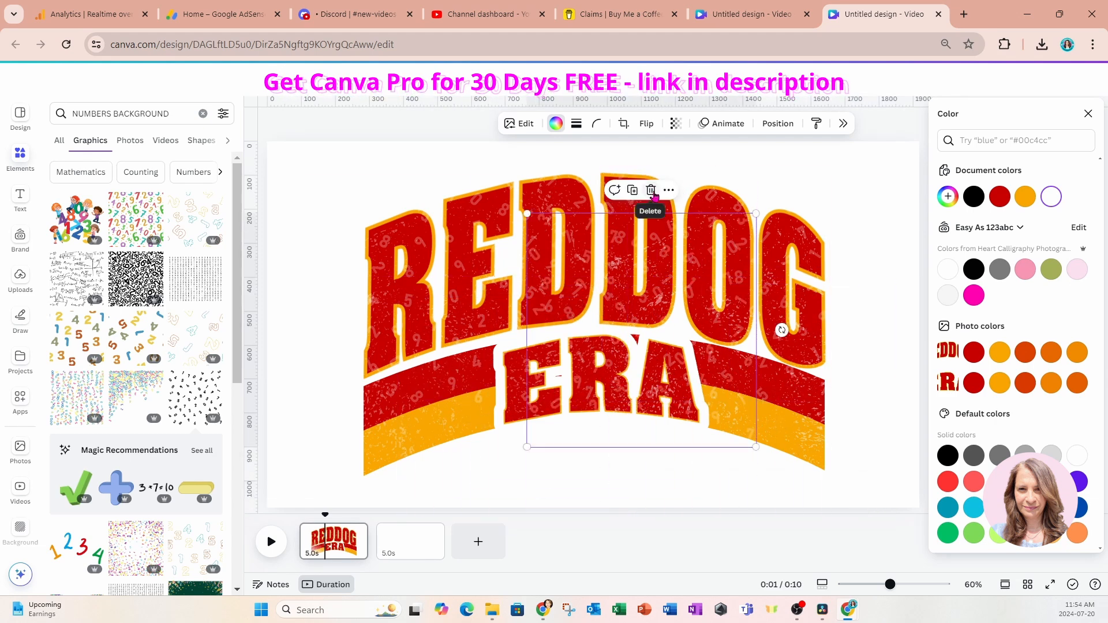
pyautogui.click(651, 190)
pyautogui.click(413, 173)
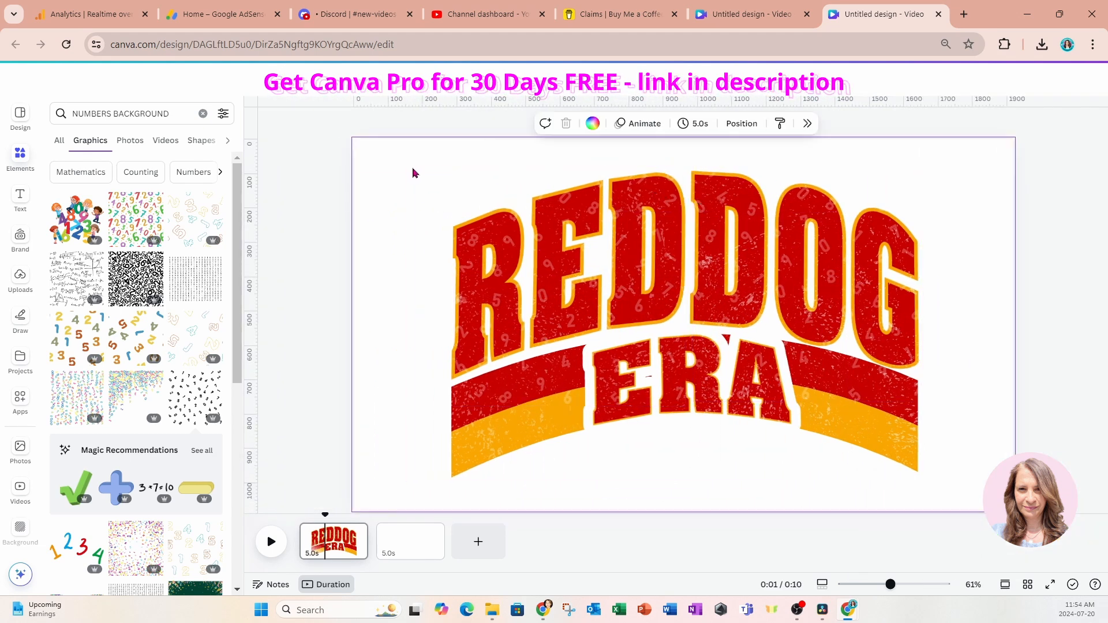
# Enlarge both numbers patterns so they extend down over the ERA lettering and the red and orange bands.
pyautogui.click(604, 299)
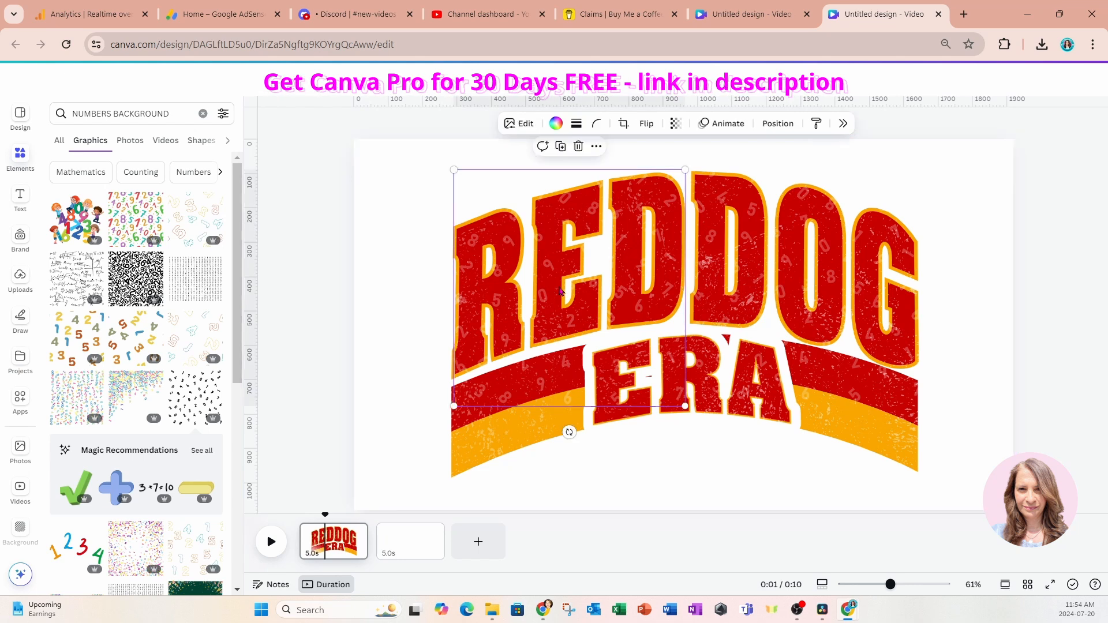
pyautogui.moveTo(685, 406); pyautogui.dragTo(755, 477)
pyautogui.click(763, 376)
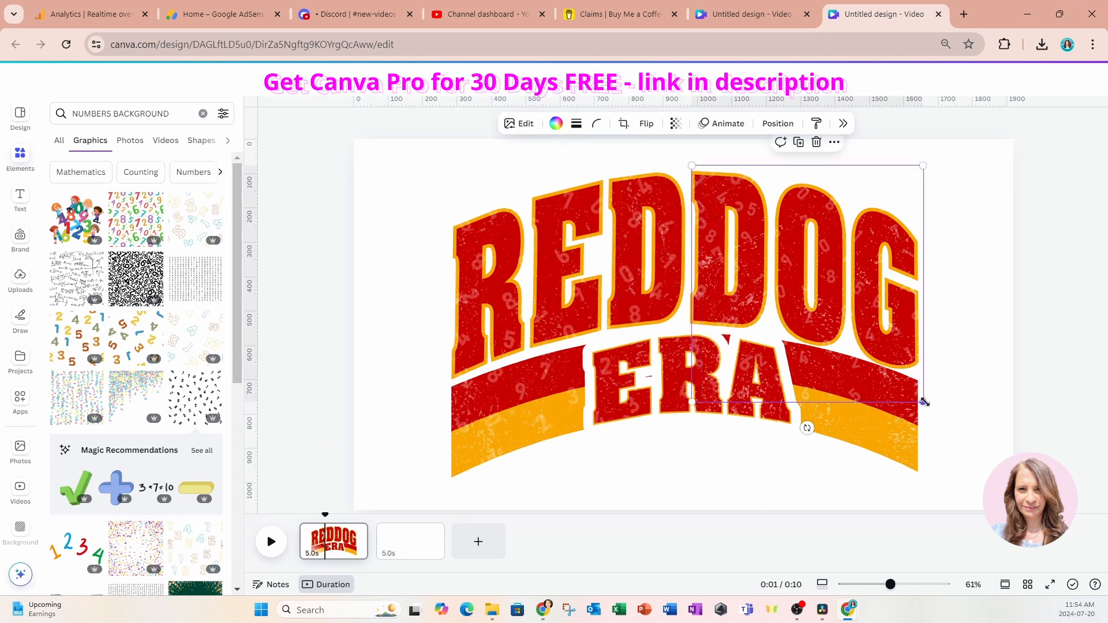
pyautogui.moveTo(925, 404); pyautogui.dragTo(970, 482)
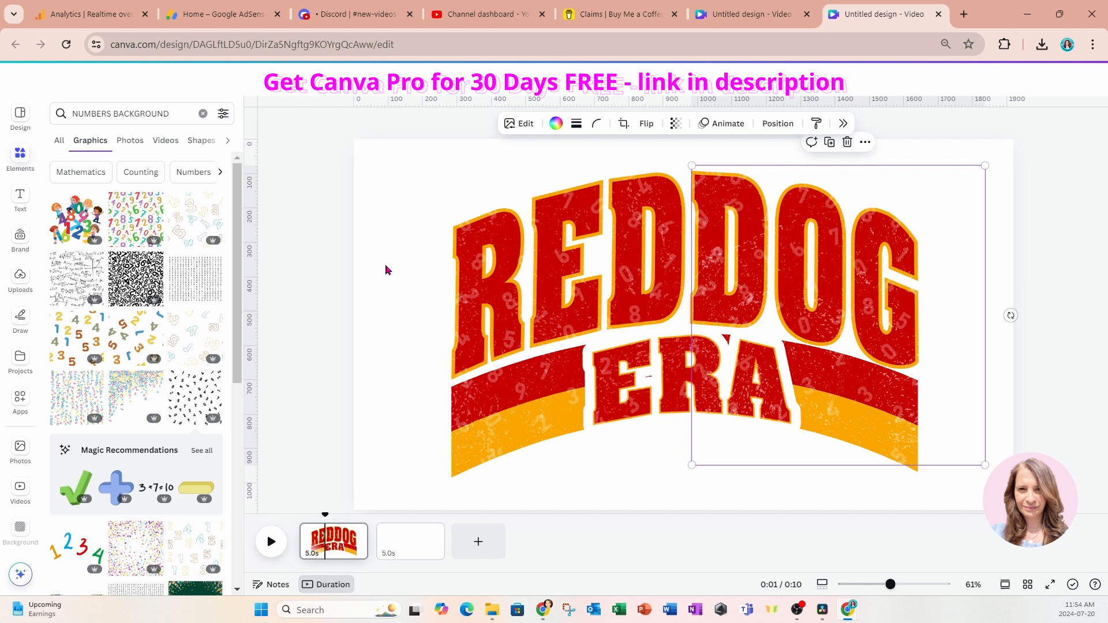
pyautogui.click(406, 153)
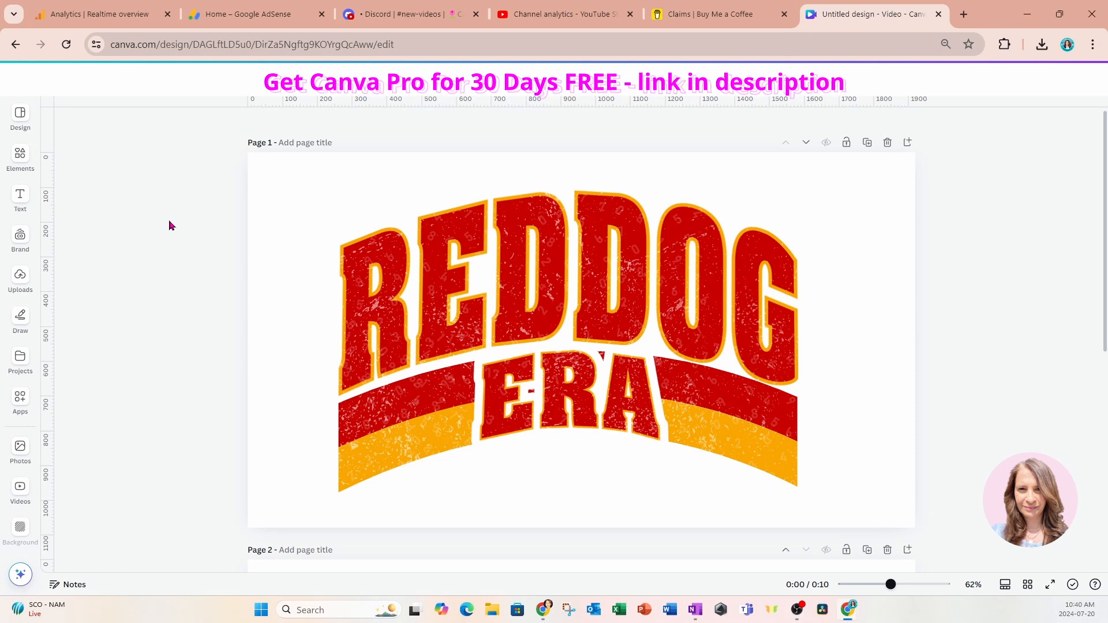
# Search the graphics for DOG, and refine the search to BULL DOG HEAD GANGSERT.
pyautogui.click(19, 157)
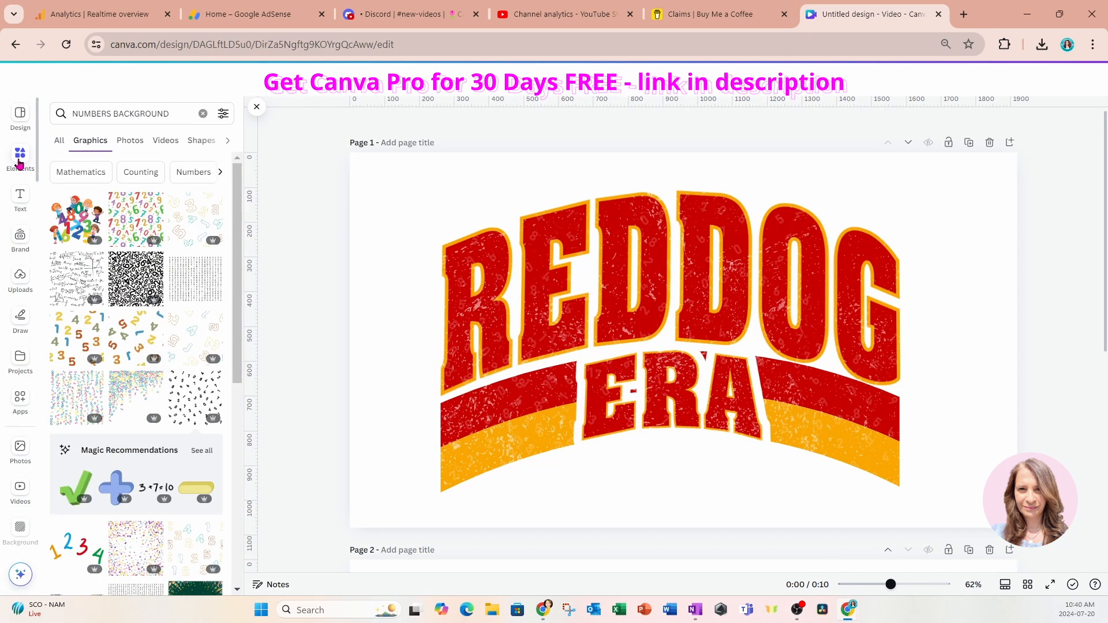
pyautogui.click(172, 114)
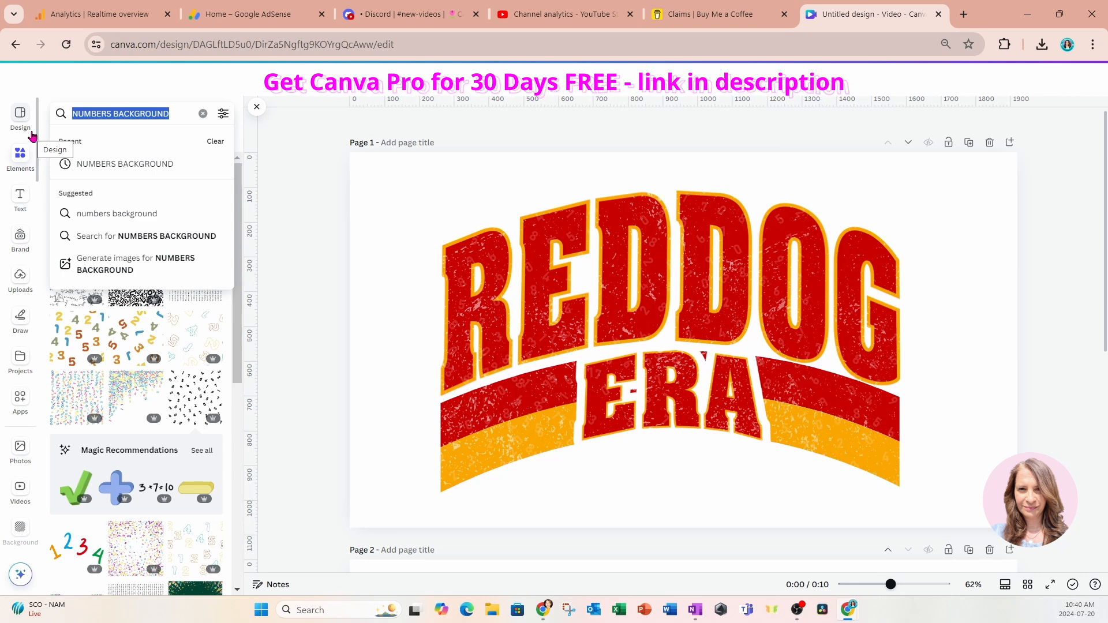
pyautogui.write('DOG')
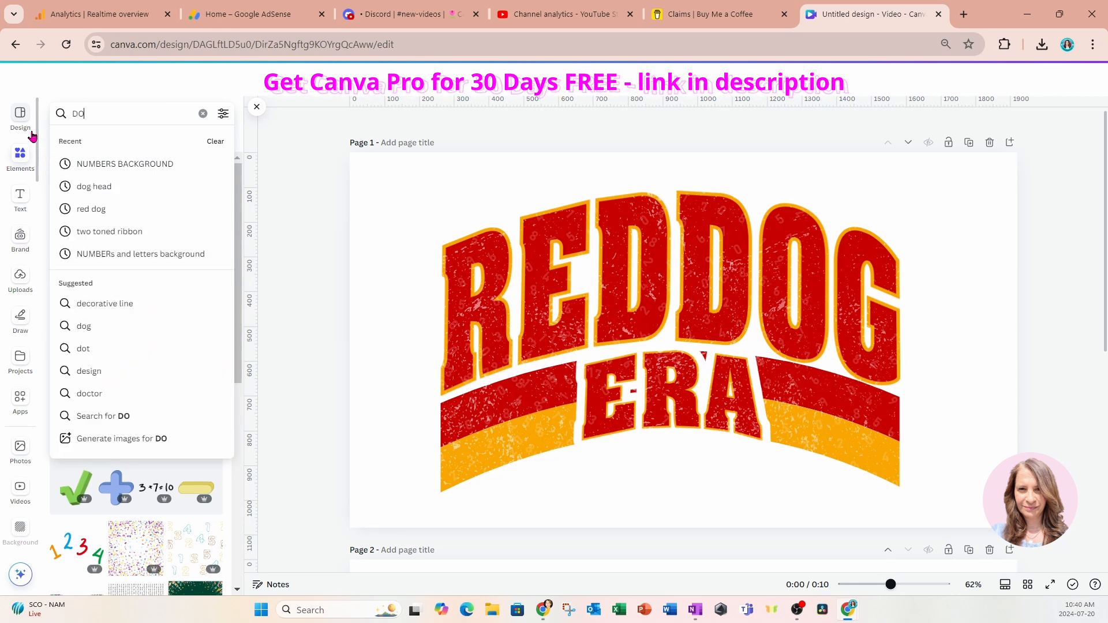
pyautogui.press('Return')
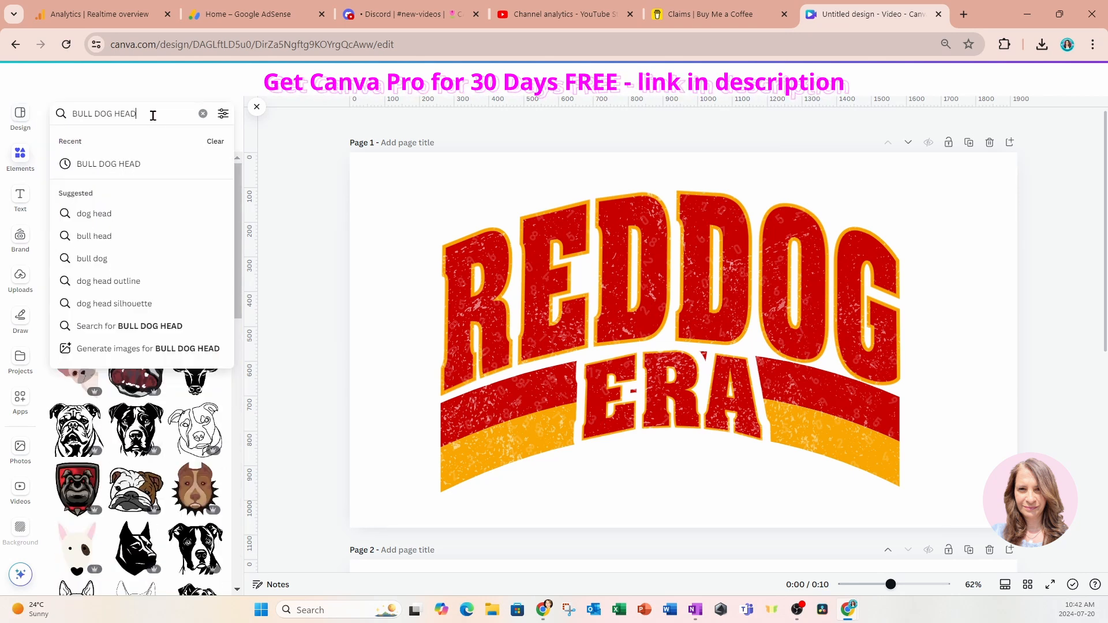
pyautogui.write('GANGSERT')
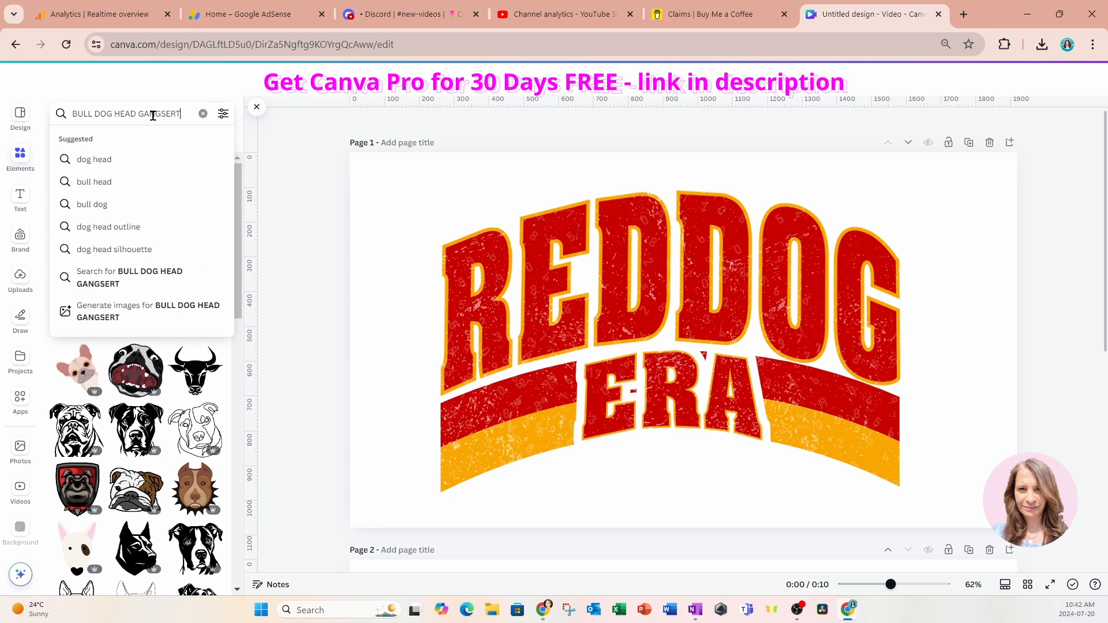
pyautogui.press('Return')
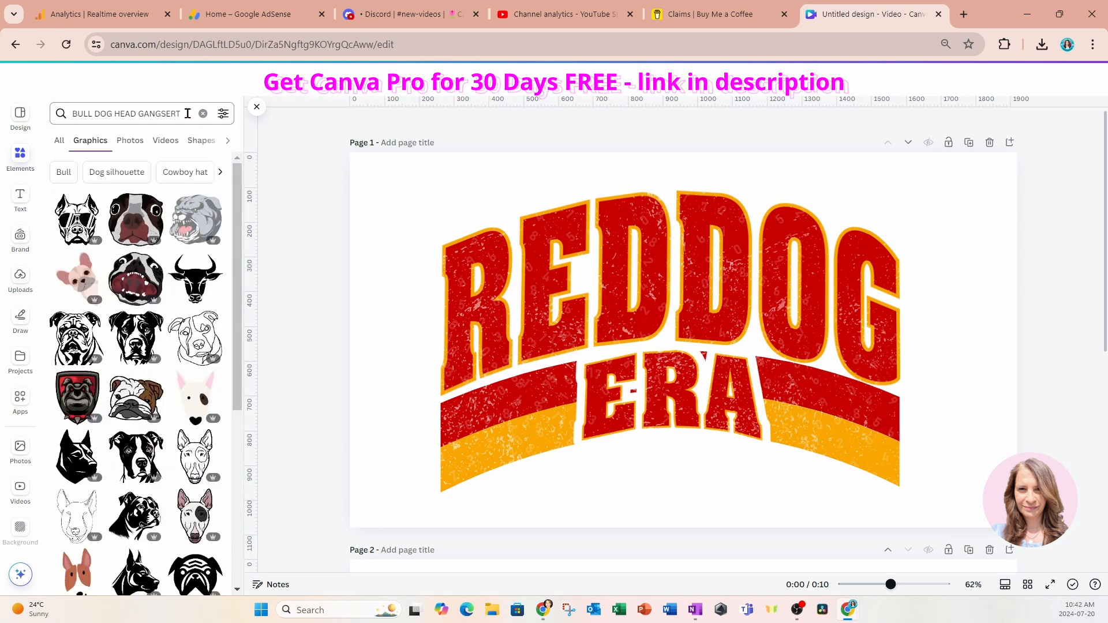
# Correct the graphics search to BULL DOG HEAD GANGSTER and add the gray bulldog with the red cap and gold chain.
pyautogui.click(183, 114)
pyautogui.press('BackSpace')
pyautogui.press('Return')
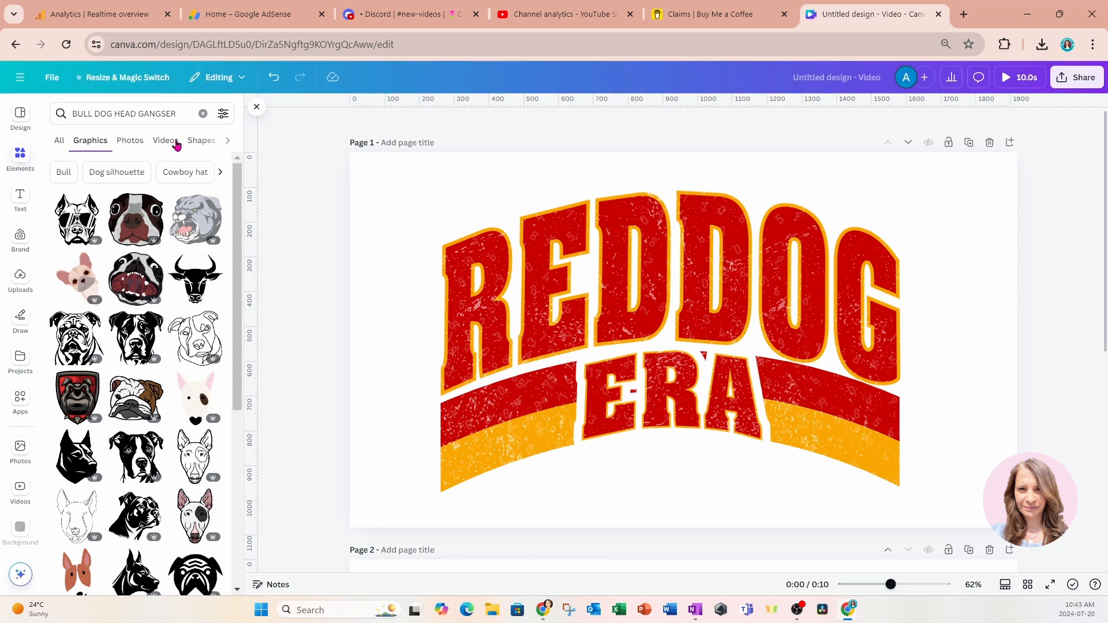
pyautogui.click(172, 114)
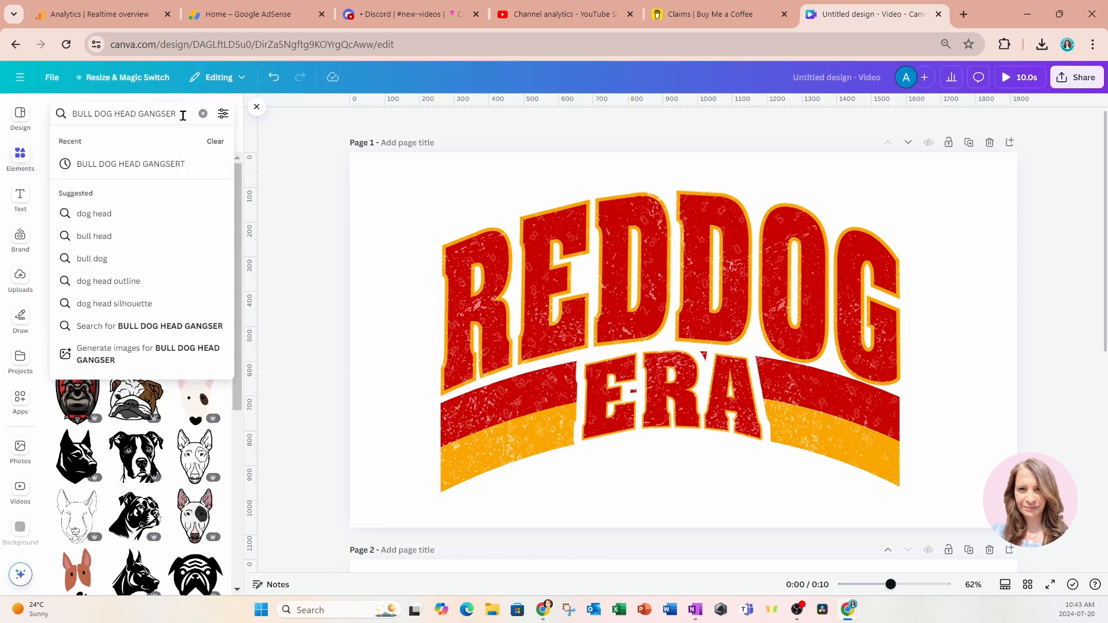
pyautogui.write('T')
pyautogui.press('Return')
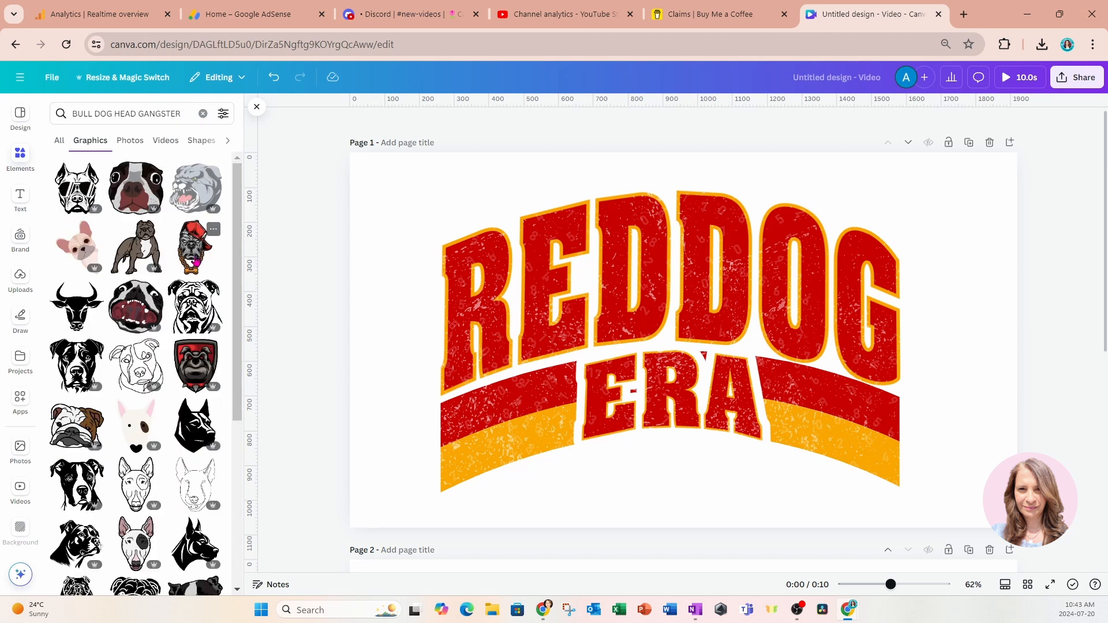
pyautogui.click(196, 262)
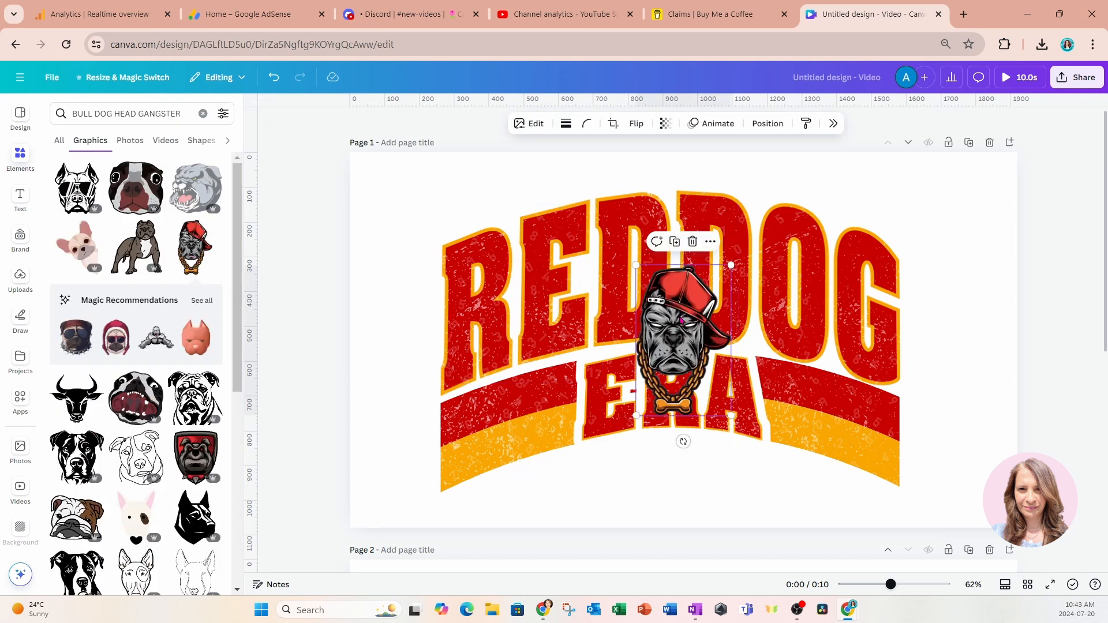
# Shrink the bulldog head, tilt it clockwise, and place it above ERA between the two Ds of REDDOG.
pyautogui.moveTo(673, 312); pyautogui.dragTo(672, 298)
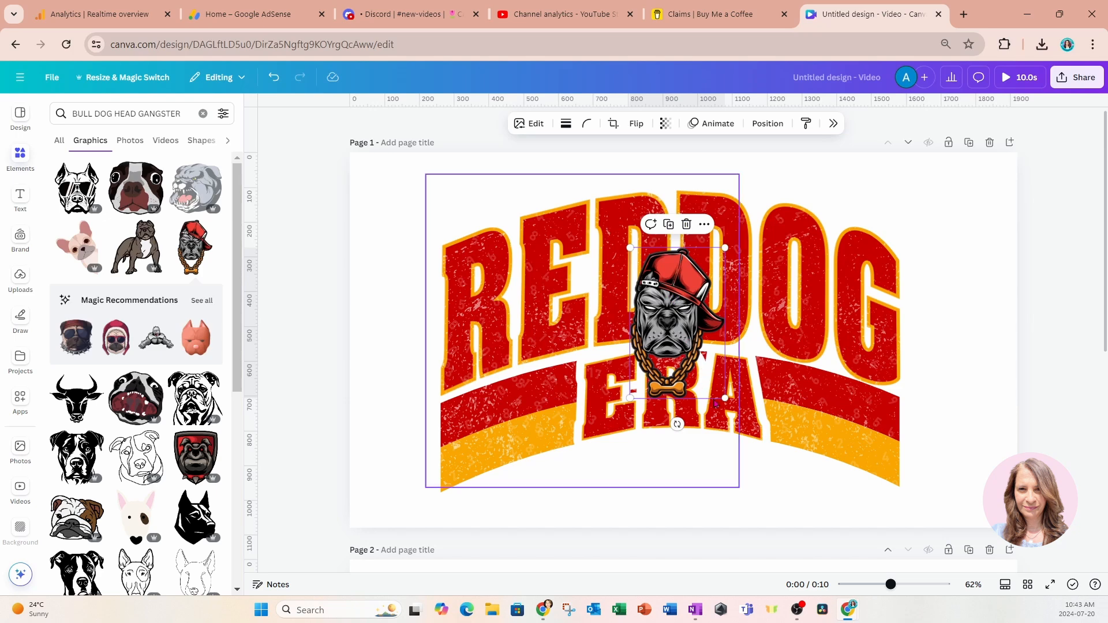
pyautogui.moveTo(724, 398); pyautogui.dragTo(700, 370)
pyautogui.moveTo(663, 300)
pyautogui.mouseDown()
pyautogui.moveTo(626, 302)
pyautogui.moveTo(671, 315)
pyautogui.mouseUp()
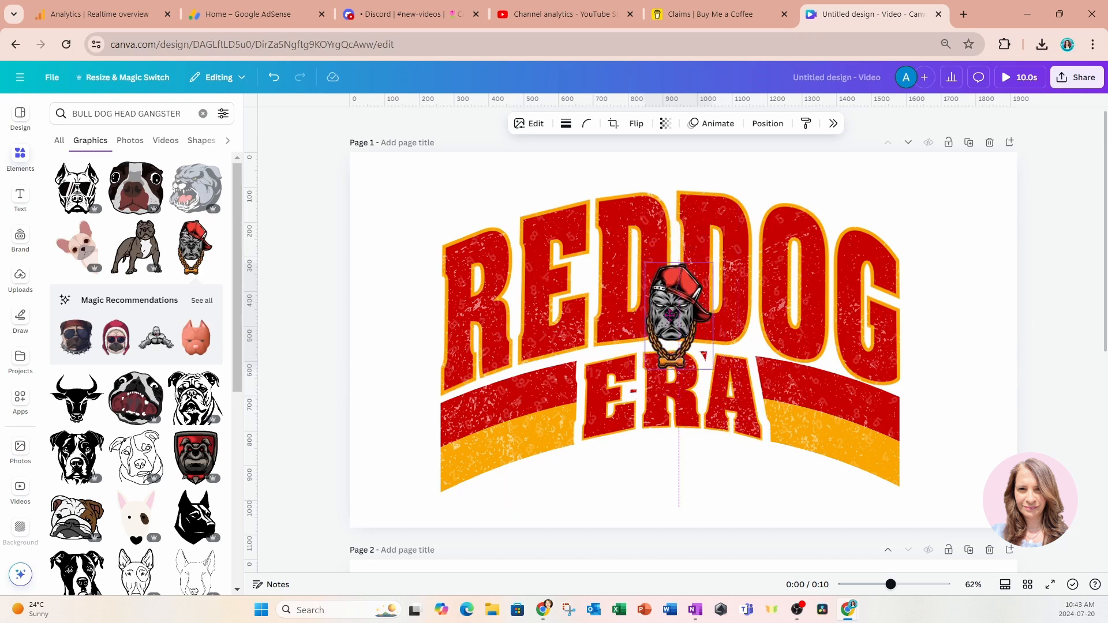
pyautogui.moveTo(679, 396); pyautogui.dragTo(655, 396)
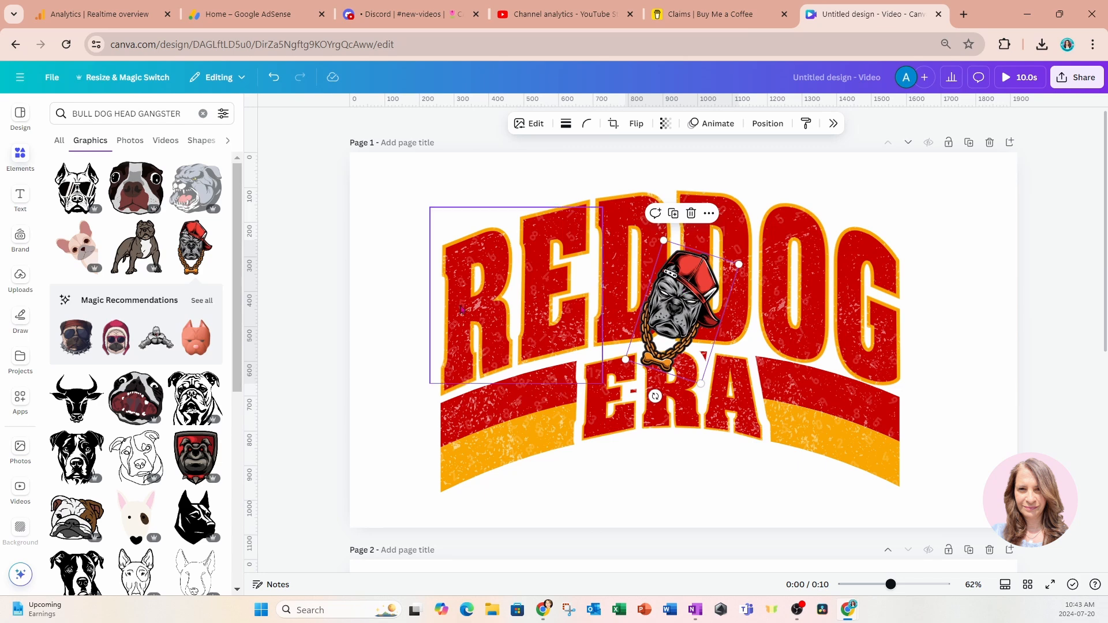
pyautogui.click(432, 197)
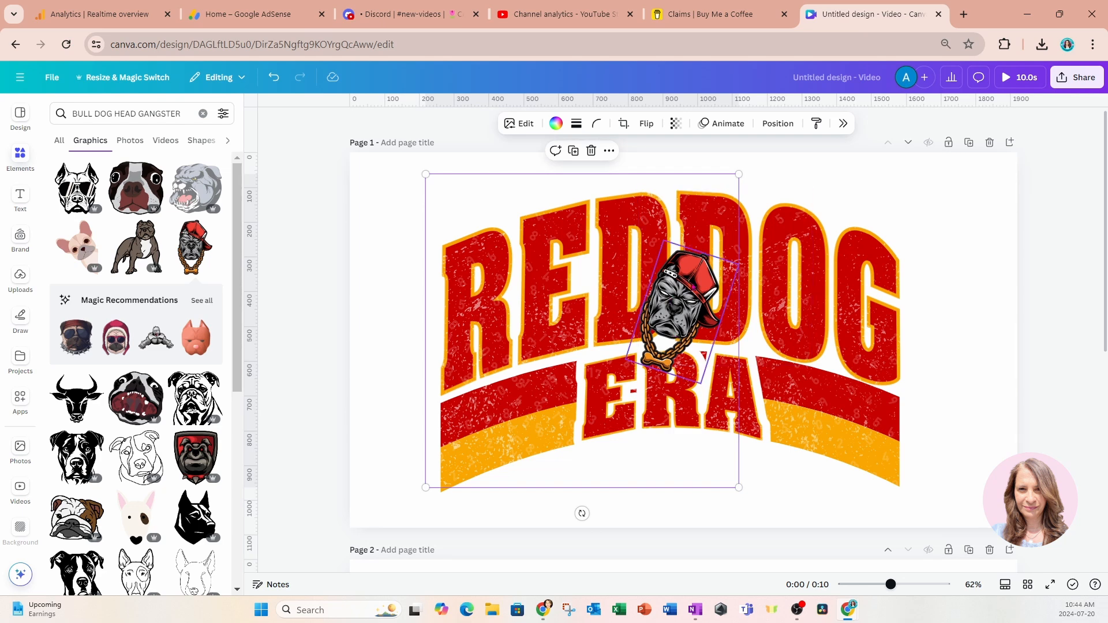
pyautogui.click(937, 165)
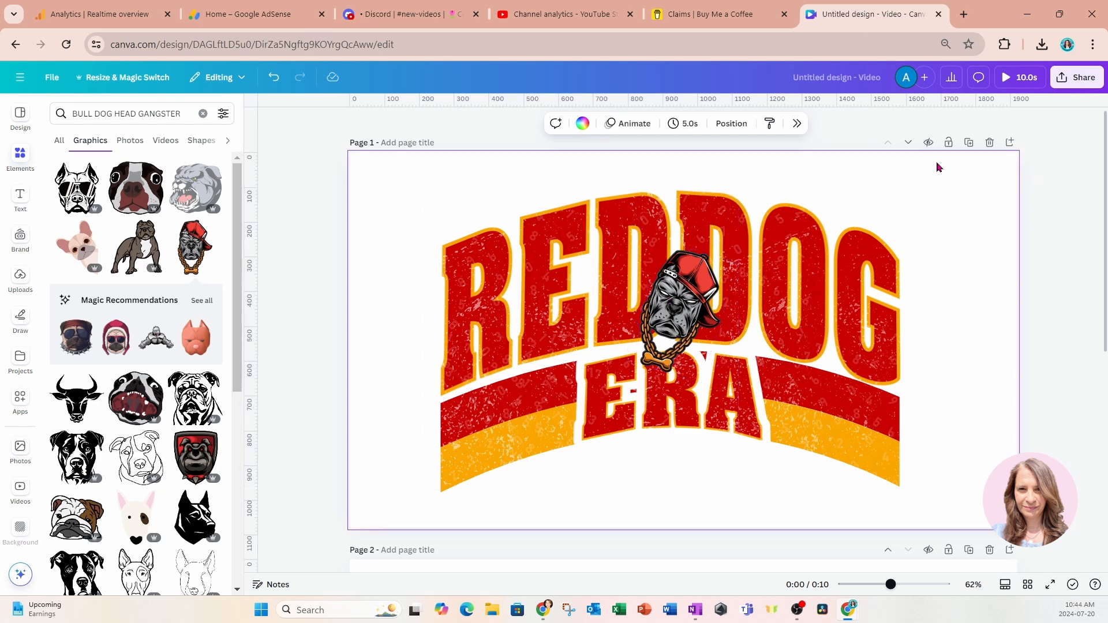